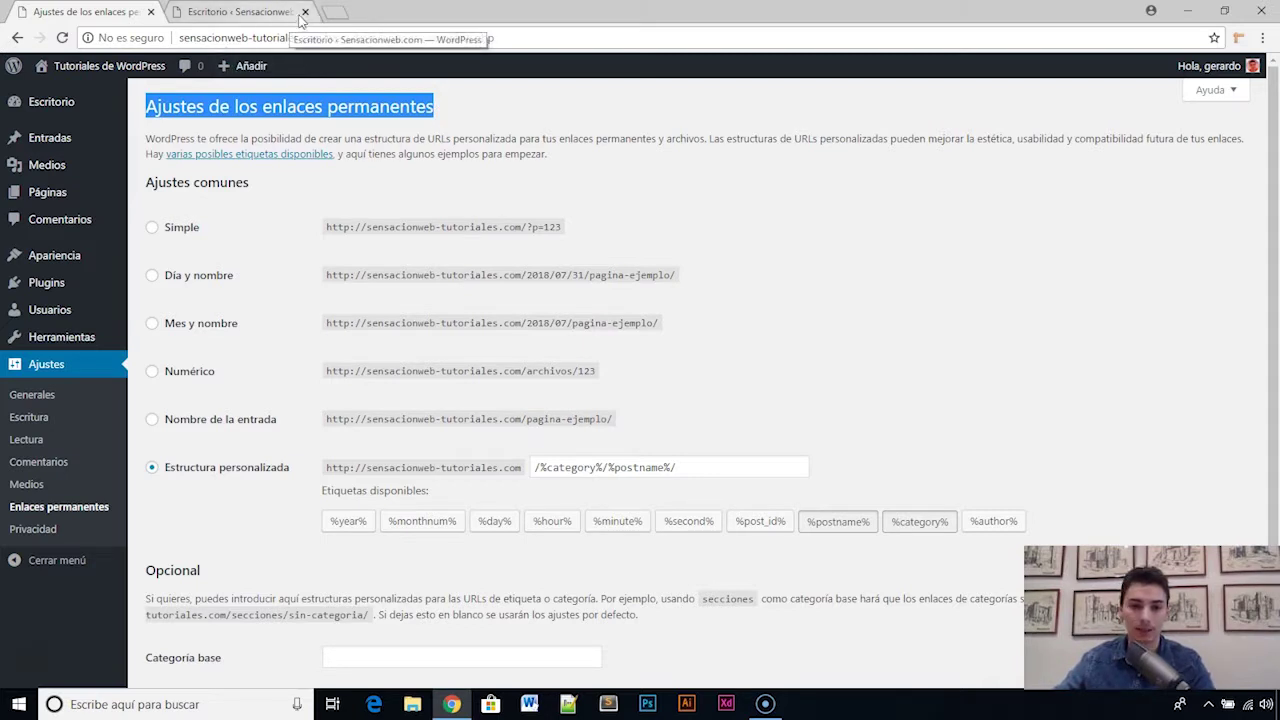
Replace the spare dashboard tab with the posts list in a new tab, and open Entrada 5's editor to view its permalink
middle_click(265, 20)
mouse_move(70, 104)
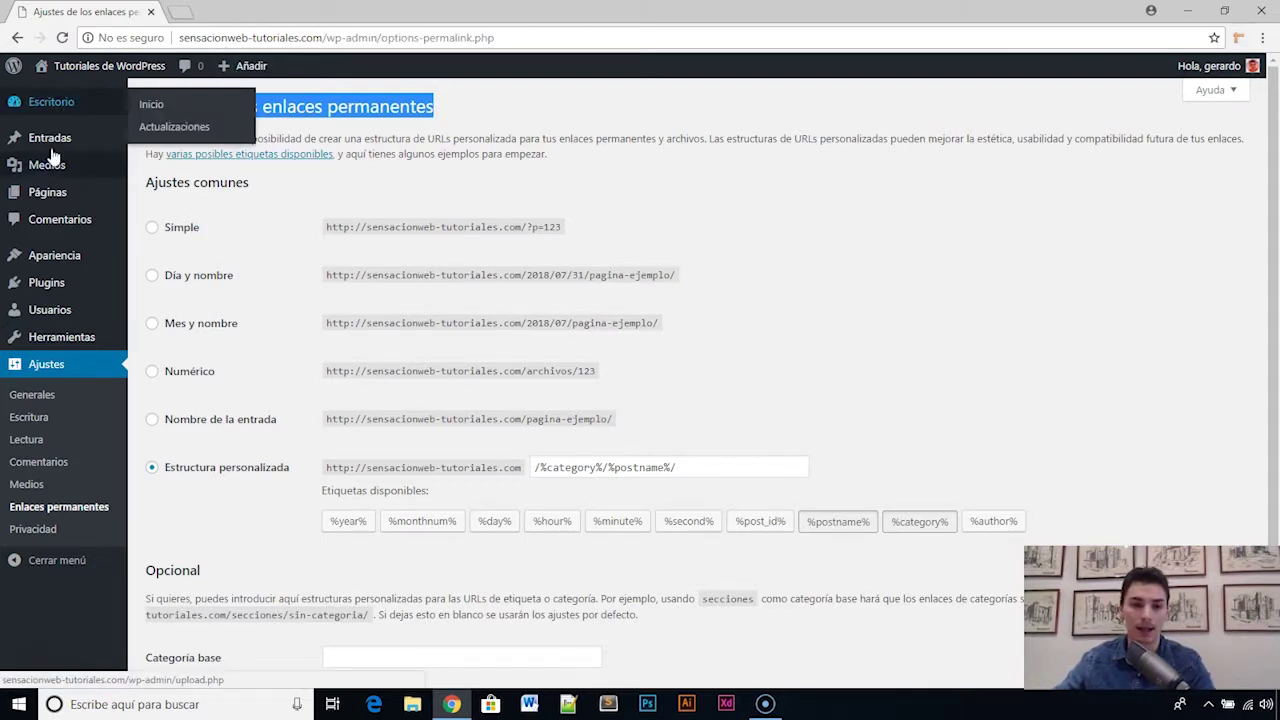
middle_click(62, 140)
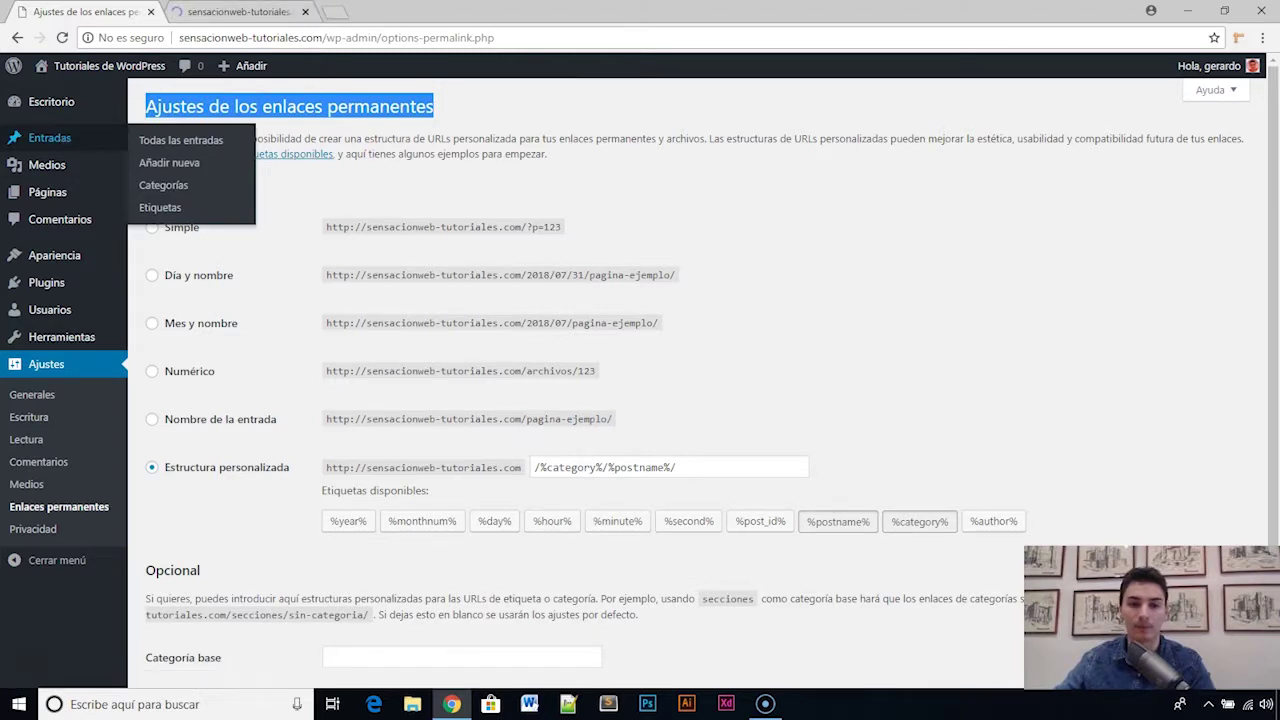
left_click(180, 18)
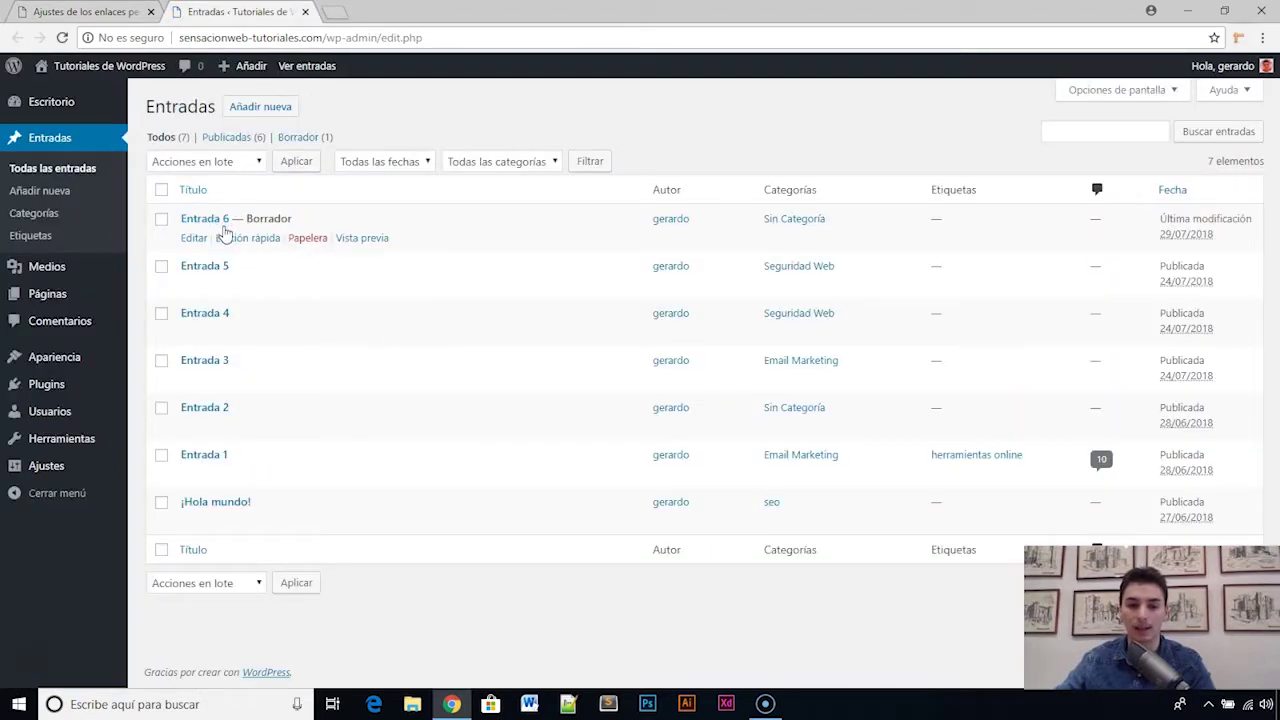
left_click(211, 267)
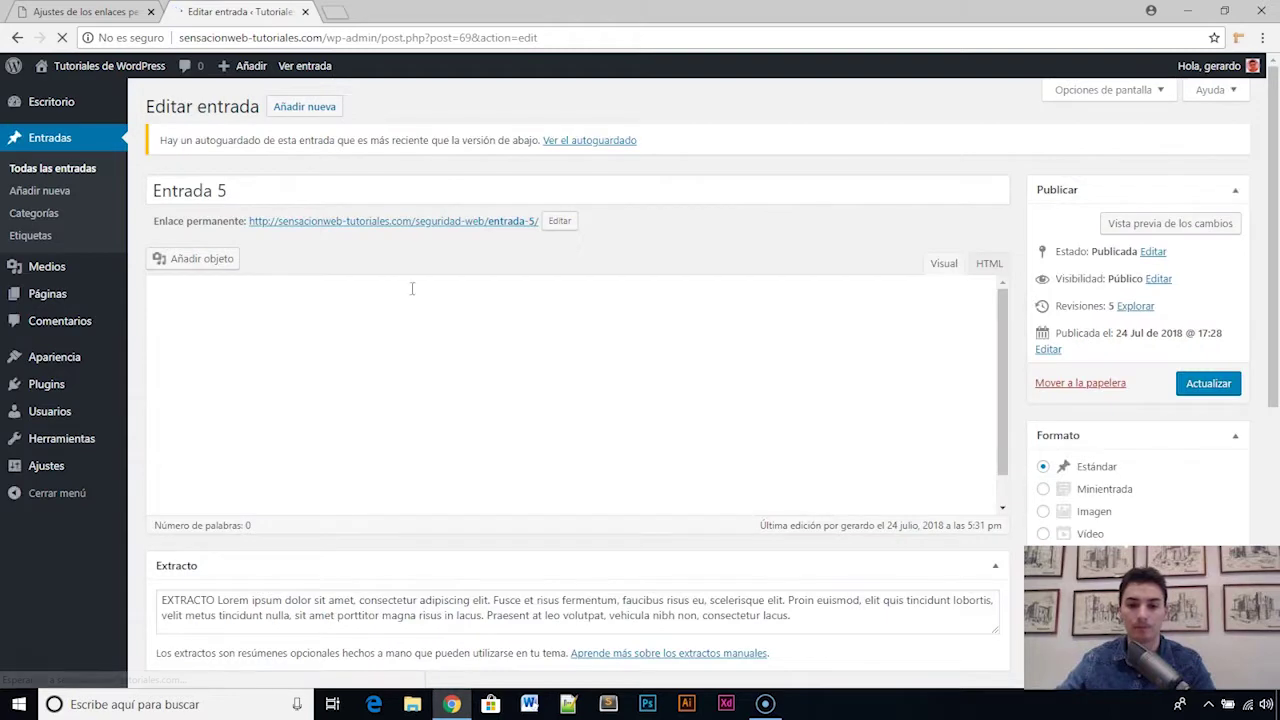
scroll(480, 230, "down", 1)
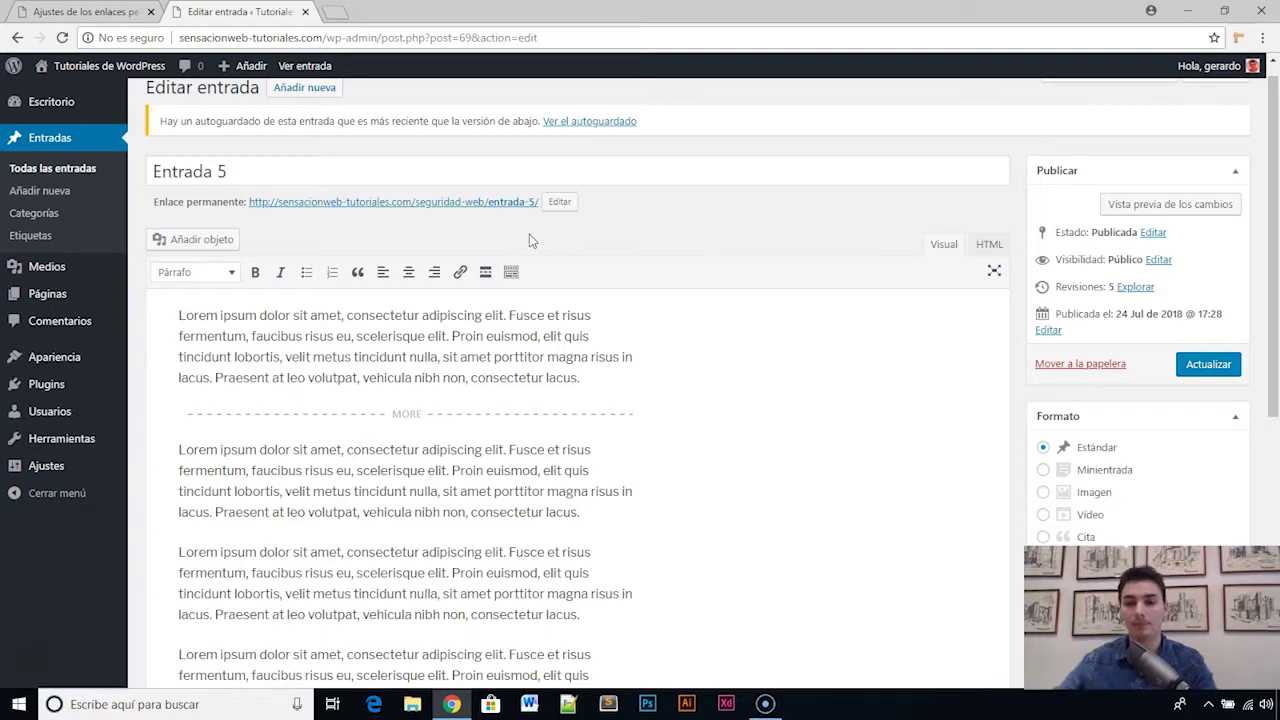
Return to the permalink settings page and review its common structures and the optional category and tag base fields
left_click(85, 10)
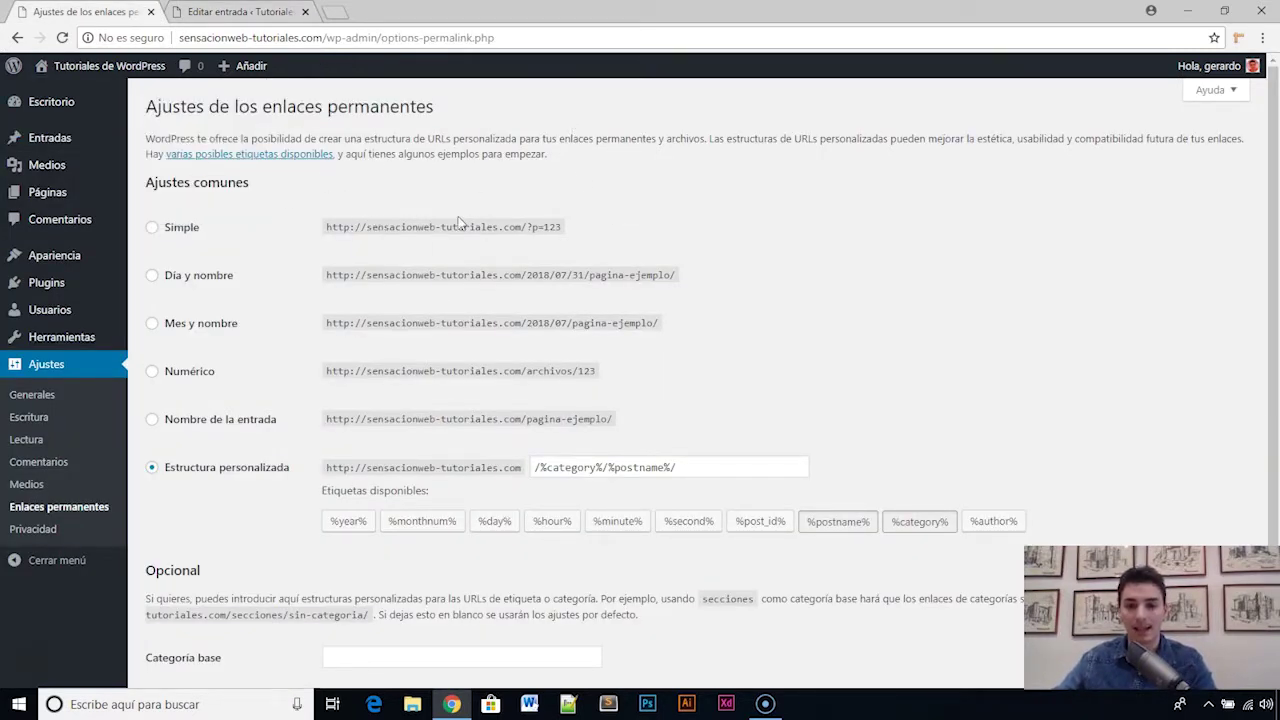
scroll(280, 546, "down", 2)
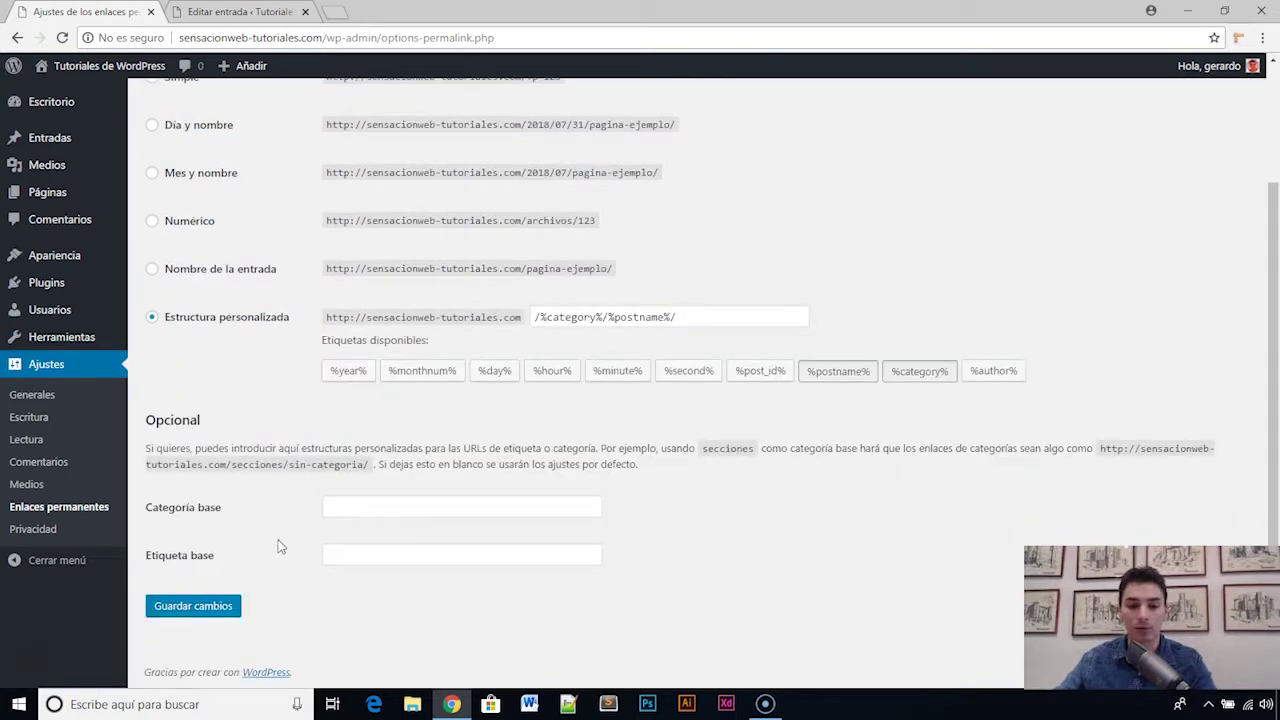
scroll(280, 546, "up", 2)
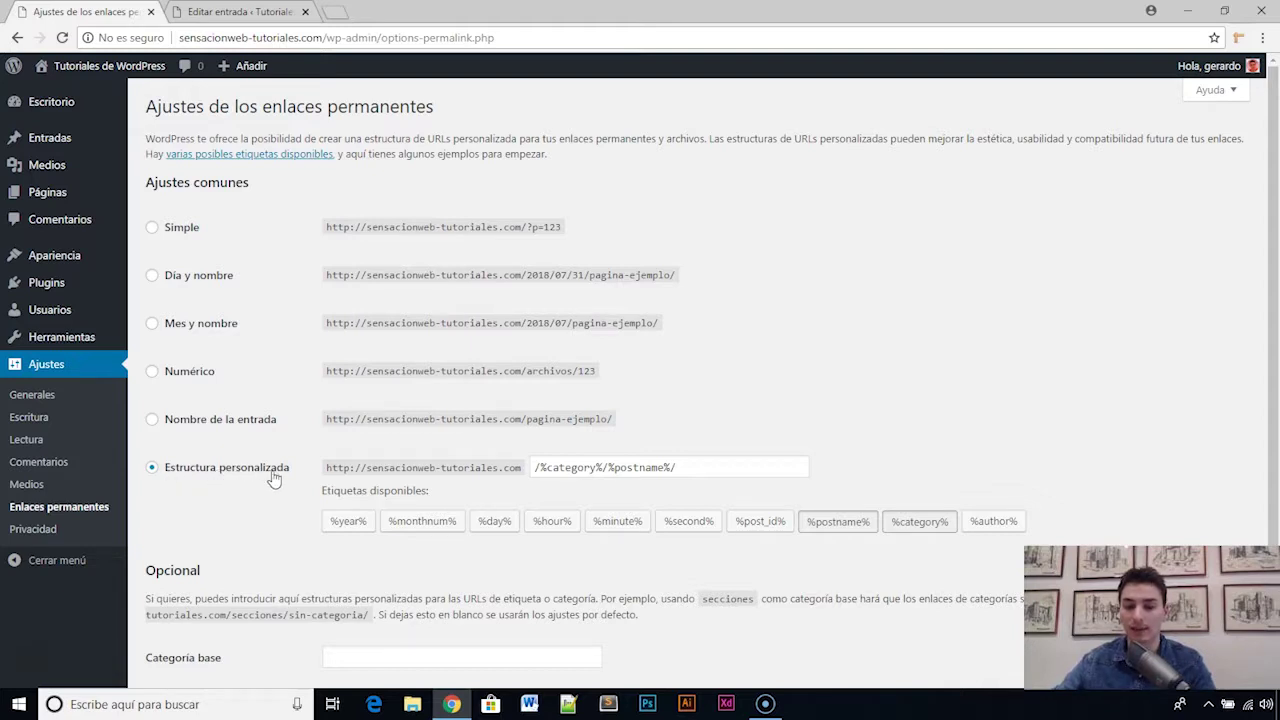
Choose the Simple permalink structure and highlight the "?p=123" part of its example URL
left_click(151, 232)
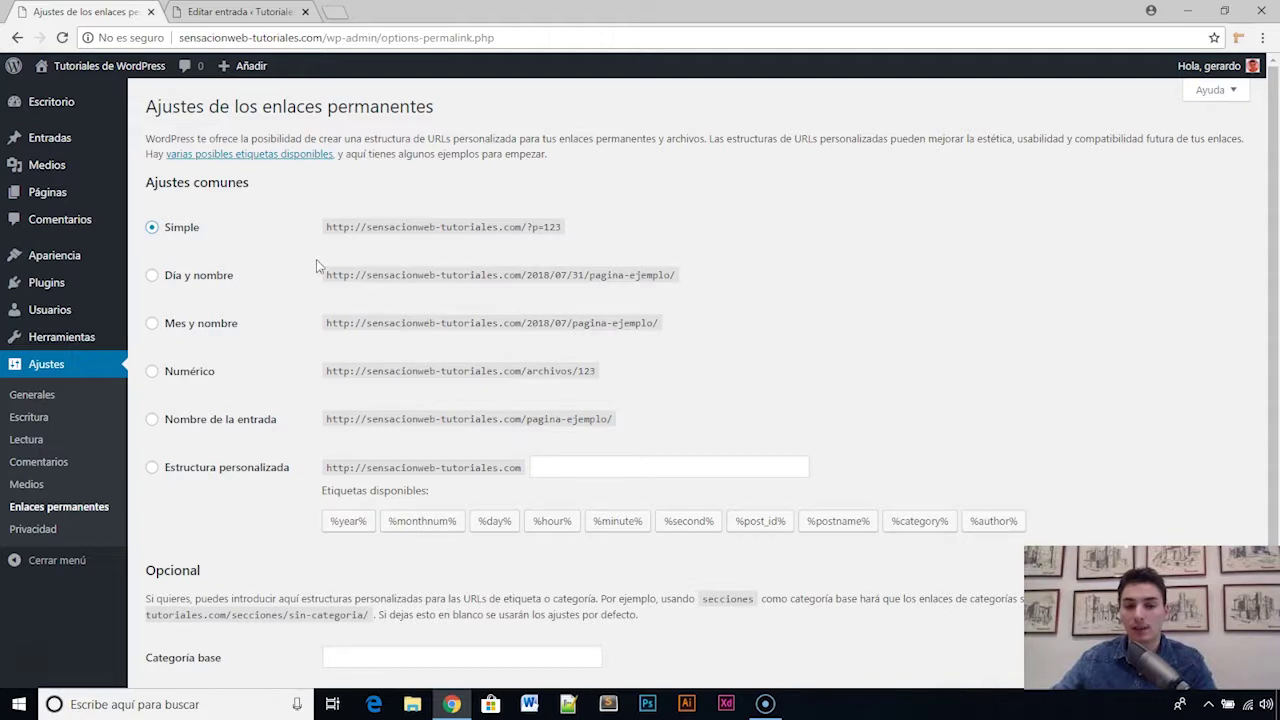
left_click_drag(326, 227, 564, 232)
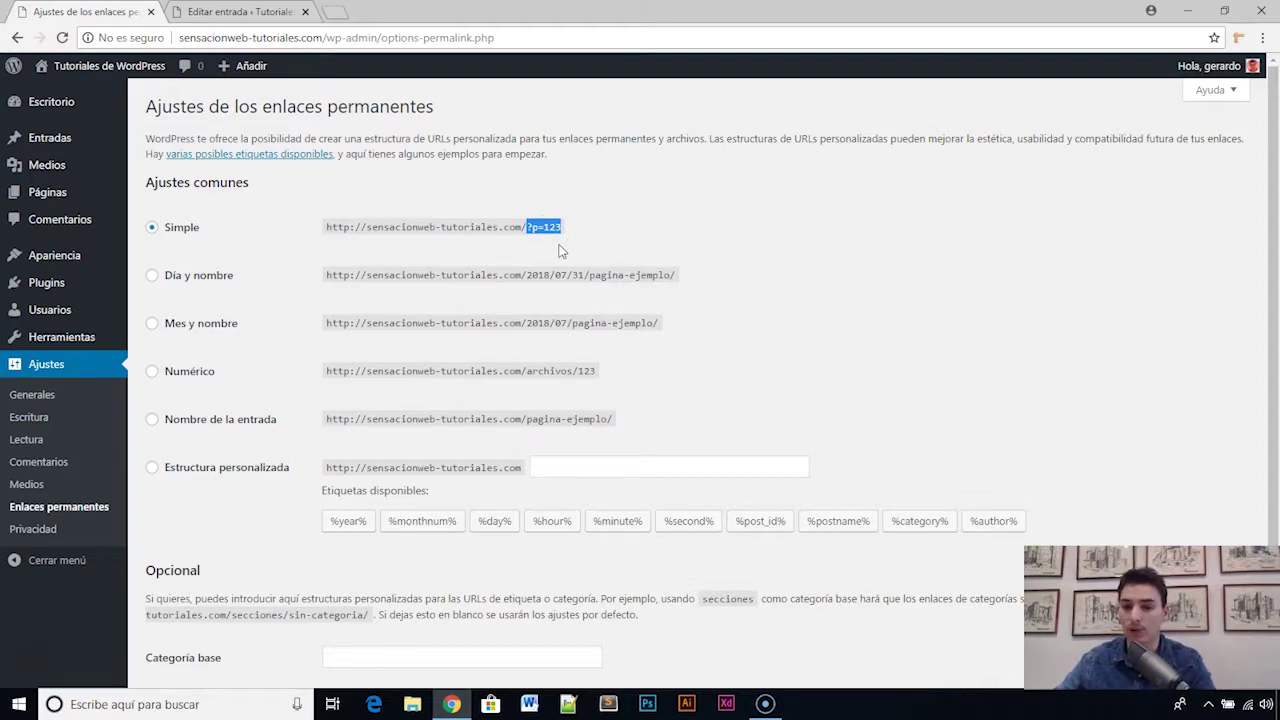
left_click(533, 250)
left_click_drag(527, 228, 563, 236)
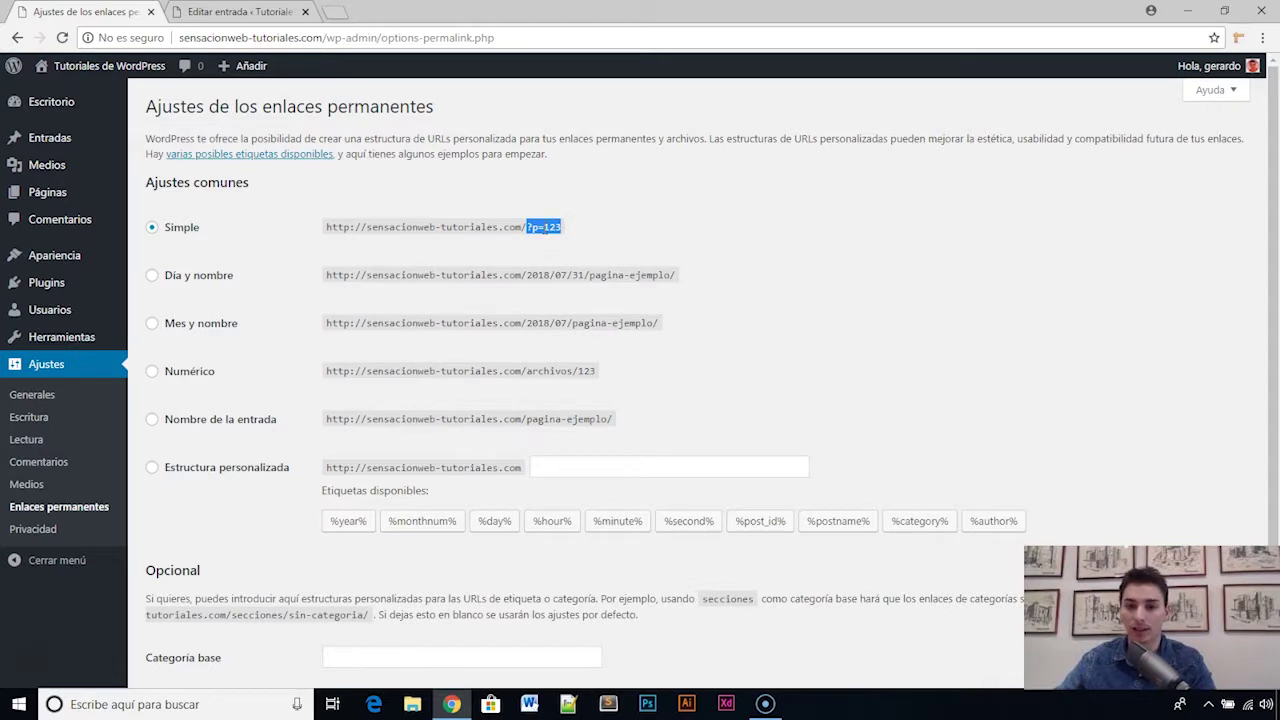
left_click(558, 256)
left_click_drag(526, 227, 565, 232)
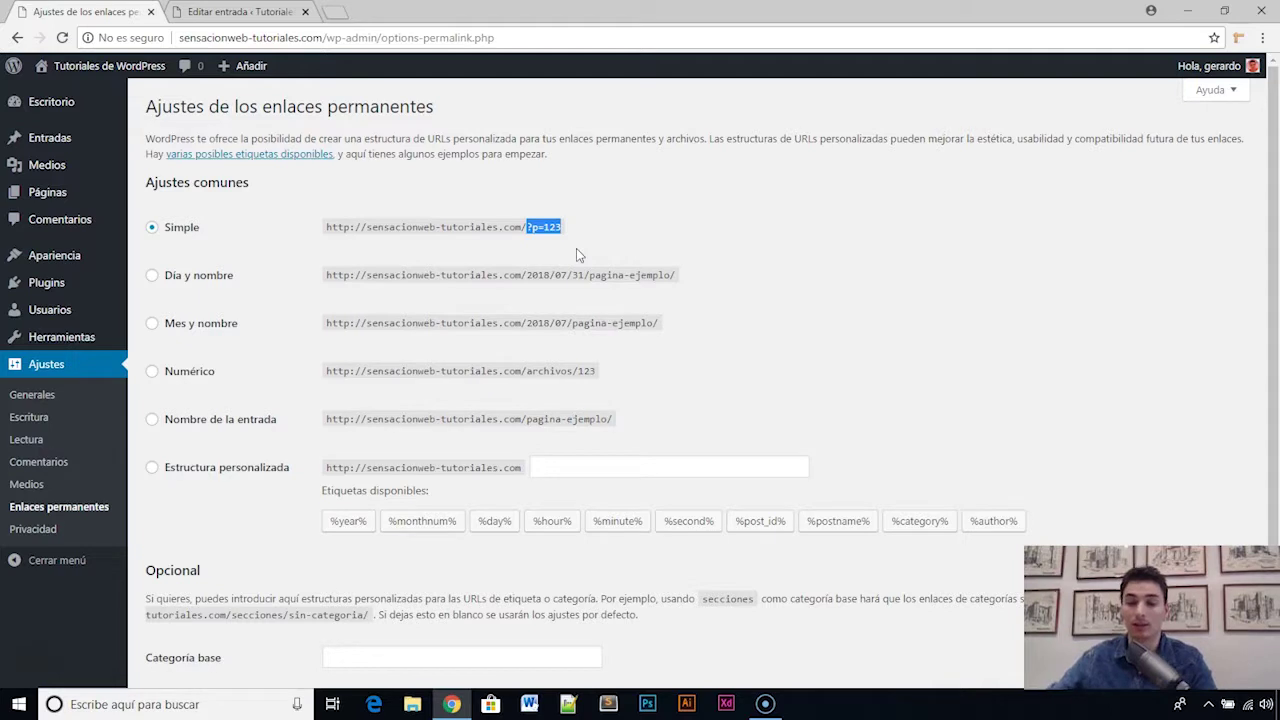
left_click(576, 248)
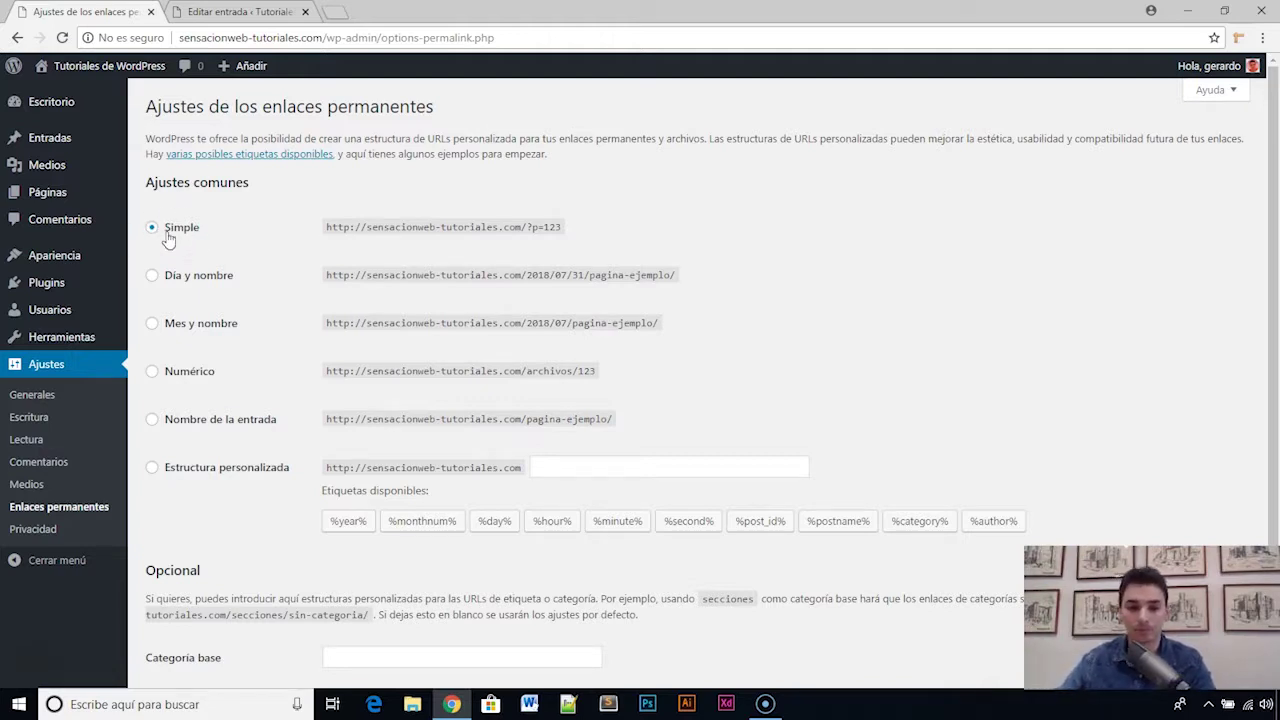
Choose the Día y nombre permalink structure and highlight the date and "pagina-ejemplo" parts of its example URL
left_click(153, 279)
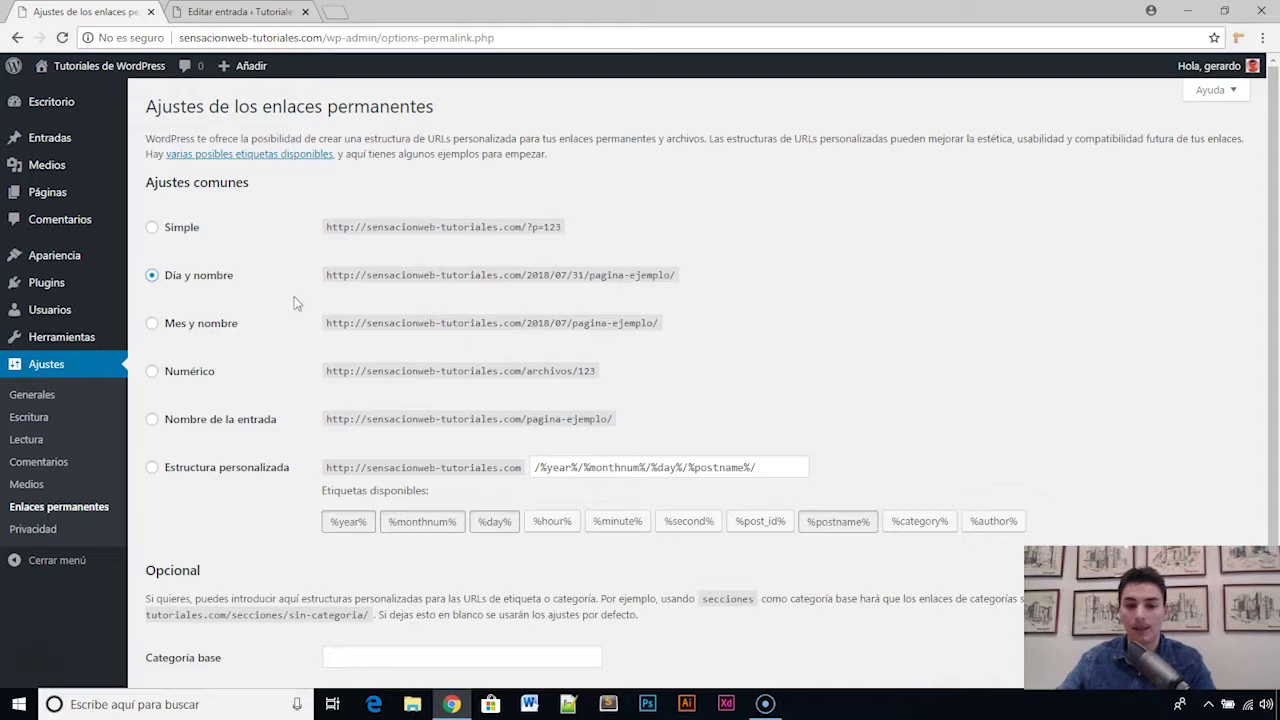
left_click_drag(331, 275, 586, 276)
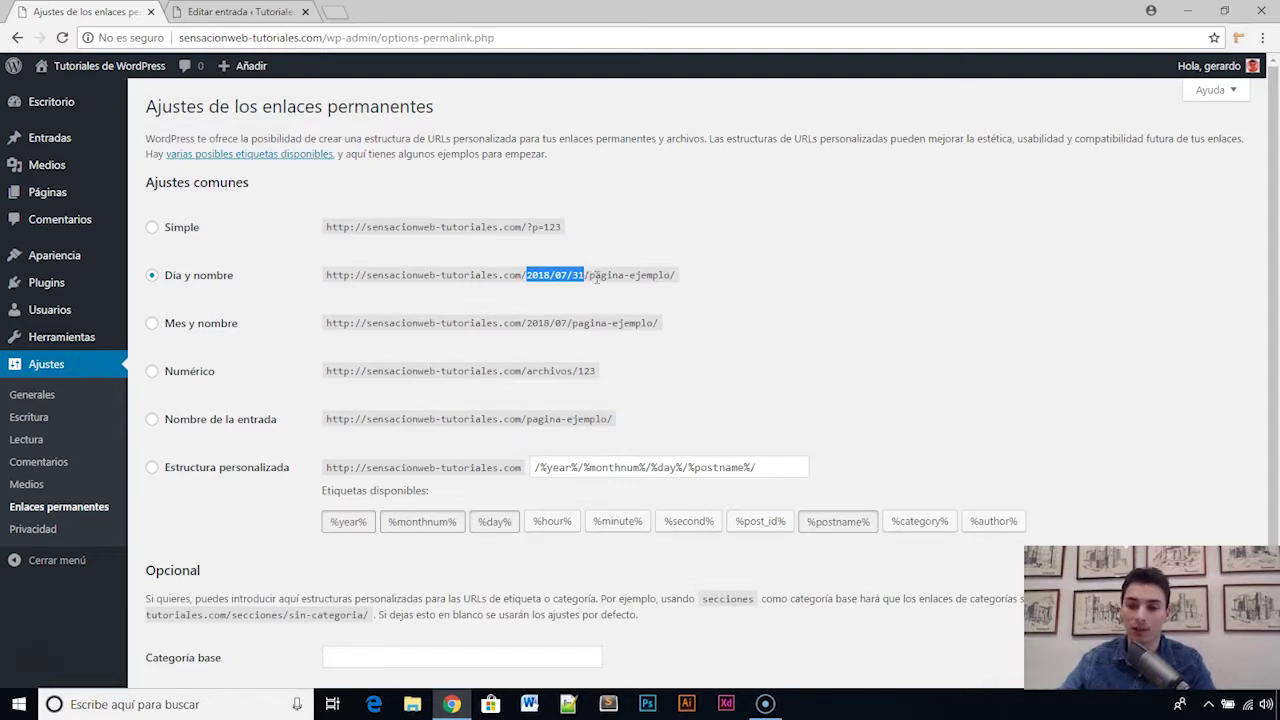
left_click_drag(594, 276, 672, 275)
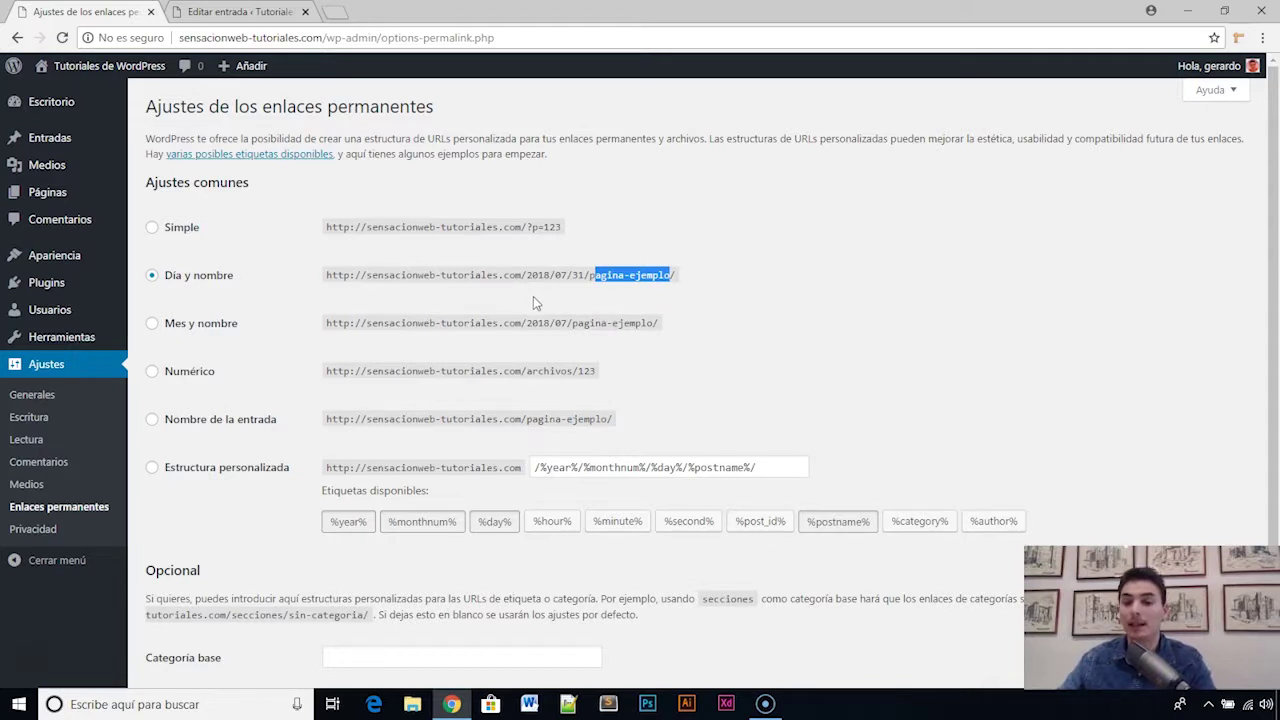
left_click(572, 303)
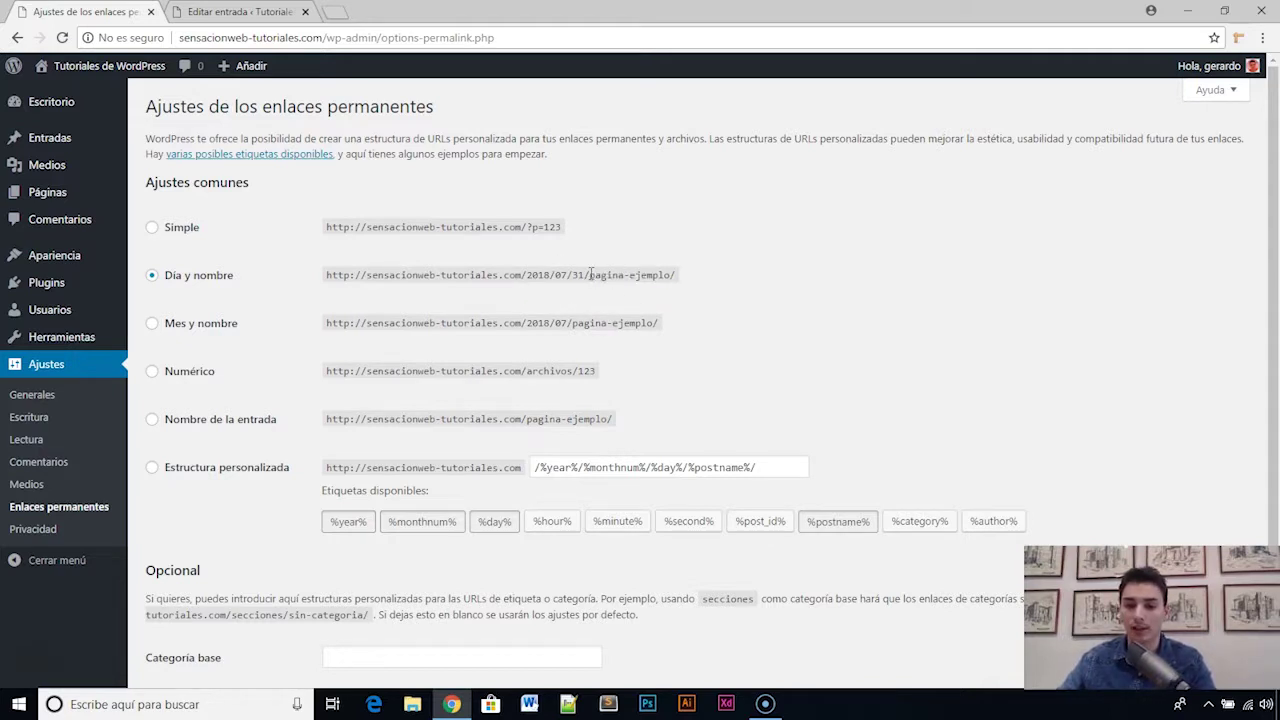
left_click_drag(590, 274, 669, 269)
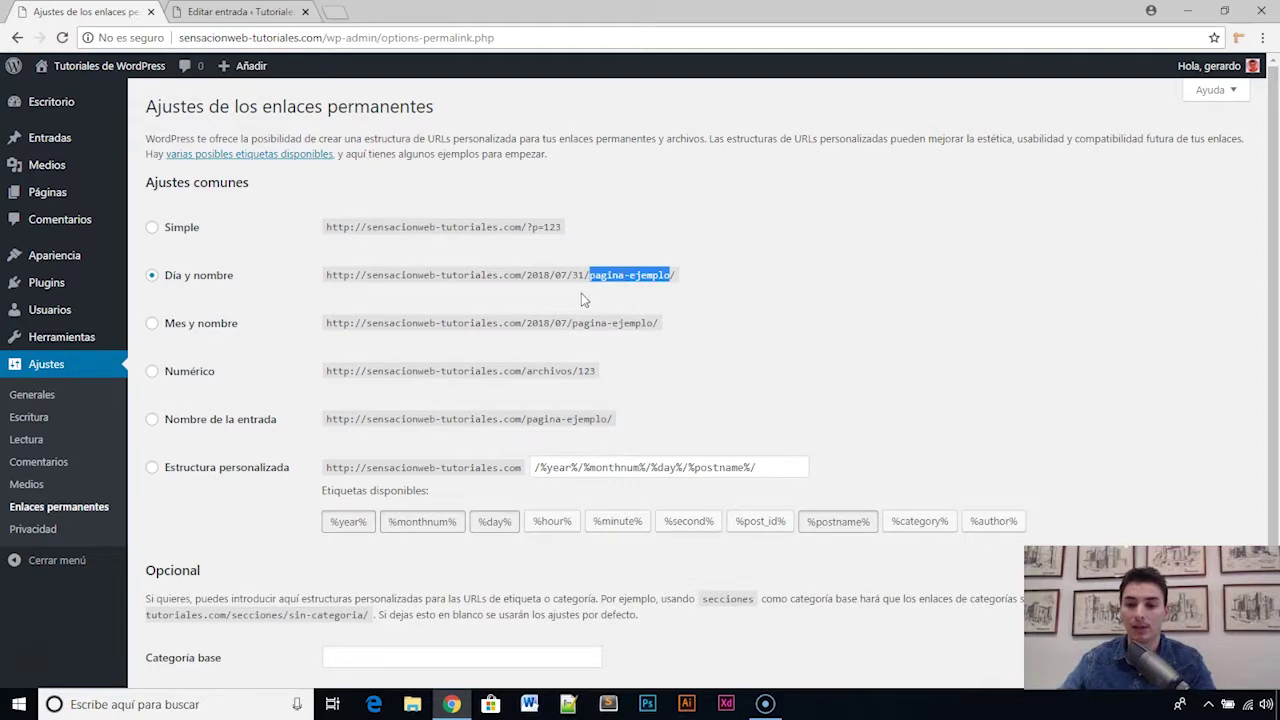
left_click_drag(525, 275, 586, 279)
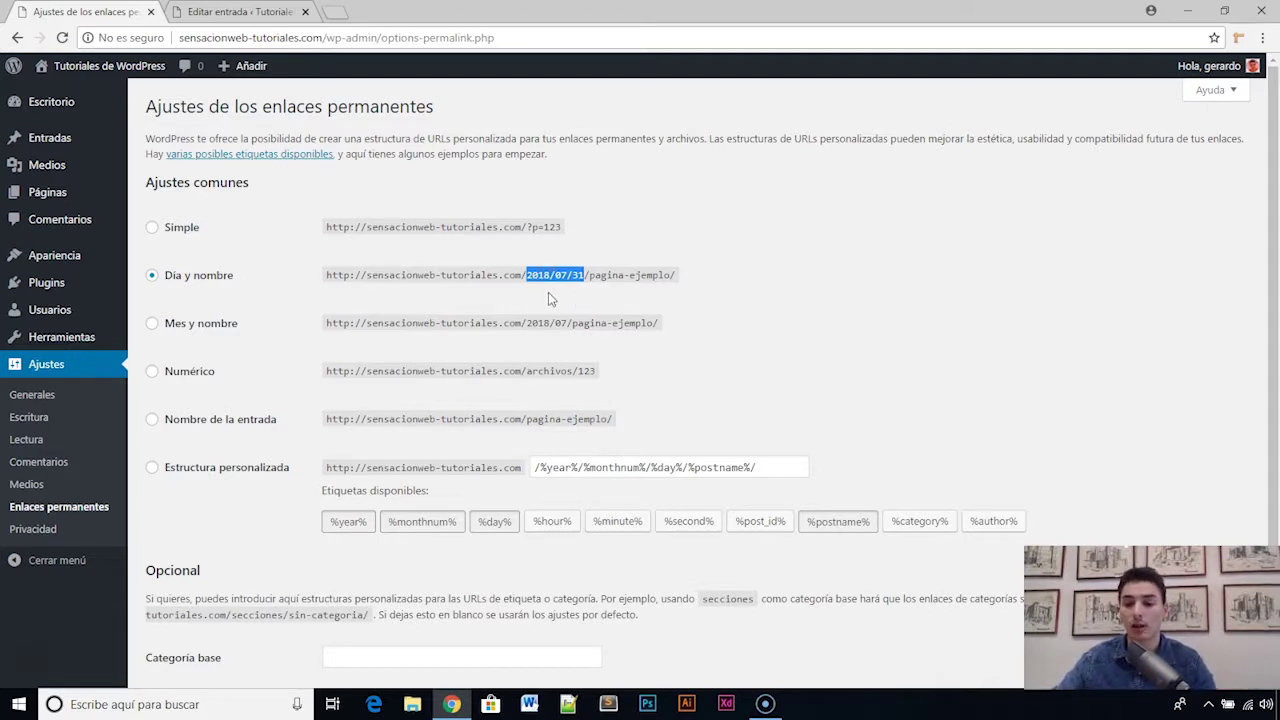
left_click_drag(686, 279, 326, 288)
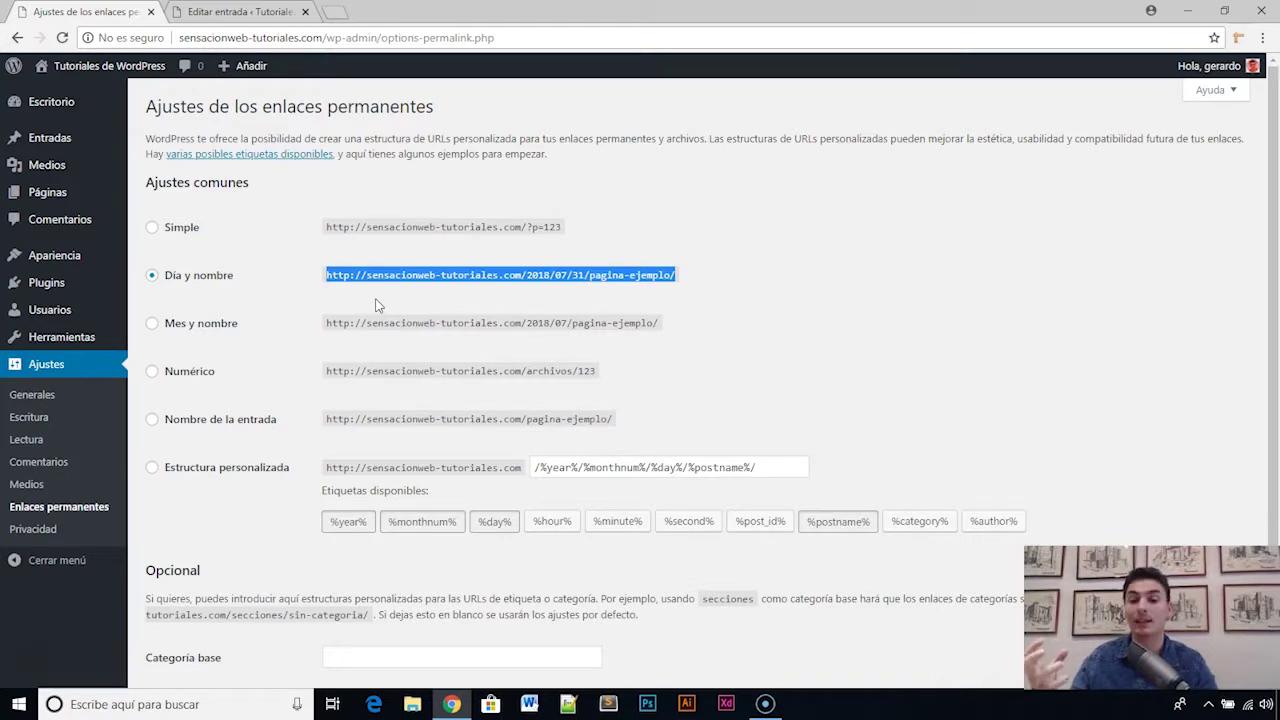
left_click(373, 300)
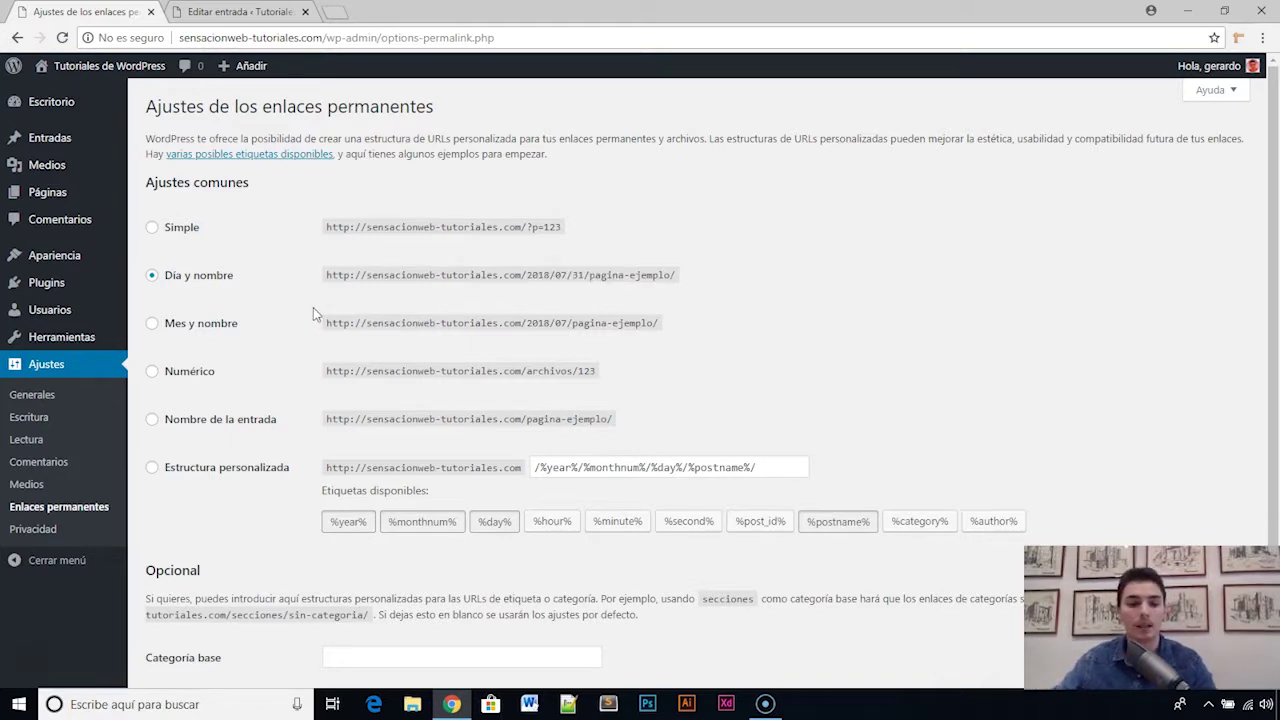
Choose the Mes y nombre permalink structure and compare the date part of its example URL with that of Día y nombre
left_click_drag(164, 323, 245, 326)
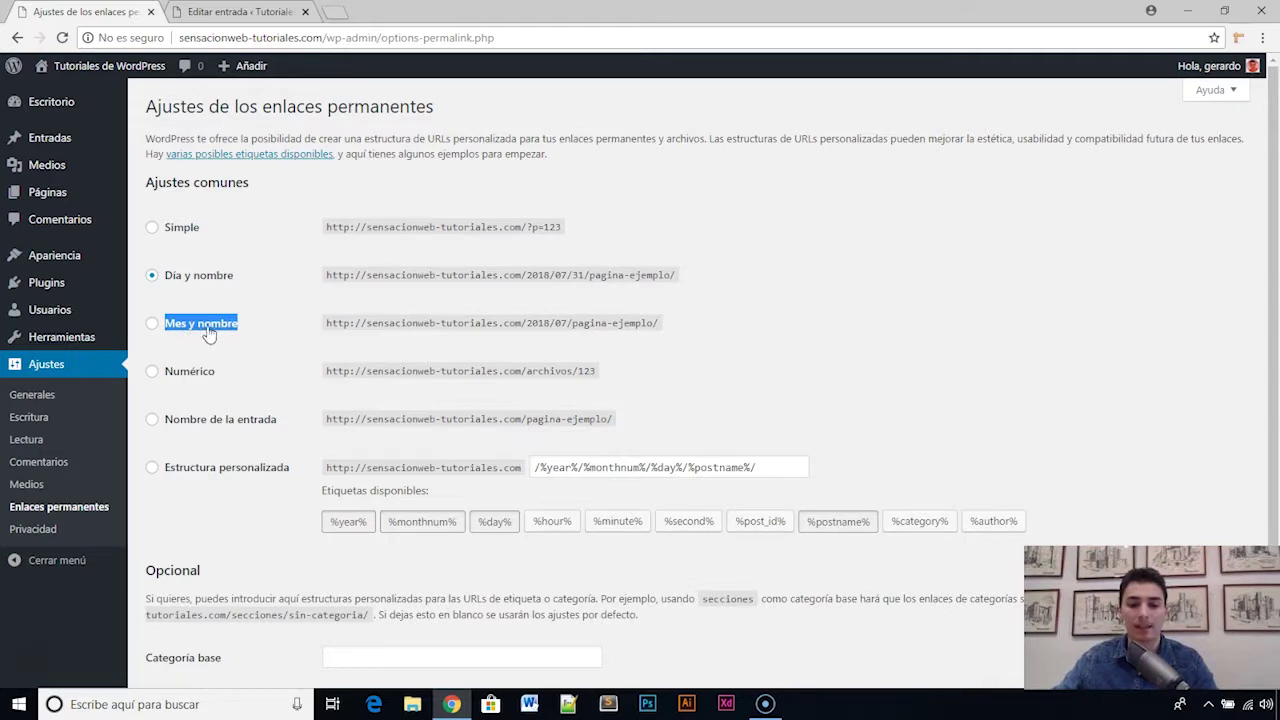
left_click(204, 328)
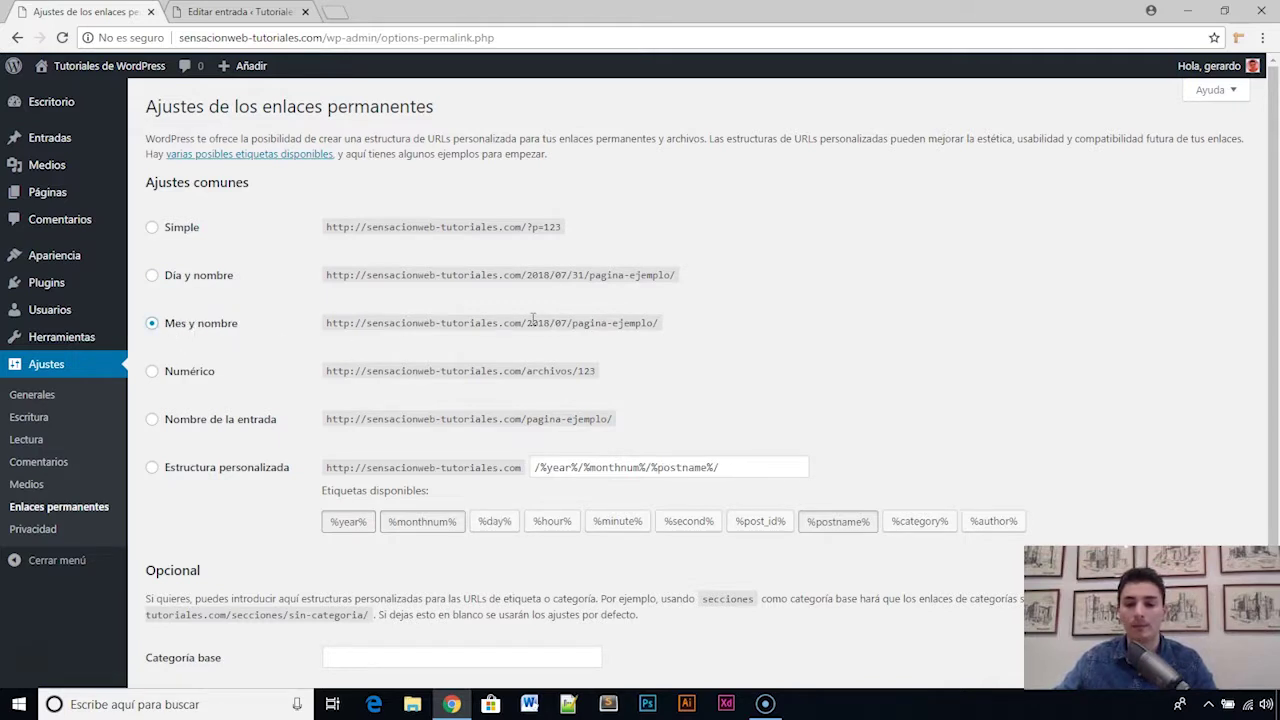
double_click(577, 275)
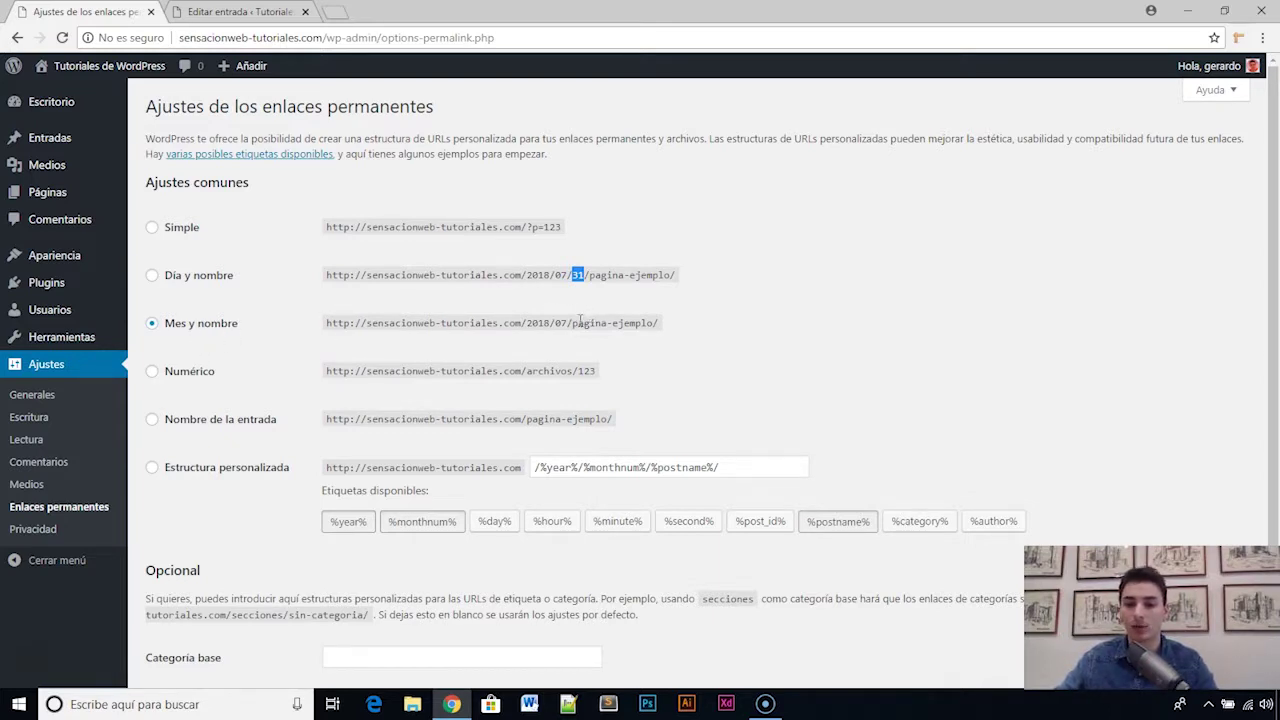
mouse_move(569, 276)
left_mouse_down()
mouse_move(526, 276)
mouse_move(574, 276)
mouse_move(556, 273)
left_mouse_up()
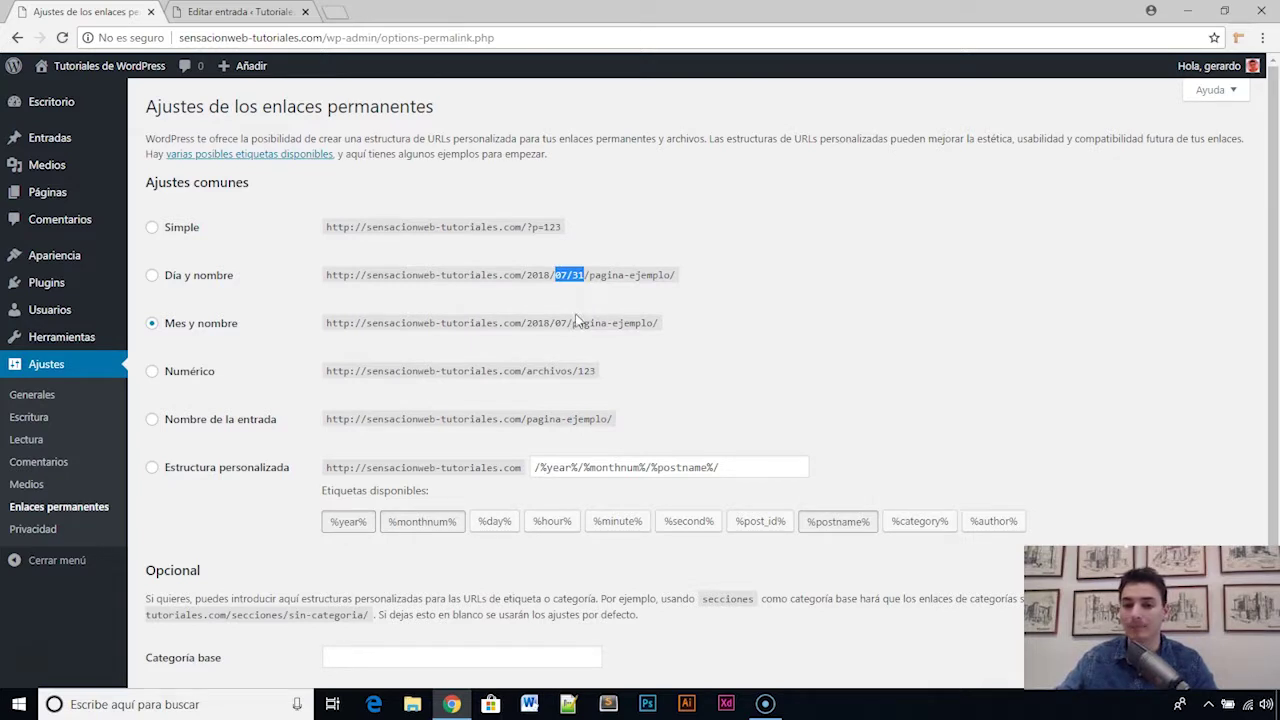
left_click_drag(567, 322, 326, 332)
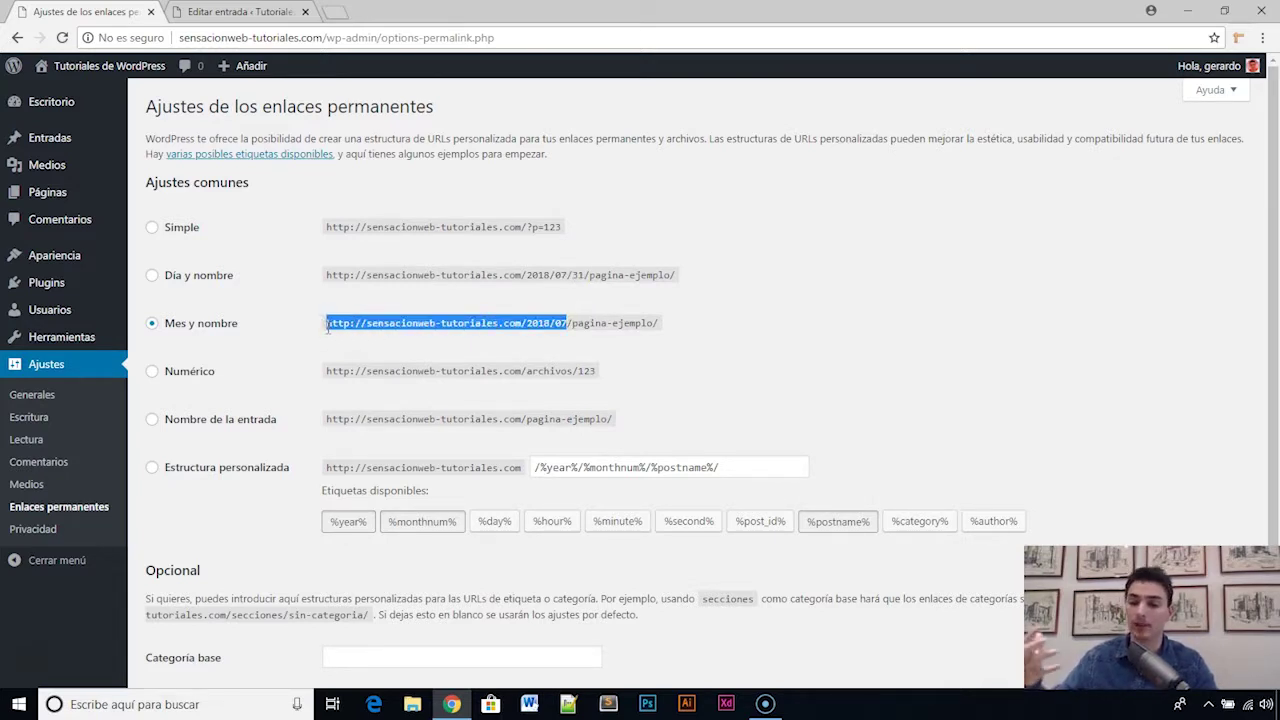
left_click(541, 312)
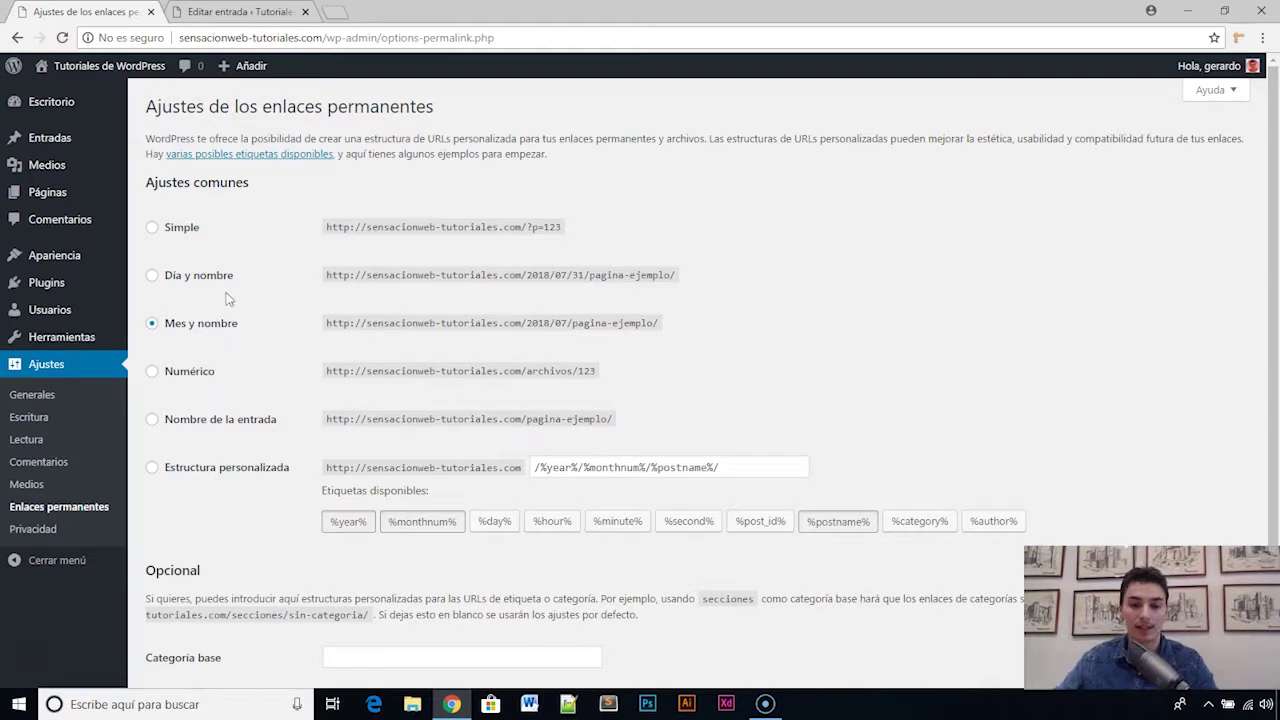
Choose the Numérico permalink structure and highlight the "123" identifier in its example URL
left_click(184, 376)
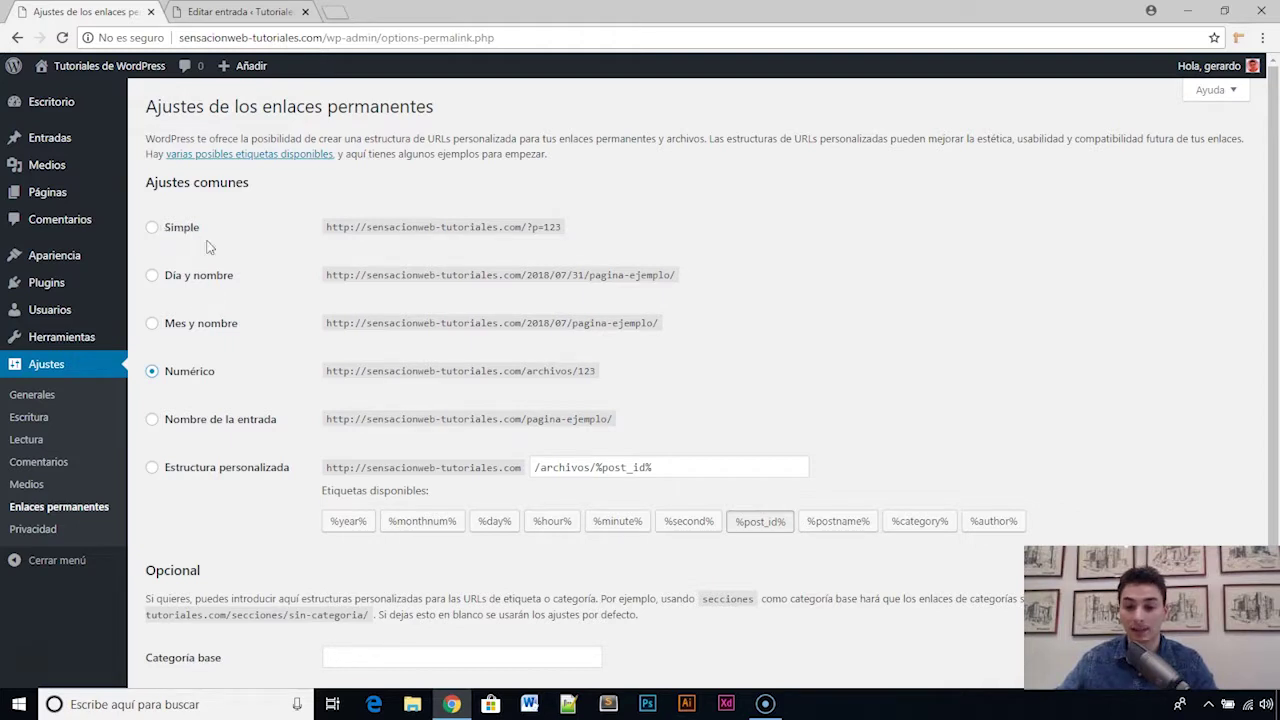
left_click_drag(578, 369, 603, 377)
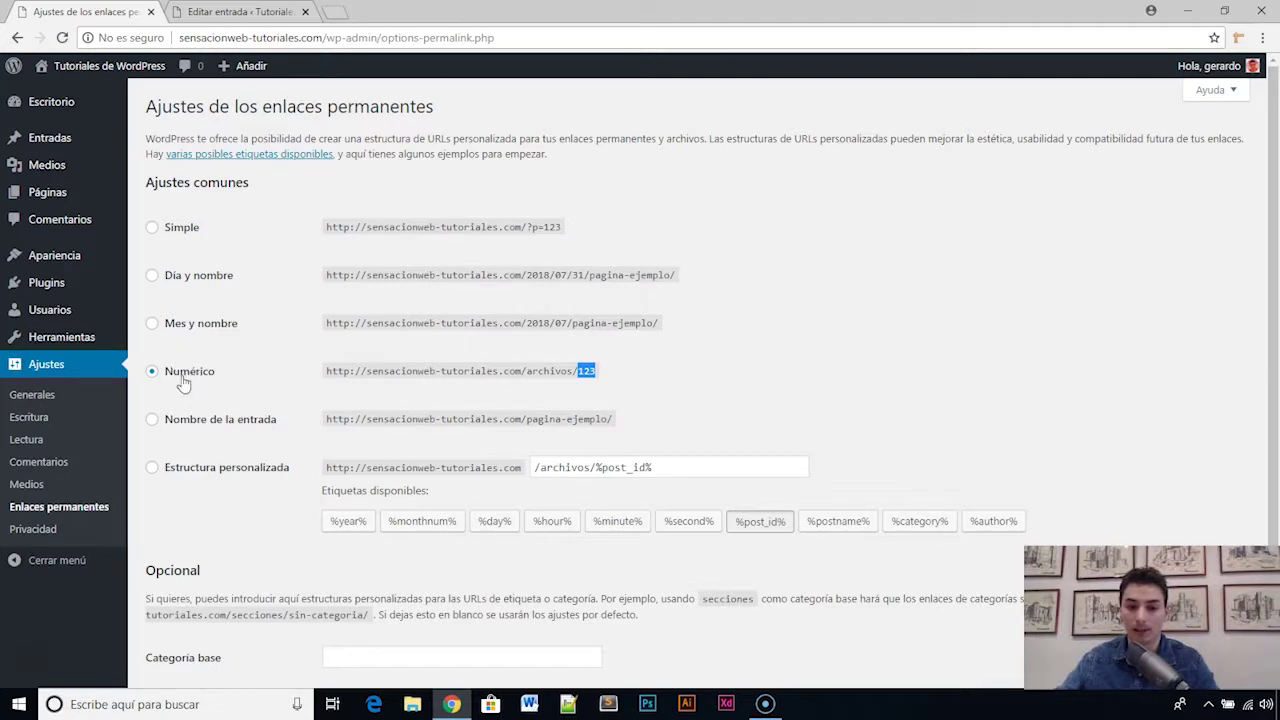
Choose the Nombre de la entrada permalink structure and highlight the "pagina-ejemplo/" part and then the whole example URL
left_click(153, 424)
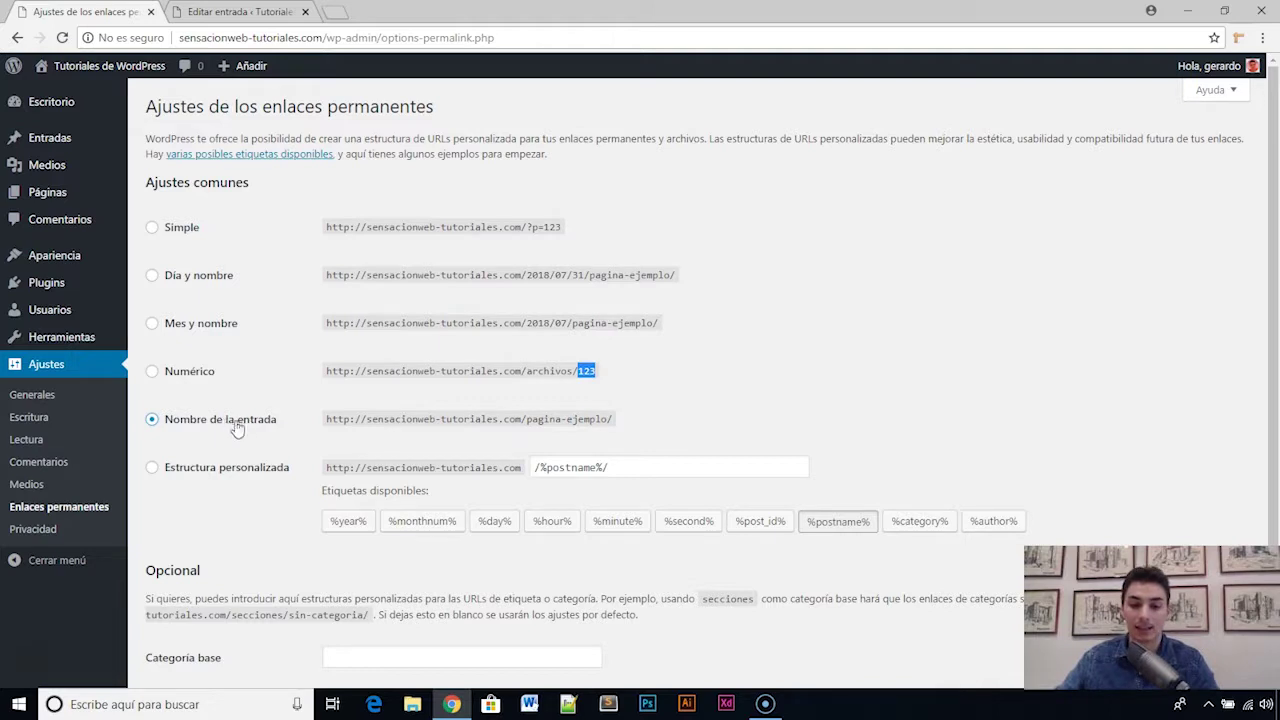
left_click_drag(327, 419, 682, 392)
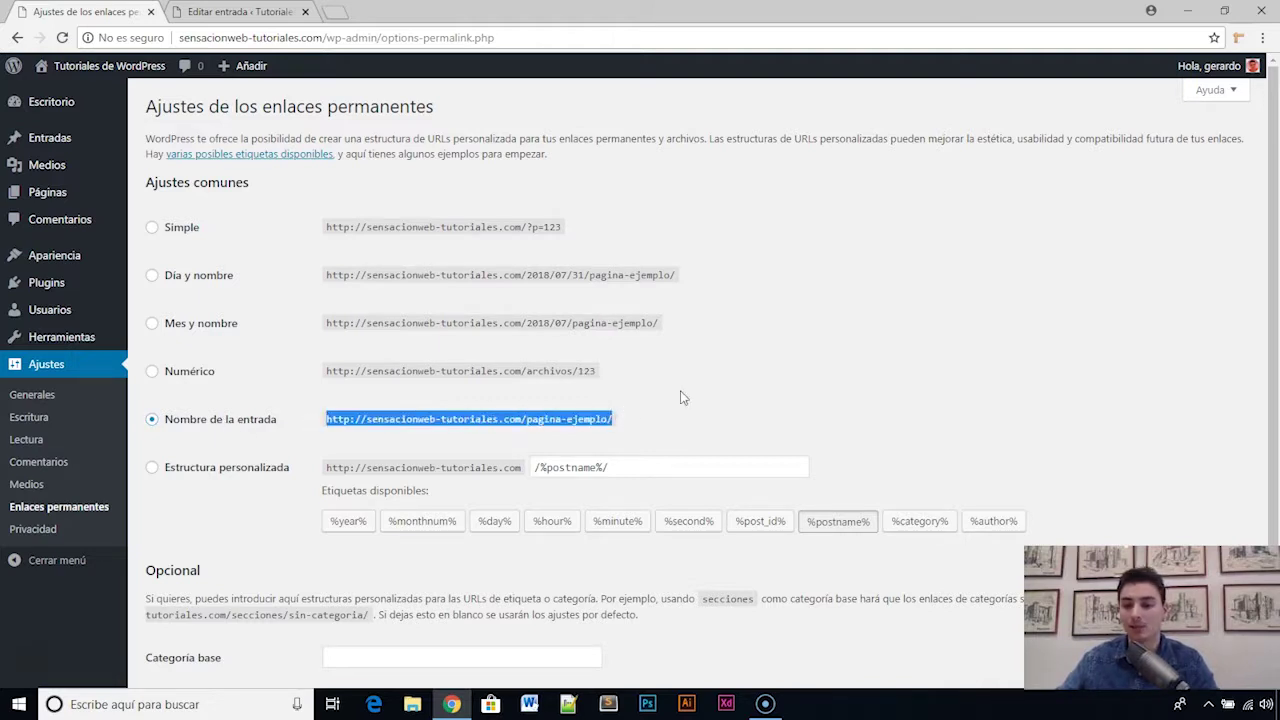
left_click(736, 413)
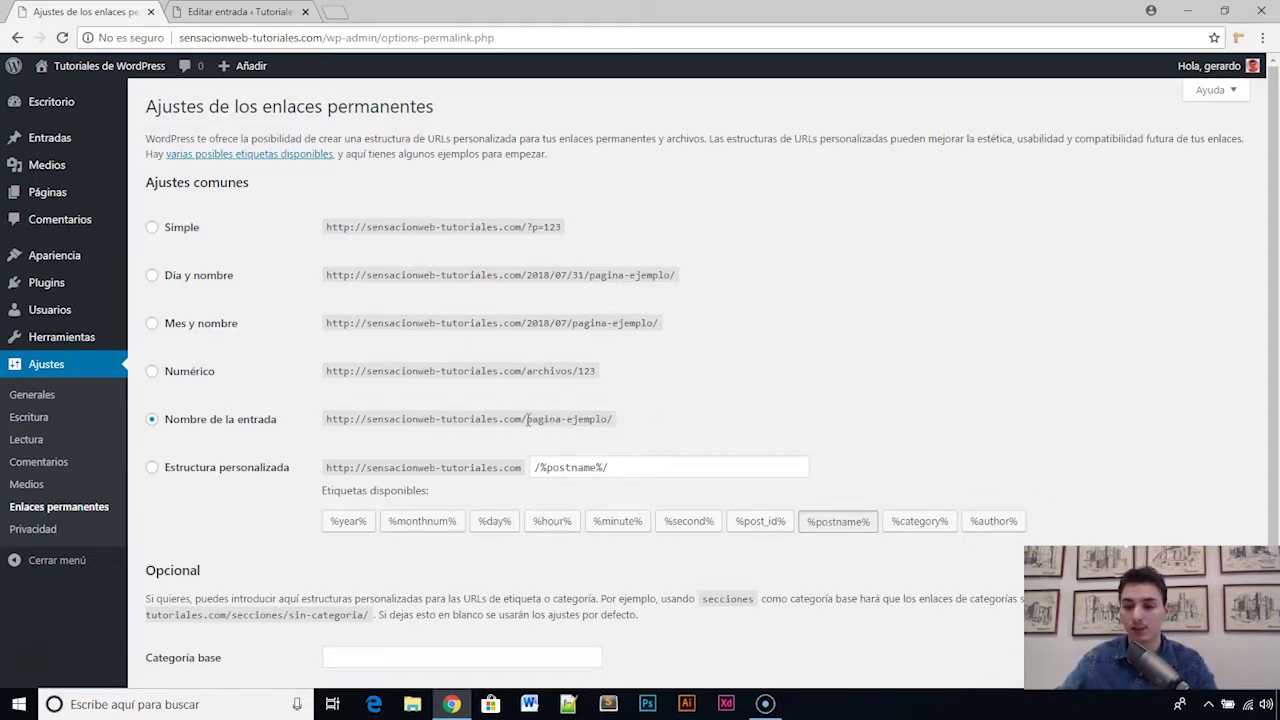
left_click_drag(527, 419, 612, 420)
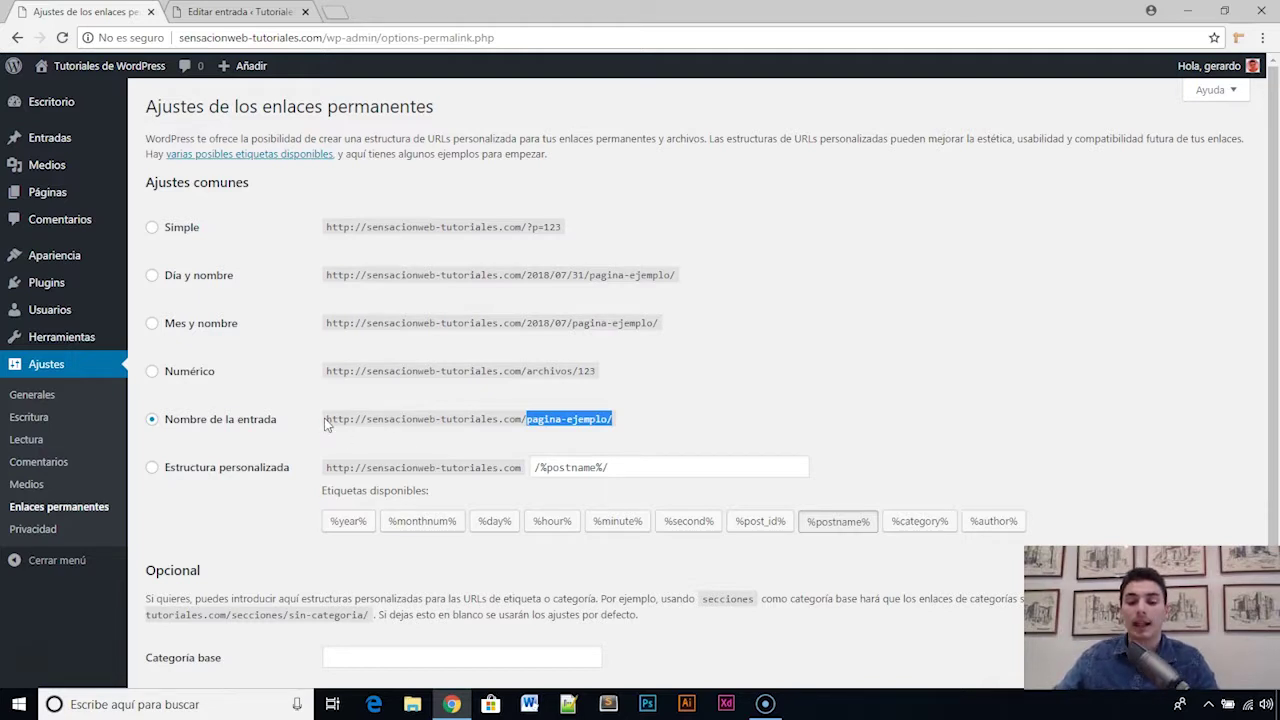
left_click_drag(528, 420, 661, 420)
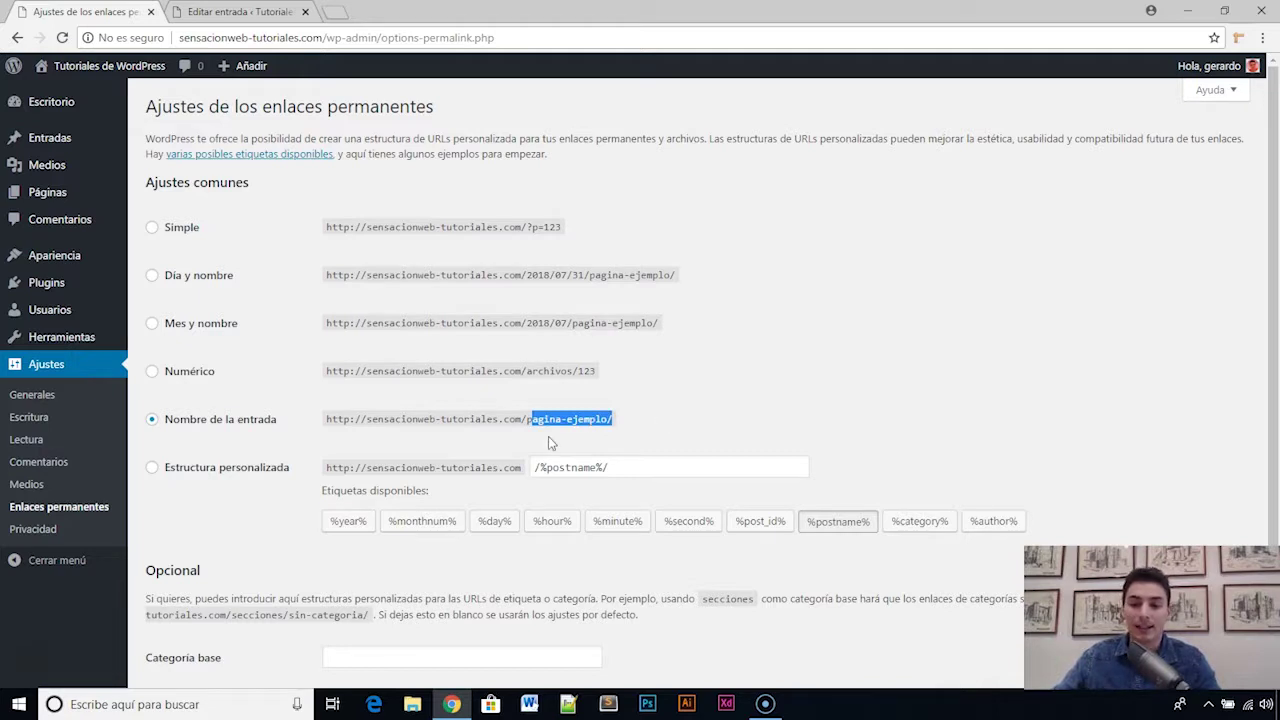
left_click_drag(326, 420, 630, 426)
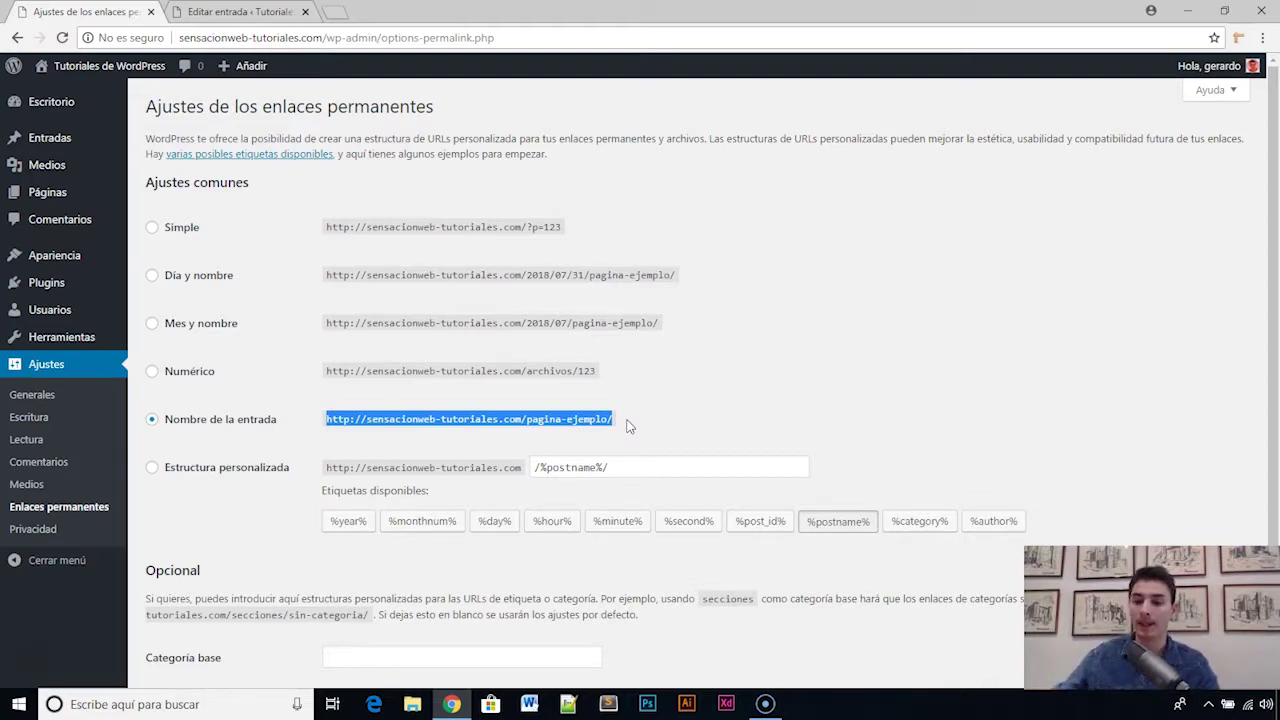
Highlight the "/pagina-ejemplo/" part and the whole example URL of the Nombre de la entrada structure to examine its format
left_click(628, 426)
left_click_drag(522, 416, 646, 420)
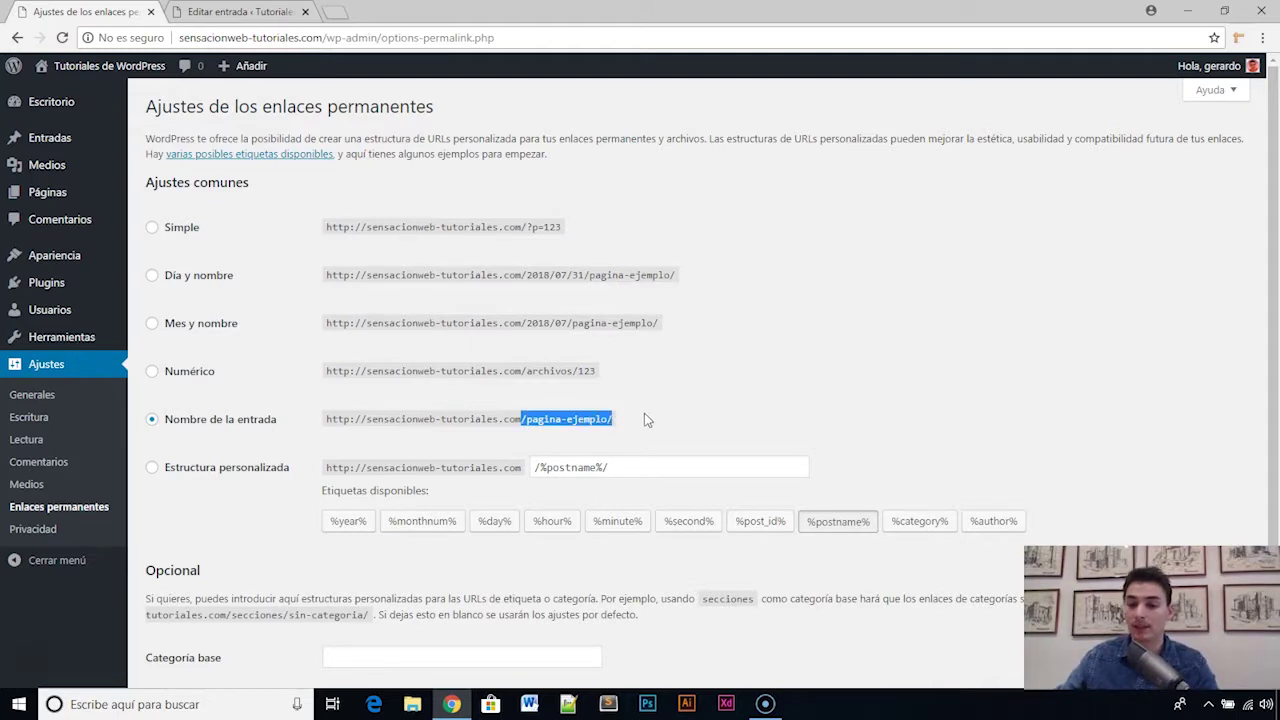
left_click(332, 422)
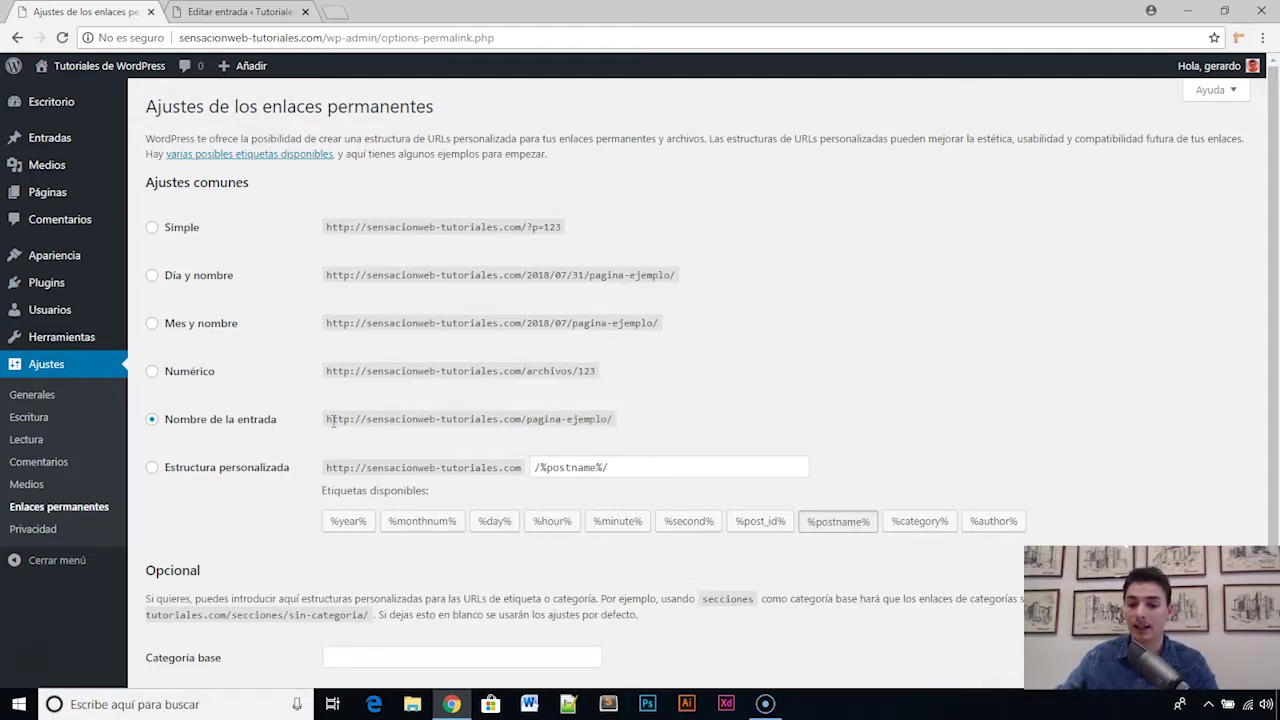
left_click_drag(327, 418, 658, 416)
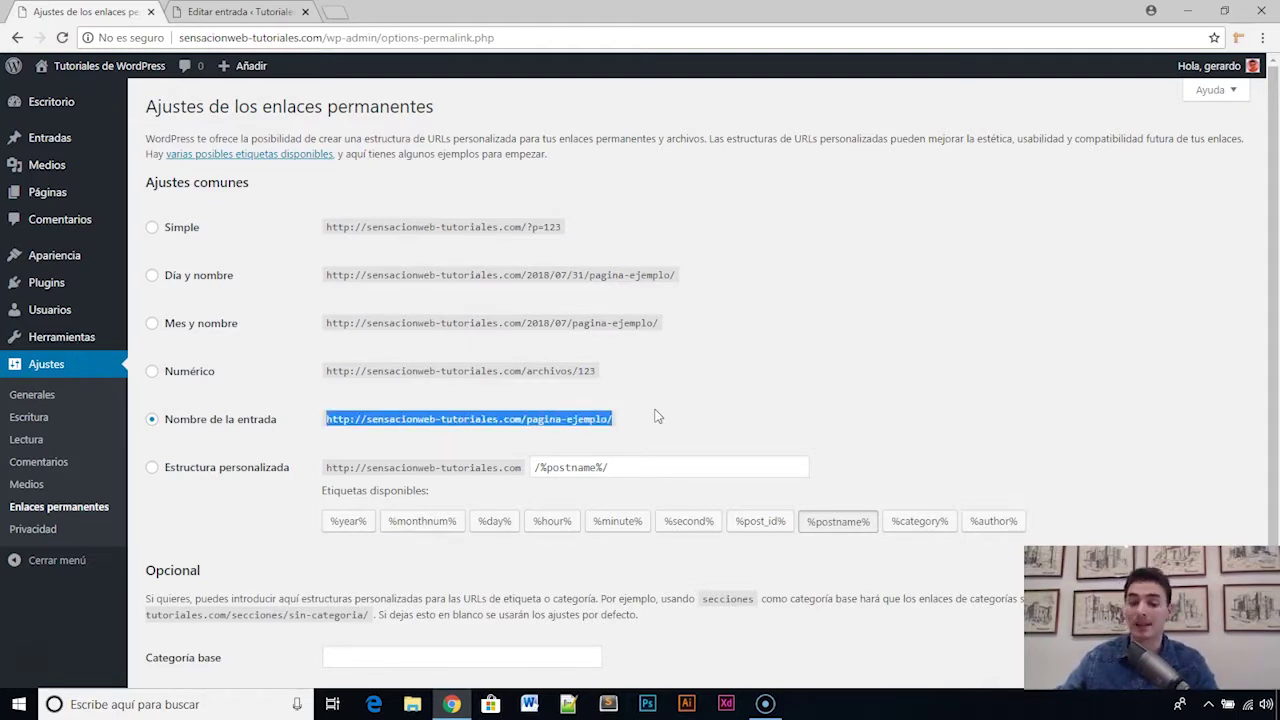
left_click(658, 416)
left_click_drag(327, 420, 683, 413)
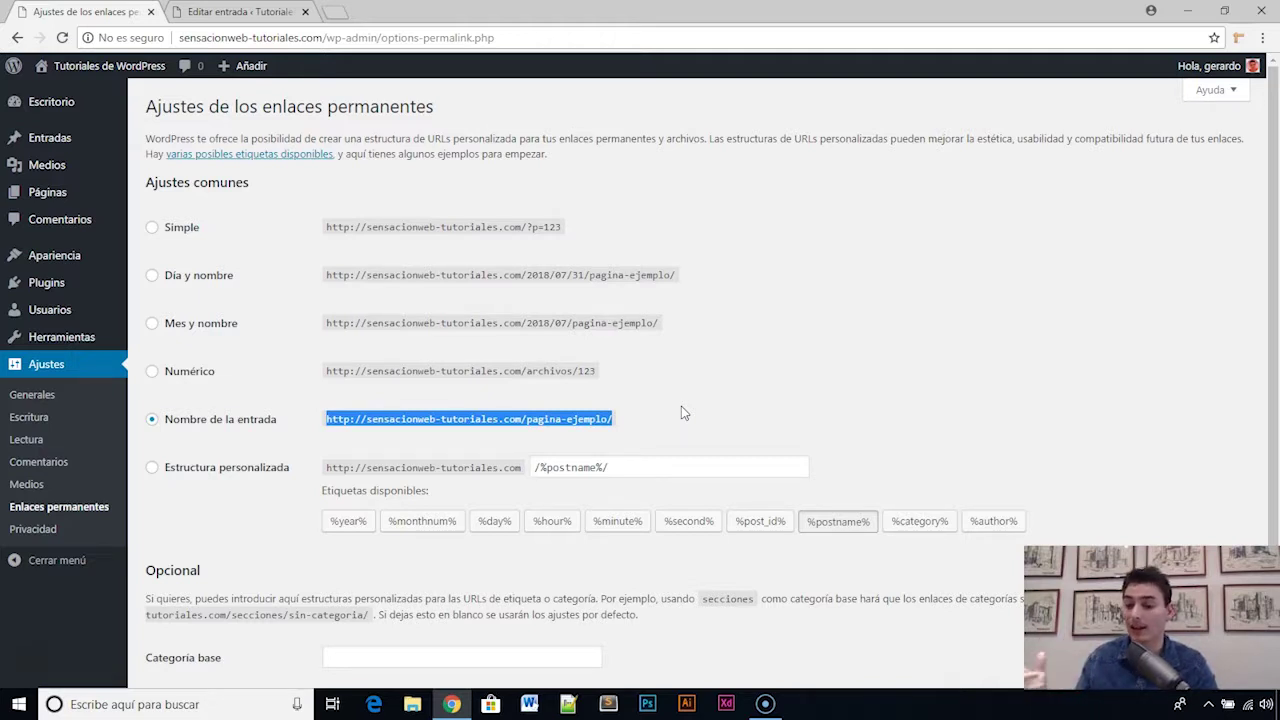
left_click(681, 407)
left_click_drag(322, 420, 637, 420)
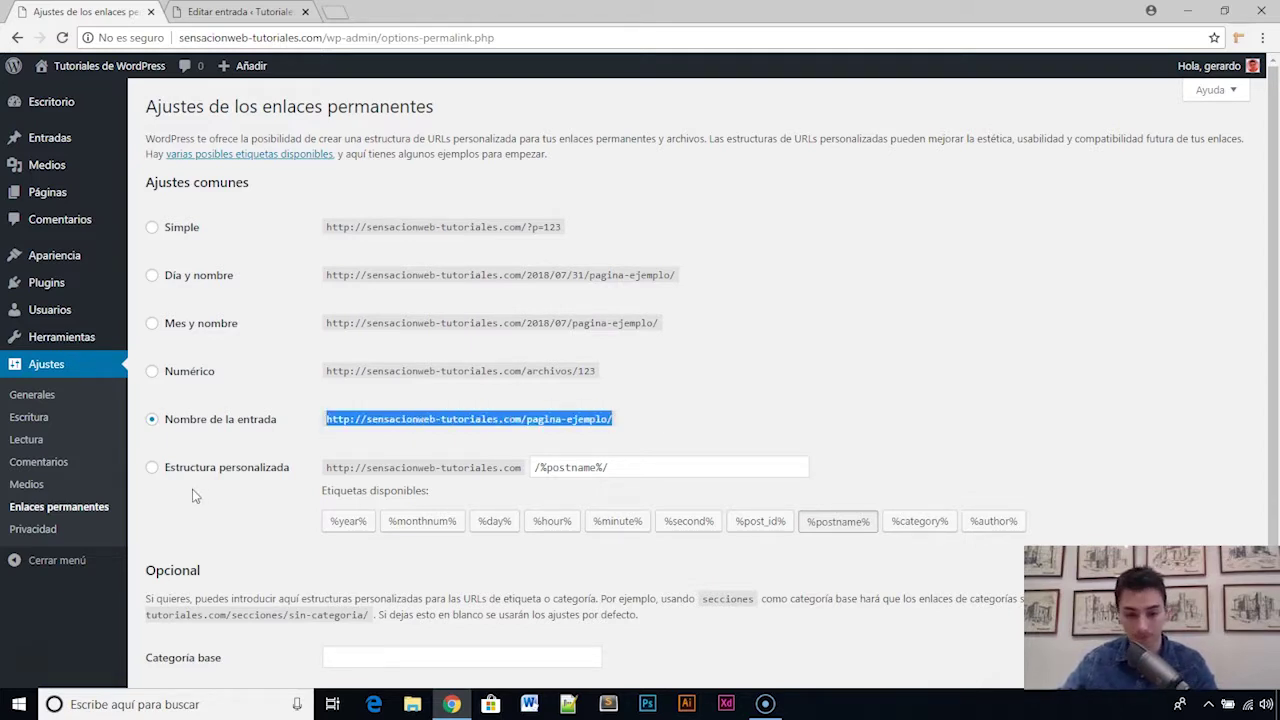
left_click(346, 438)
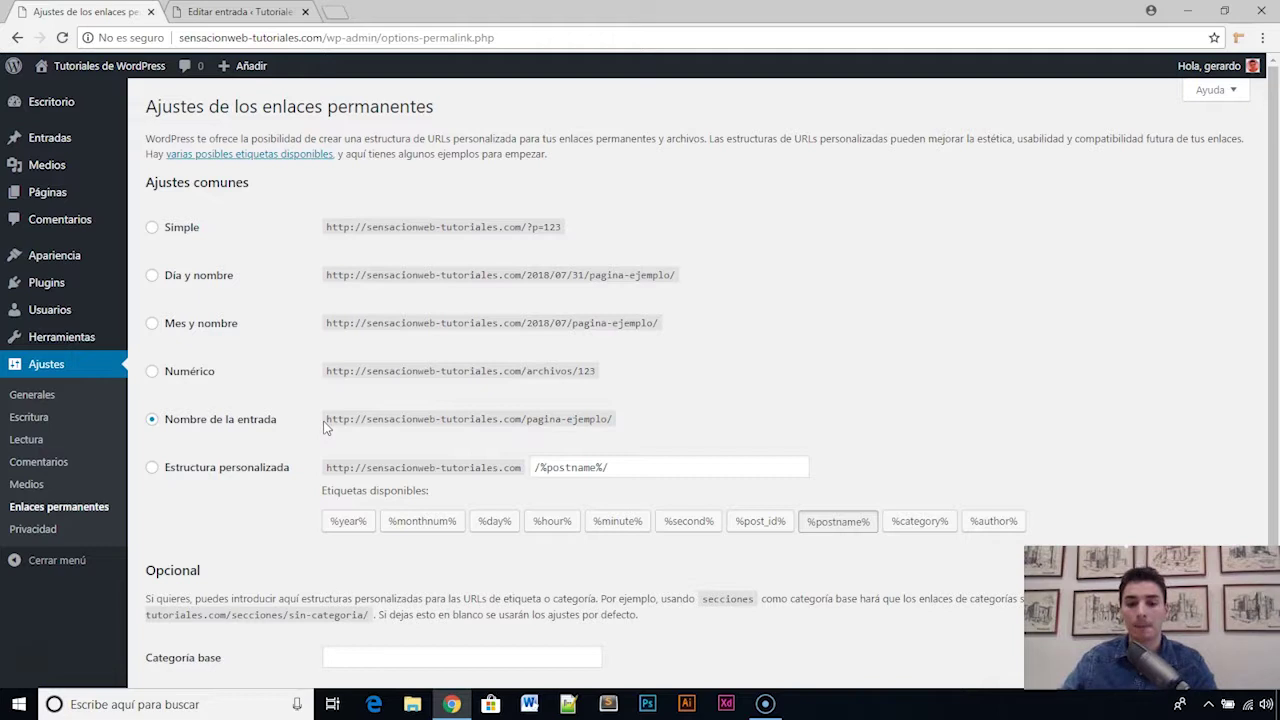
left_click_drag(329, 421, 618, 421)
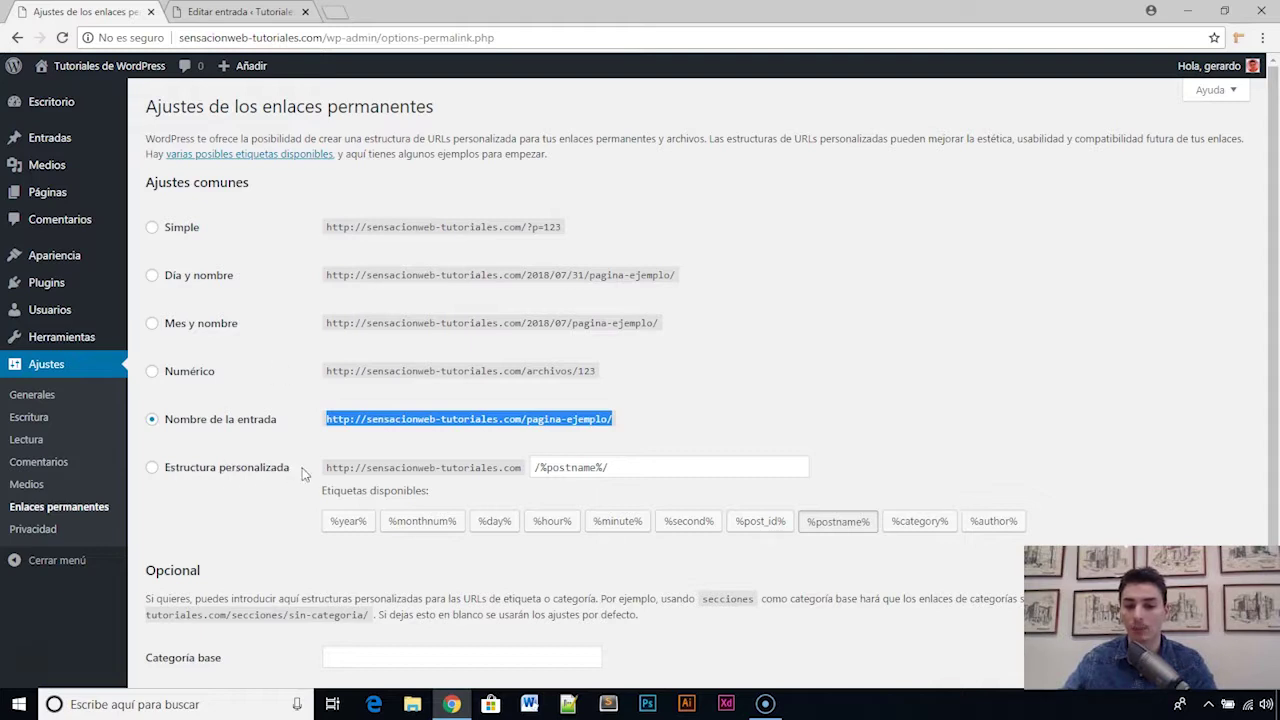
Choose Estructura personalizada and replace its structure with the category and postname tags, giving /%category%/%postname%/
left_click(153, 471)
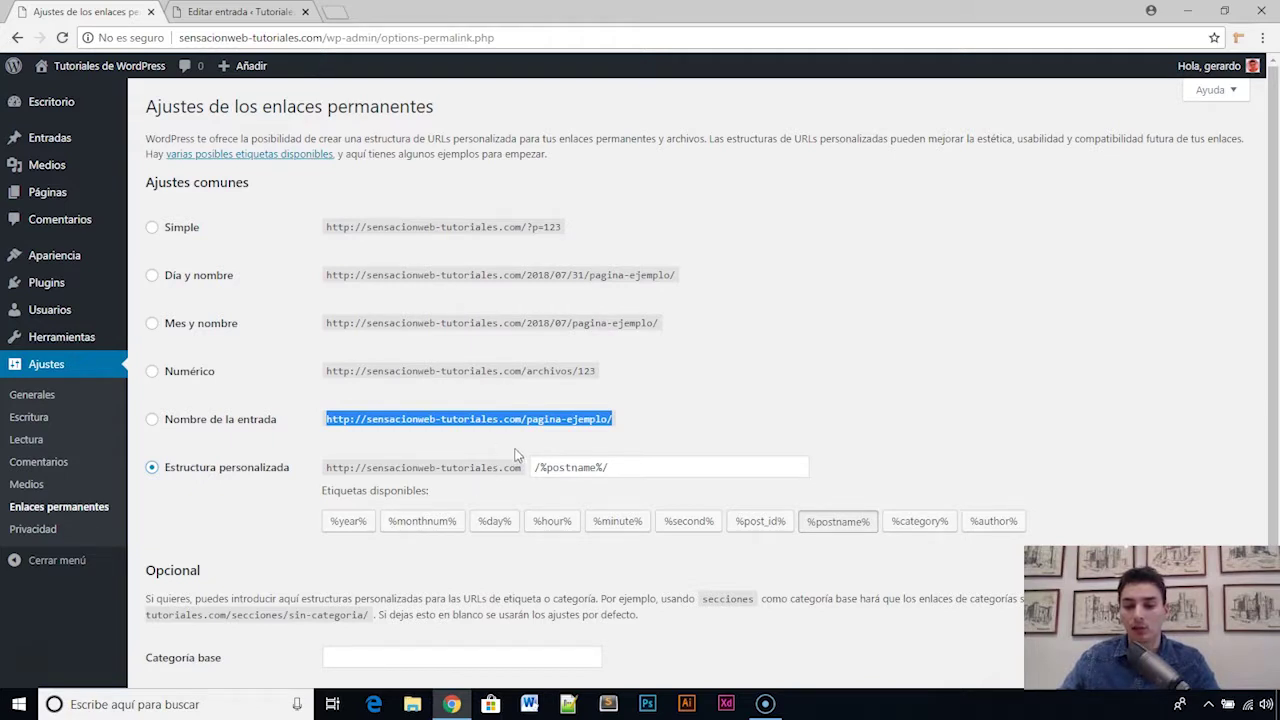
left_click(616, 481)
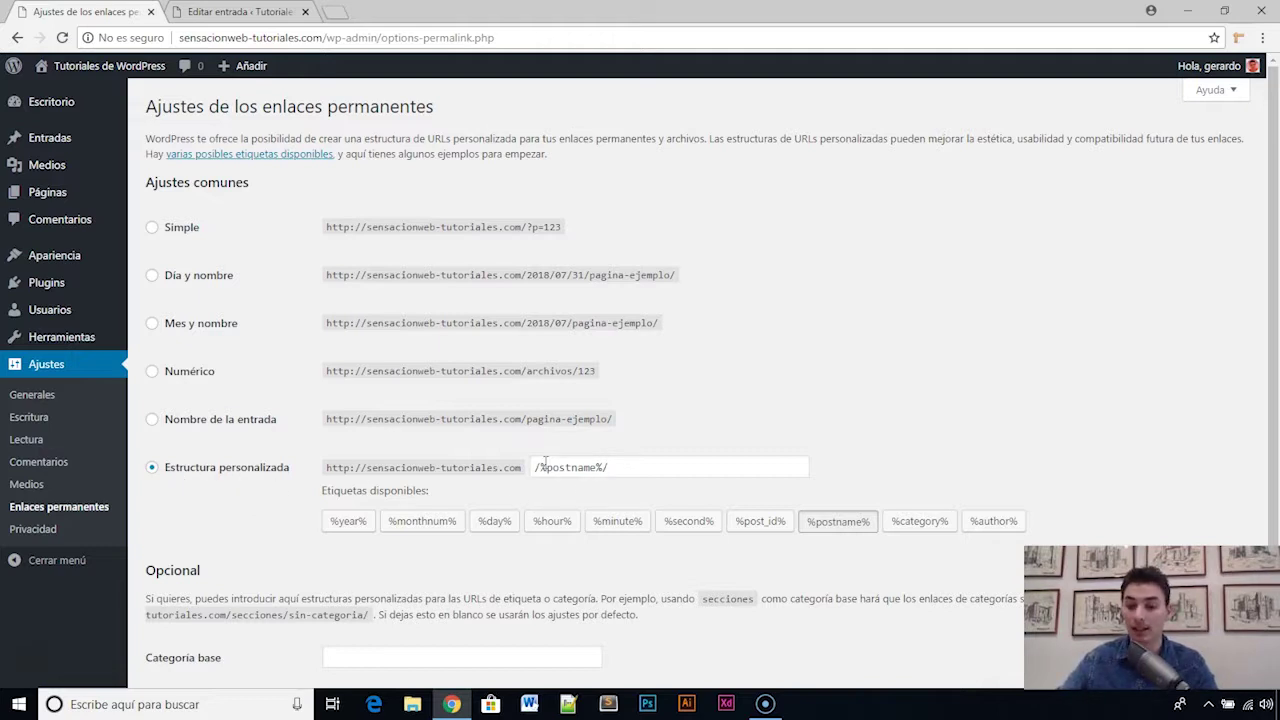
left_click_drag(636, 465, 531, 467)
left_click(610, 467)
left_click(838, 521)
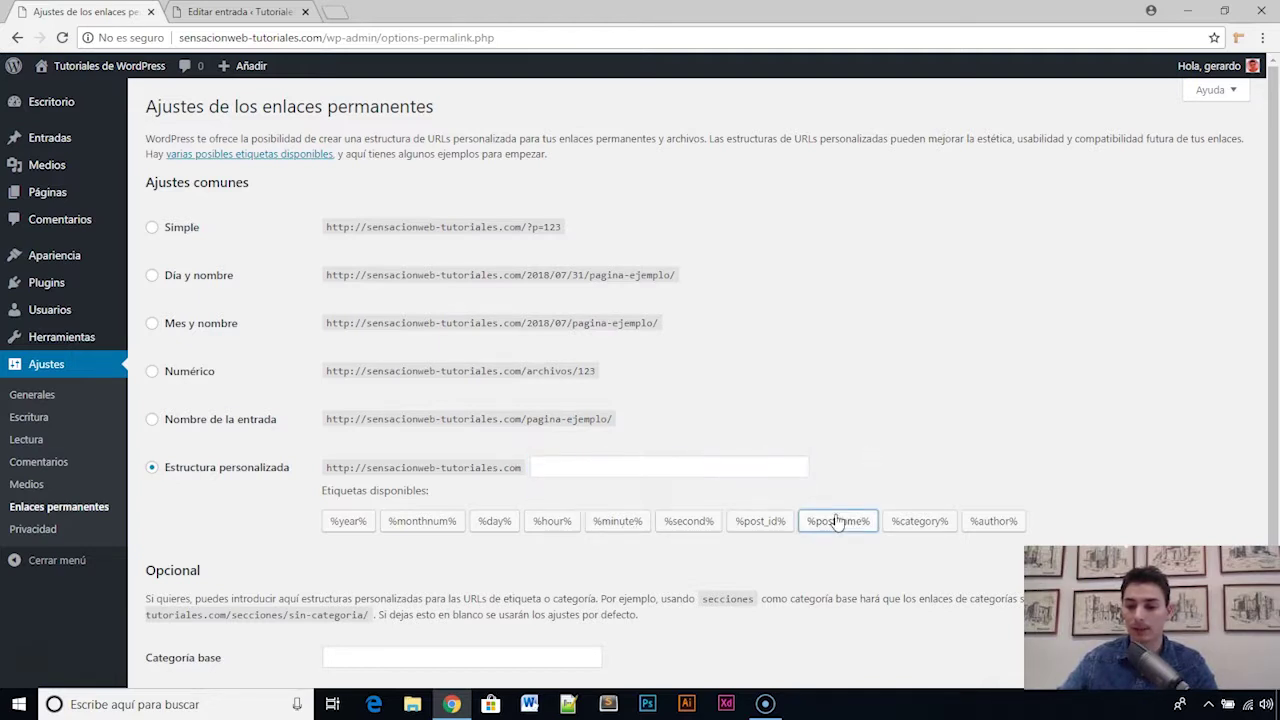
left_click(733, 545)
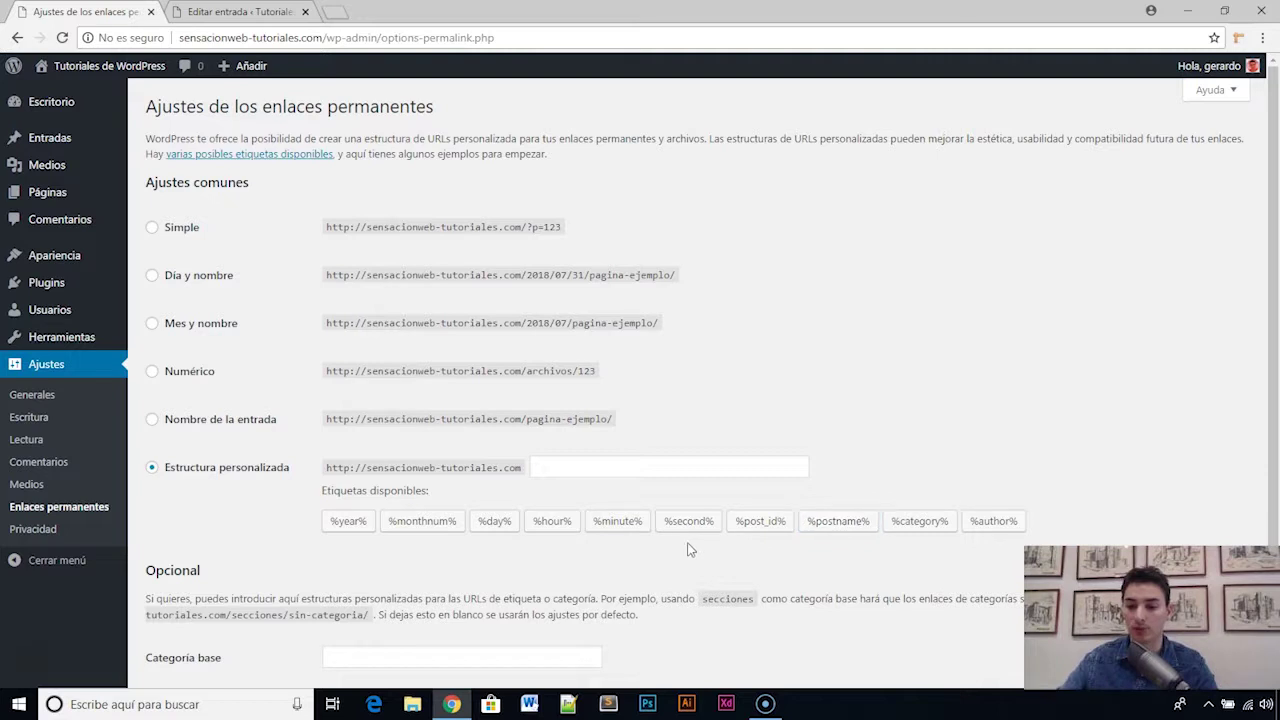
left_click(913, 533)
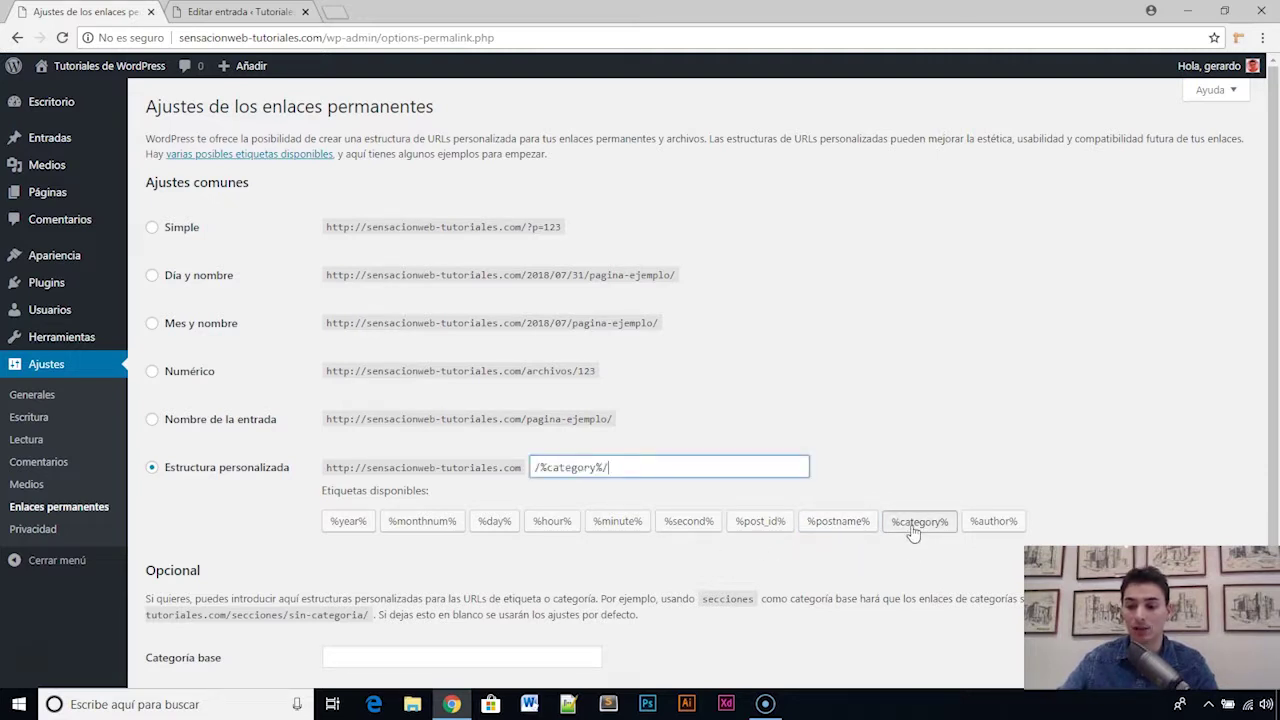
left_click(844, 530)
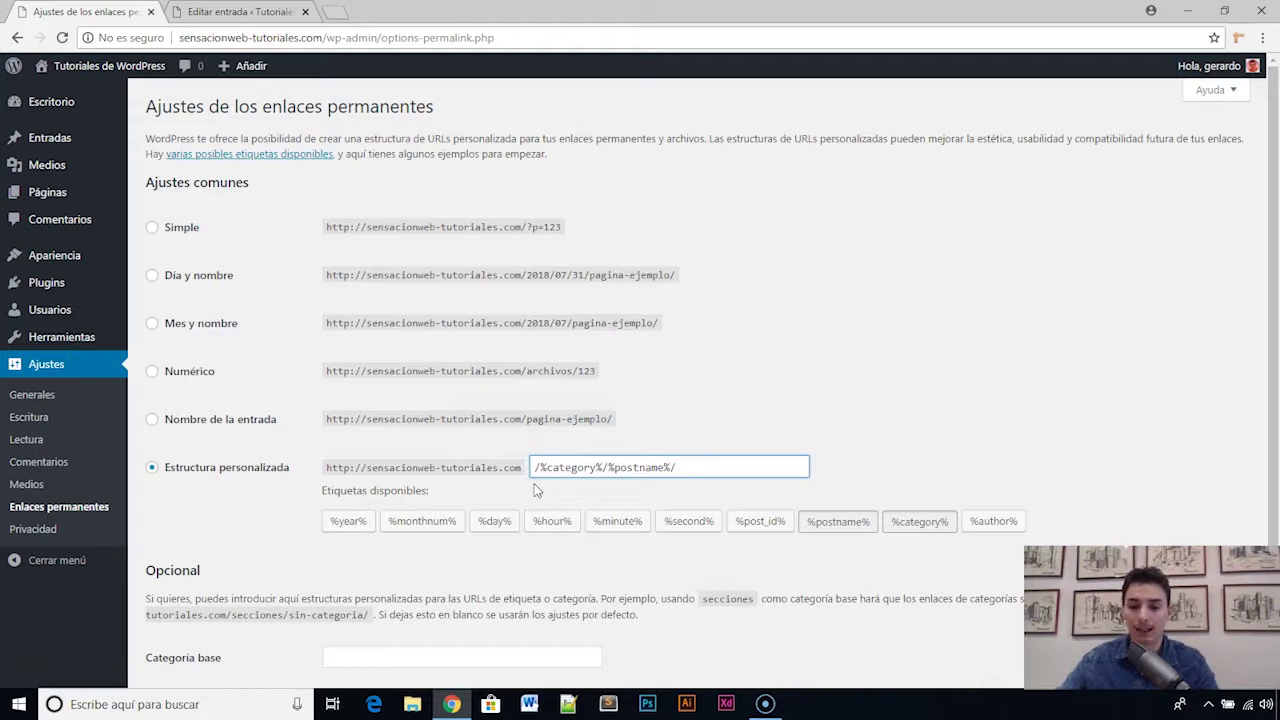
Highlight the "/%category%" part and then the whole custom structure to examine how the URL is composed
left_click_drag(533, 469, 599, 467)
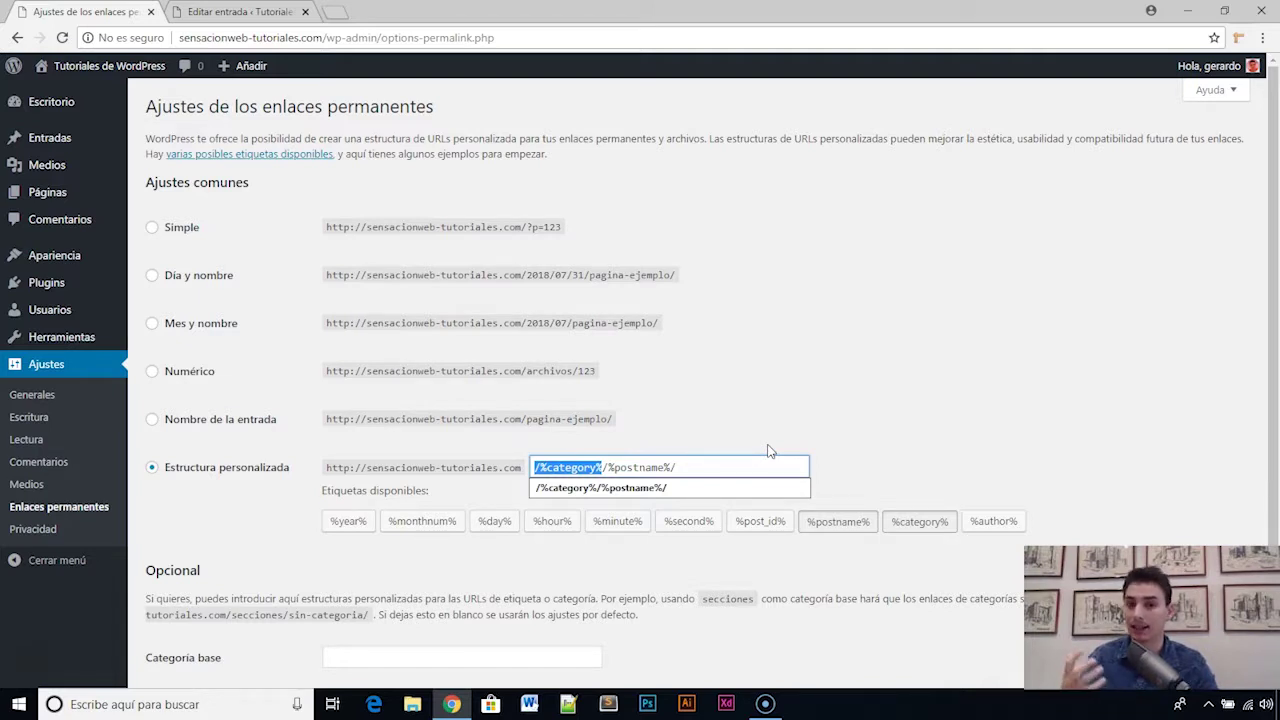
left_click(703, 469)
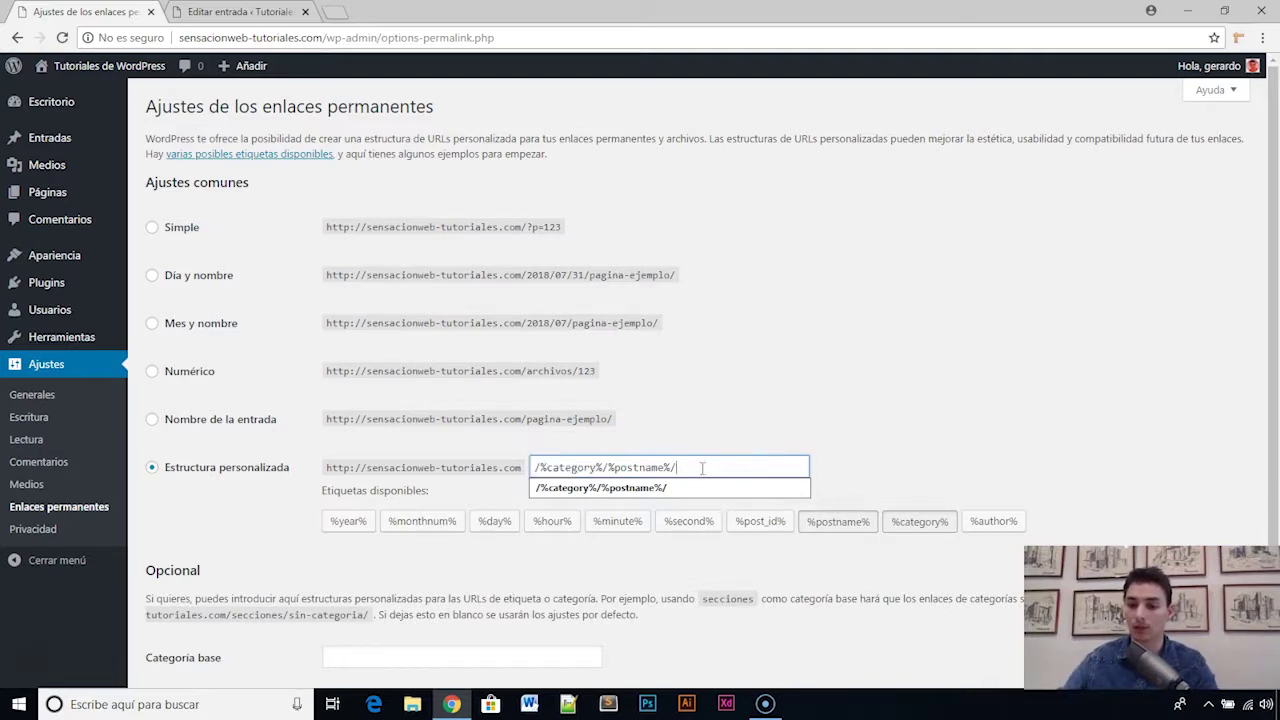
triple_click(549, 467)
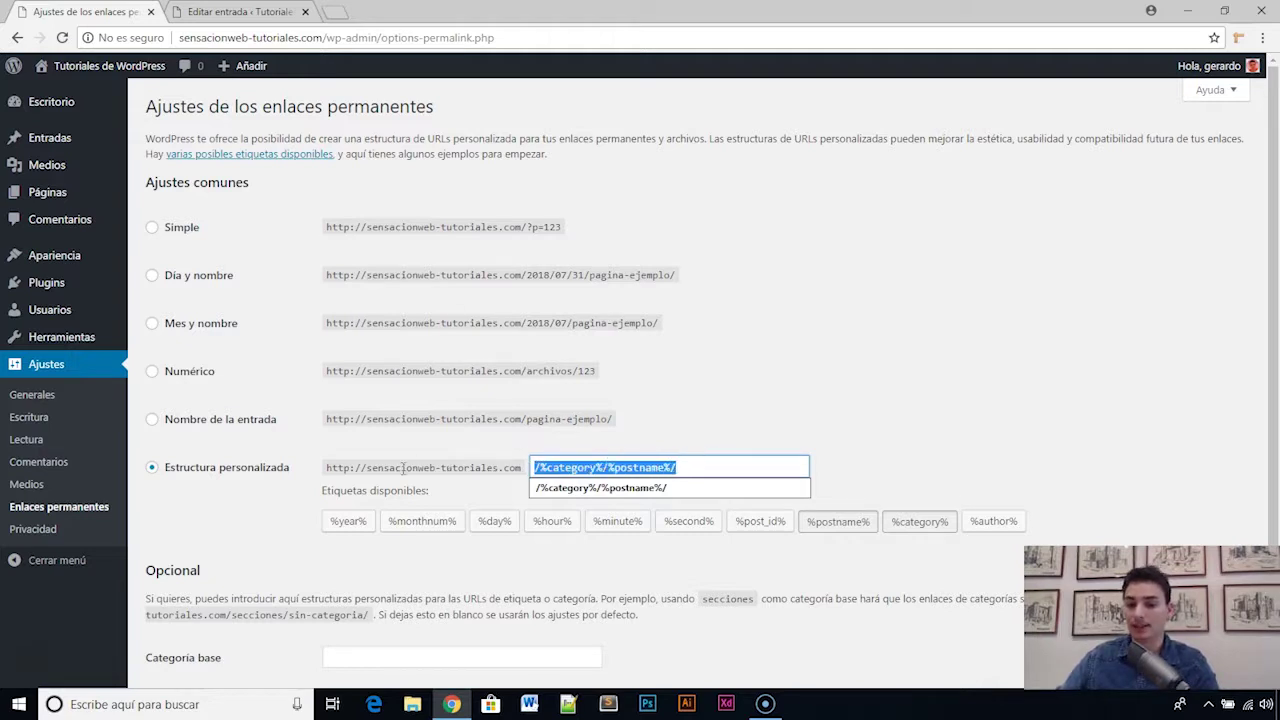
left_click(786, 400)
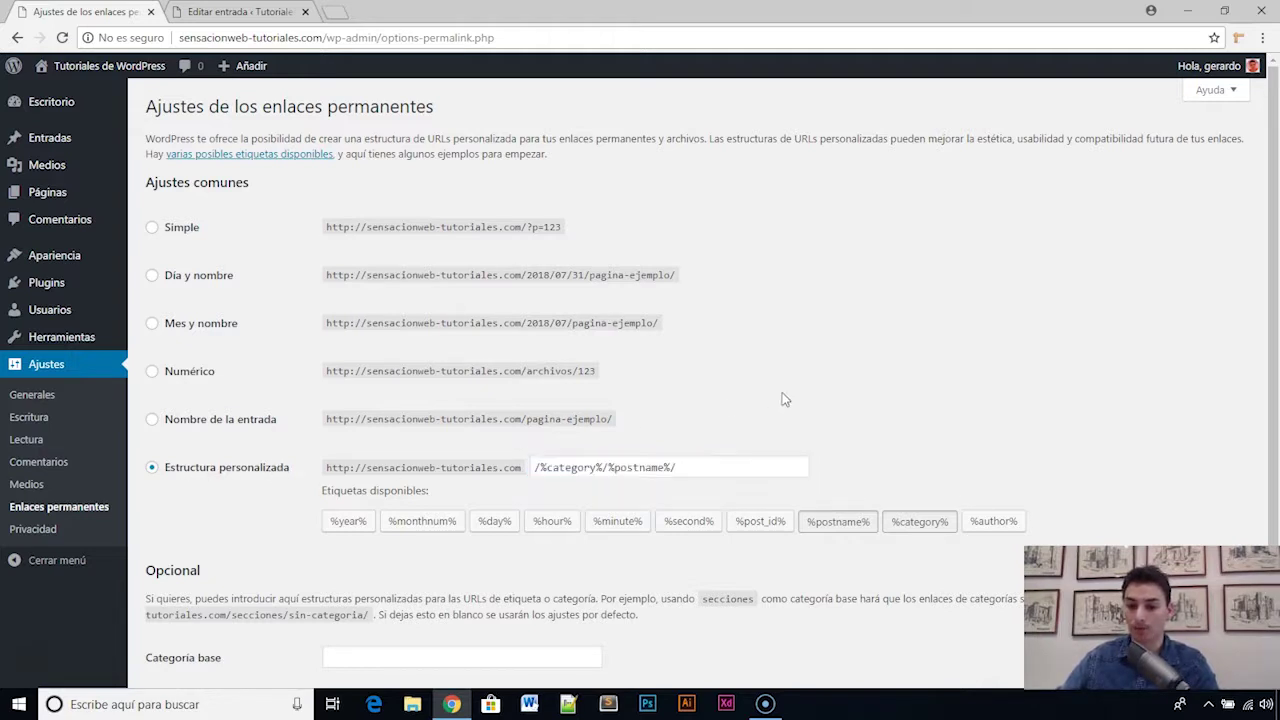
Save the permalink settings with the custom structure
scroll(740, 326, "down", 1)
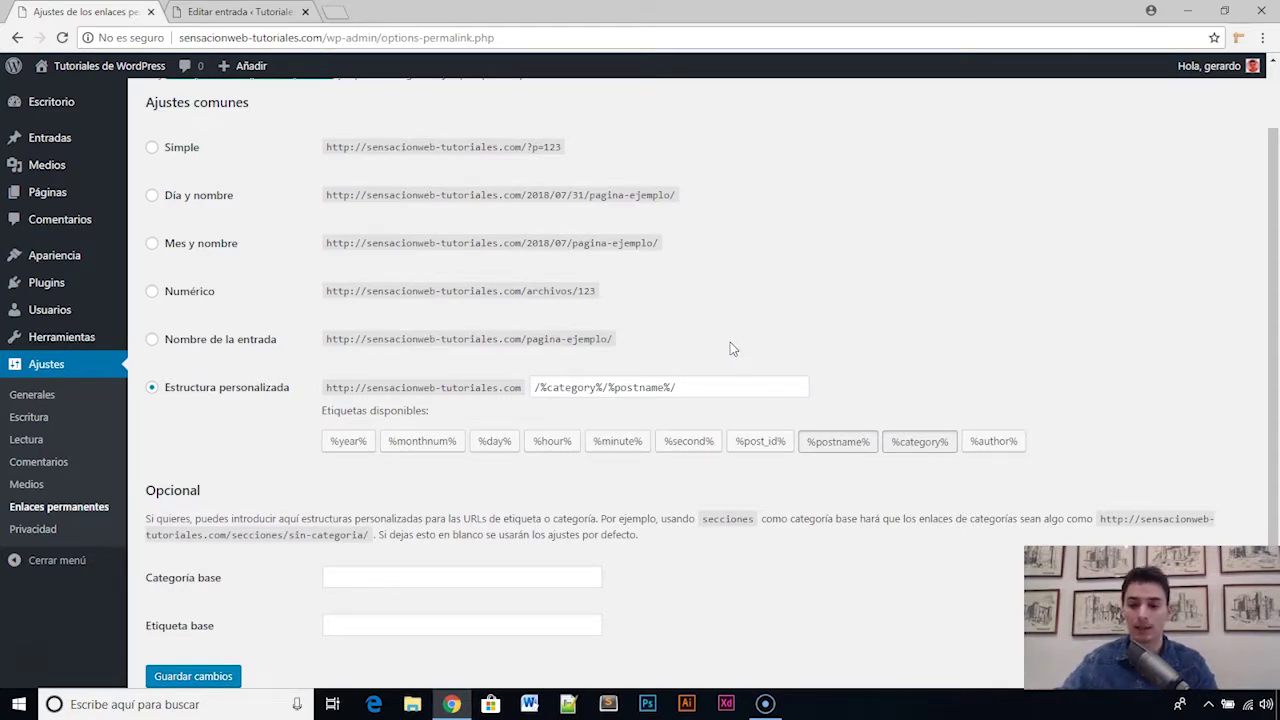
scroll(600, 360, "down", 1)
left_click(192, 605)
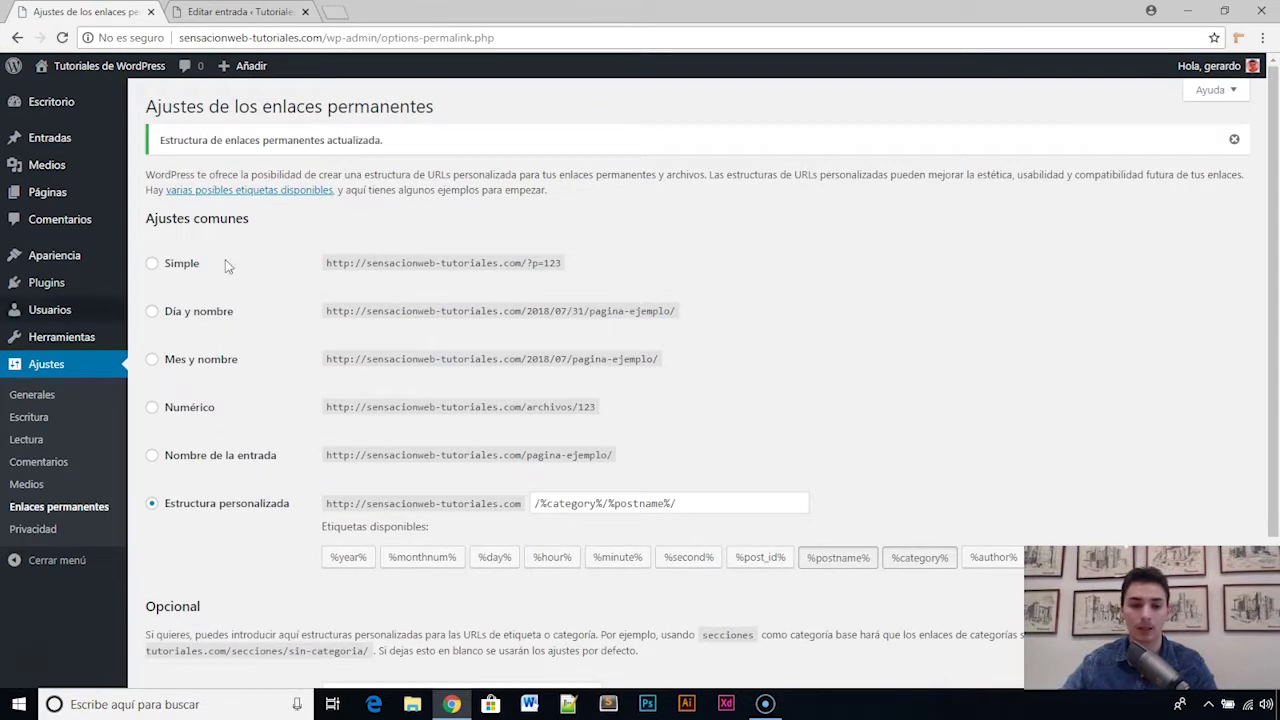
Switch to the Entrada 5 edit page, reload it to check its permalink, and highlight the post title
mouse_move(76, 148)
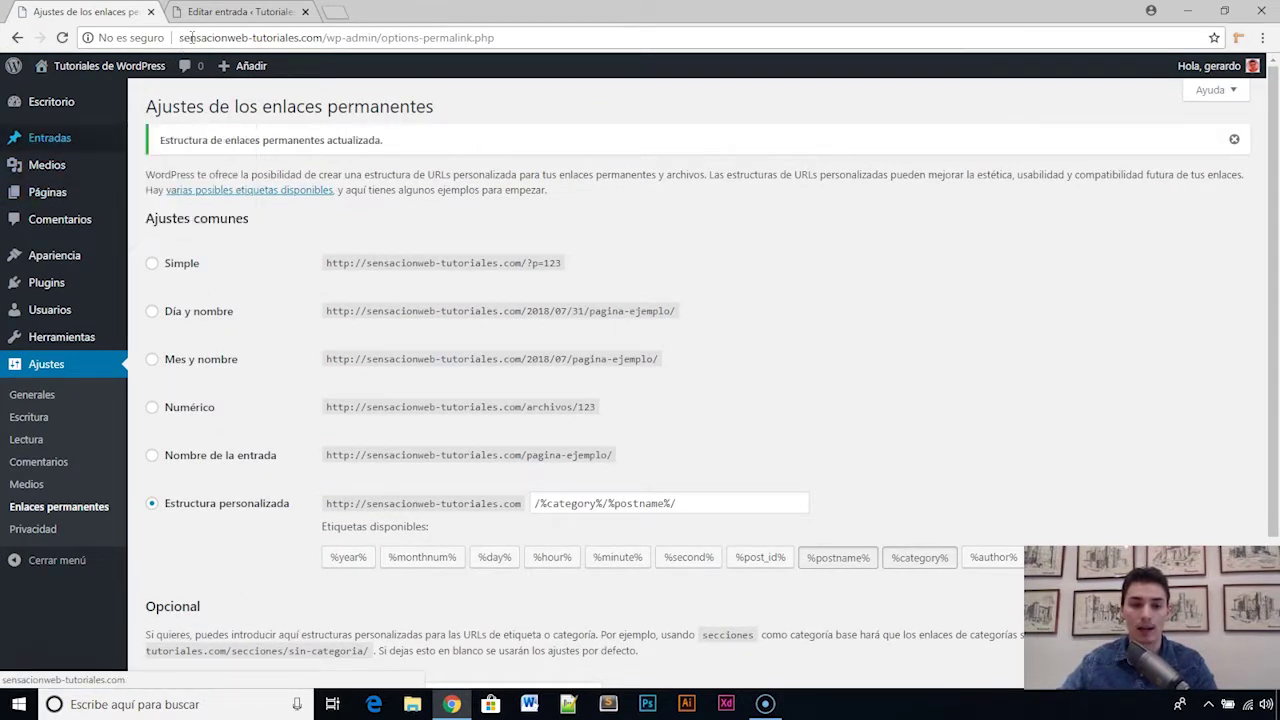
left_click(240, 12)
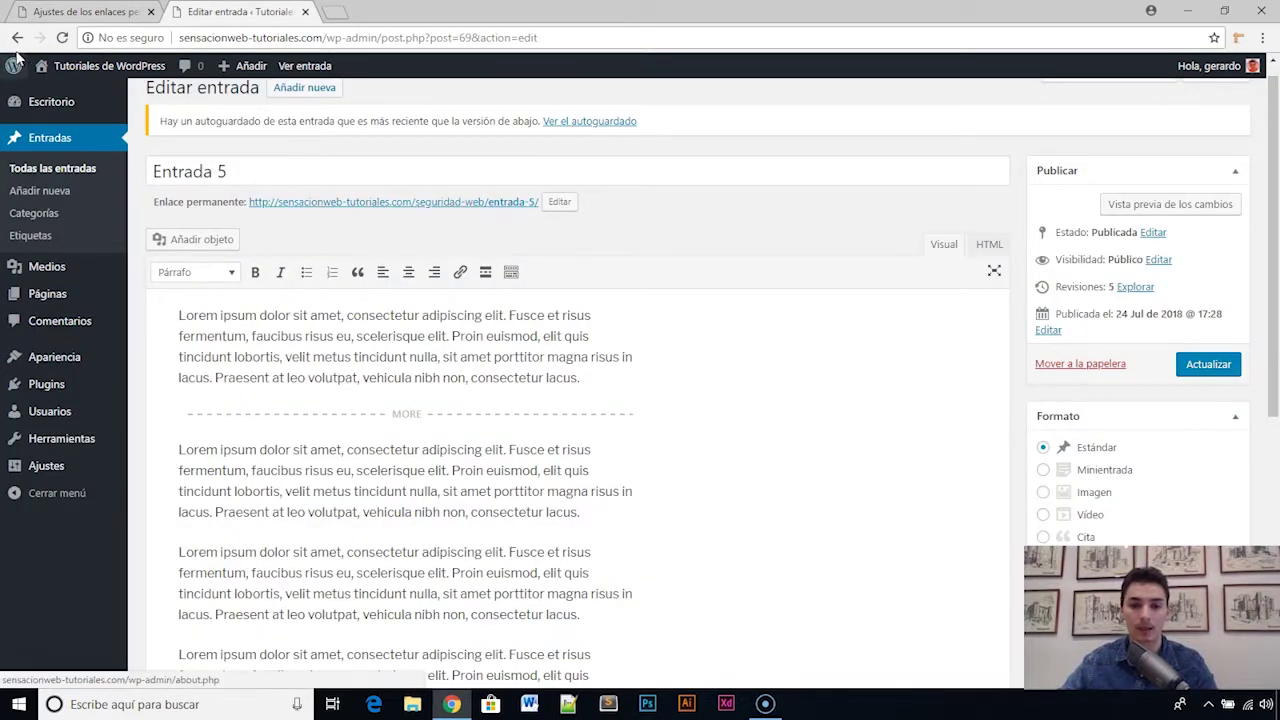
left_click(62, 37)
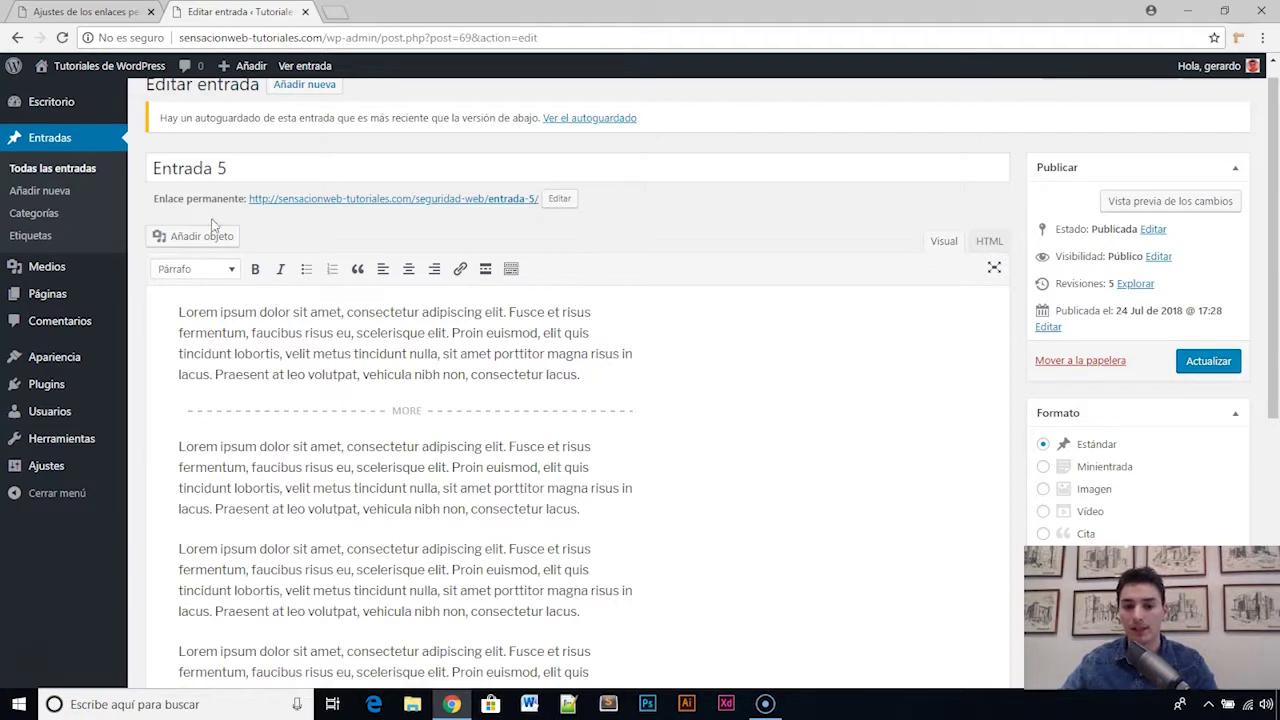
left_click_drag(155, 168, 232, 166)
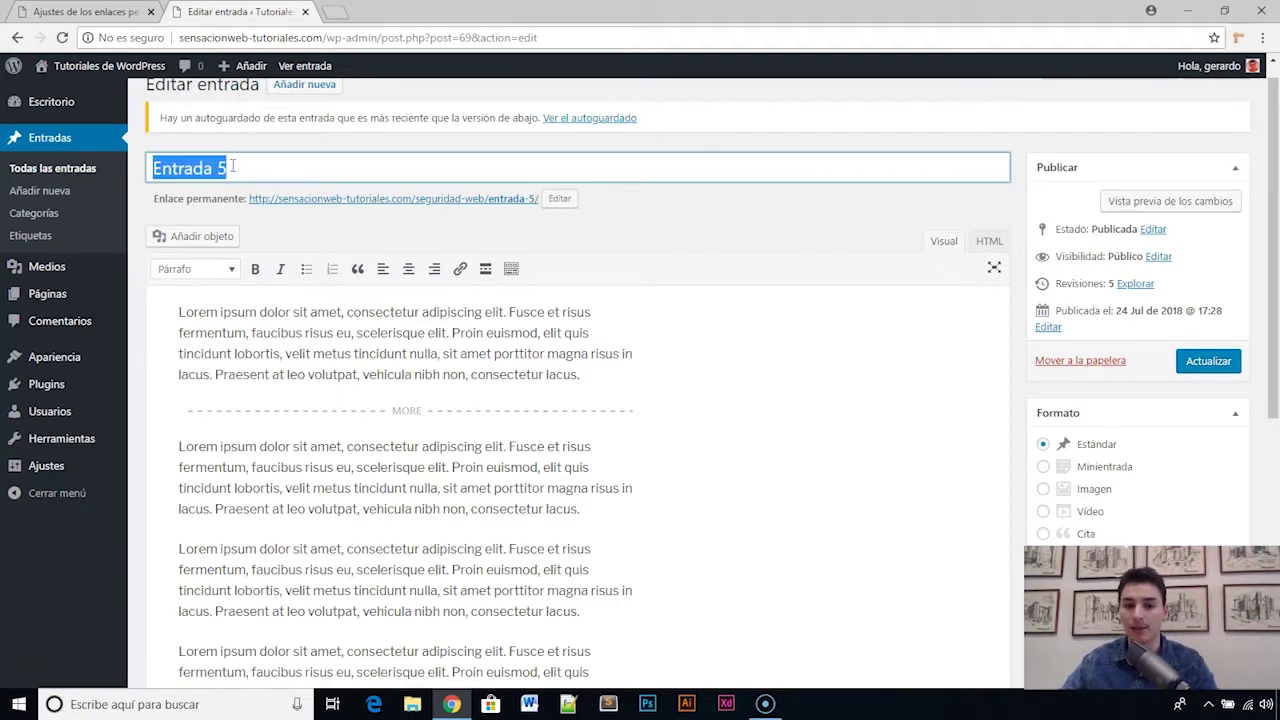
Tick the Email Marketing and Optimización Web categories for Entrada 5 as an example, and untick both again
scroll(707, 382, "down", 5)
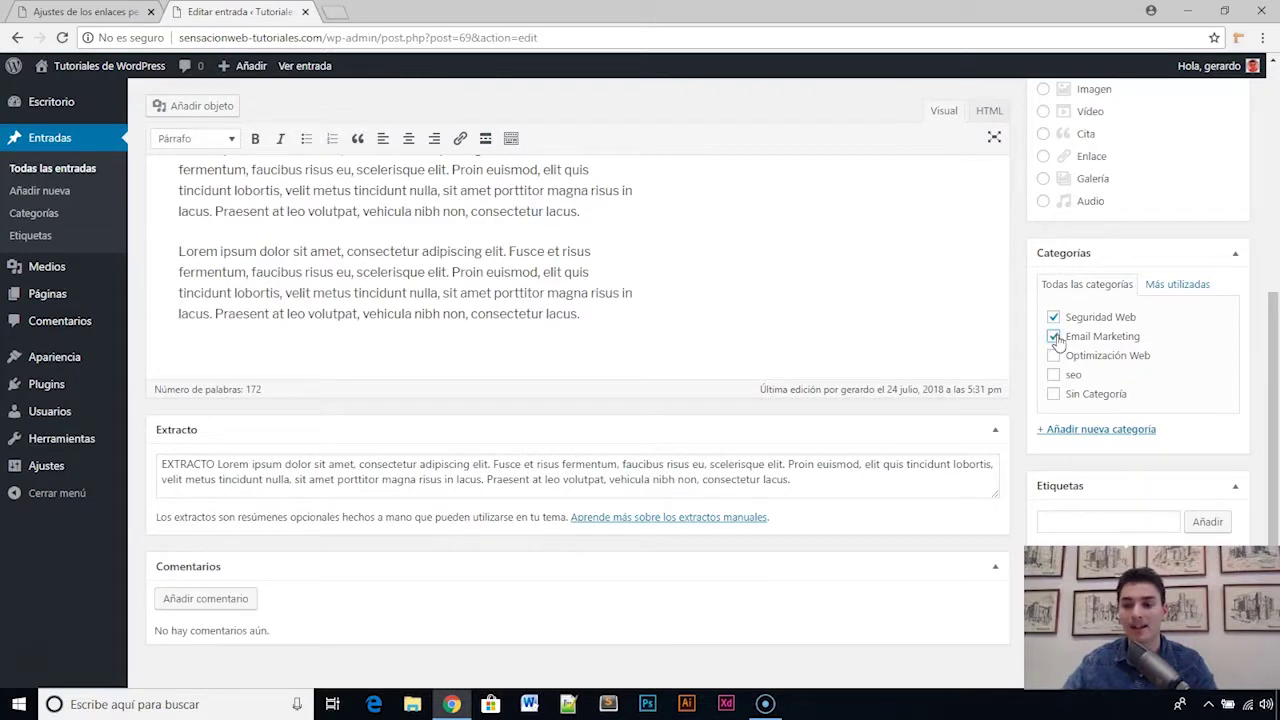
left_click(1055, 357)
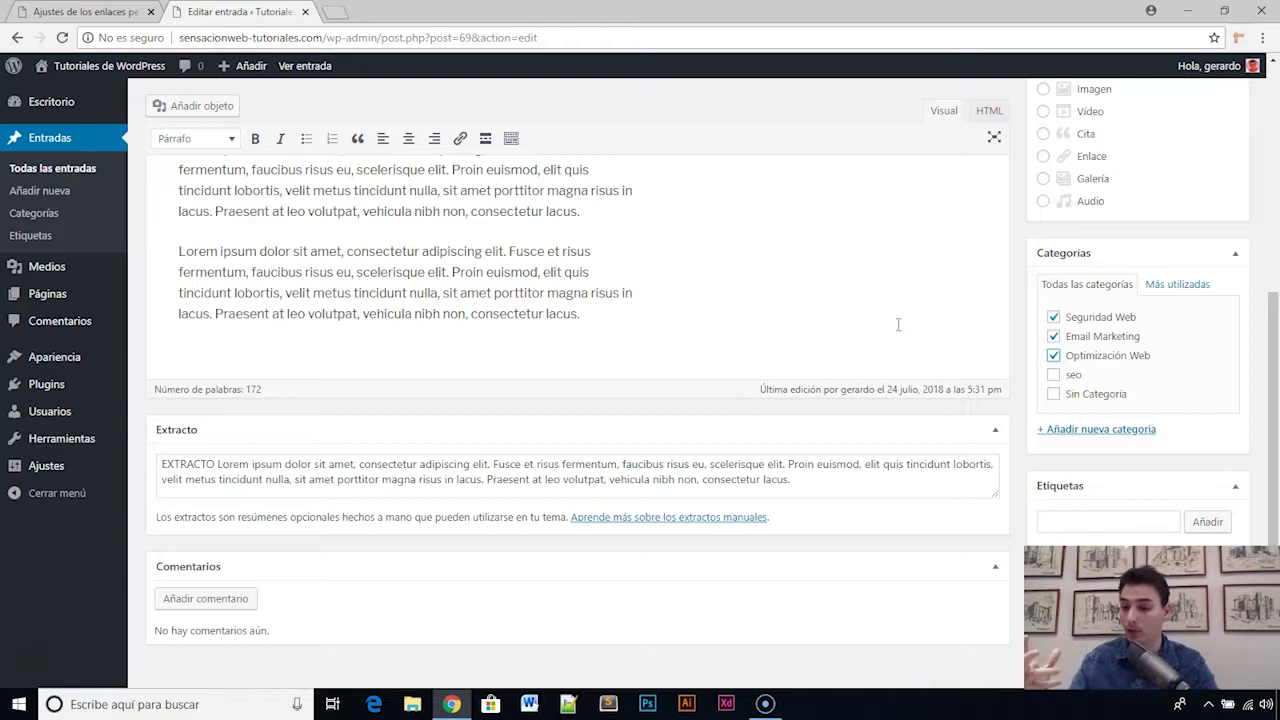
left_click(1054, 355)
left_click(1054, 338)
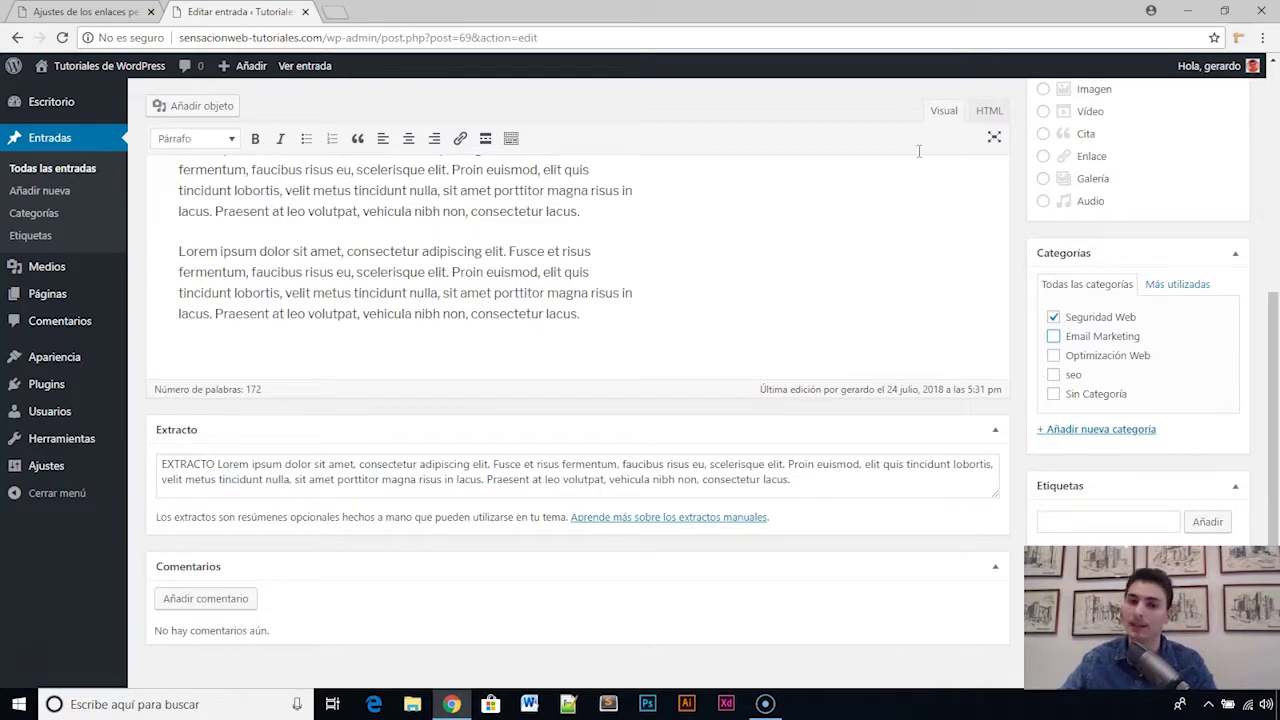
Tick the Email Marketing, Optimización Web, seo and Sin Categoría categories in addition to Seguridad Web for Entrada 5
scroll(1200, 352, "down", 1)
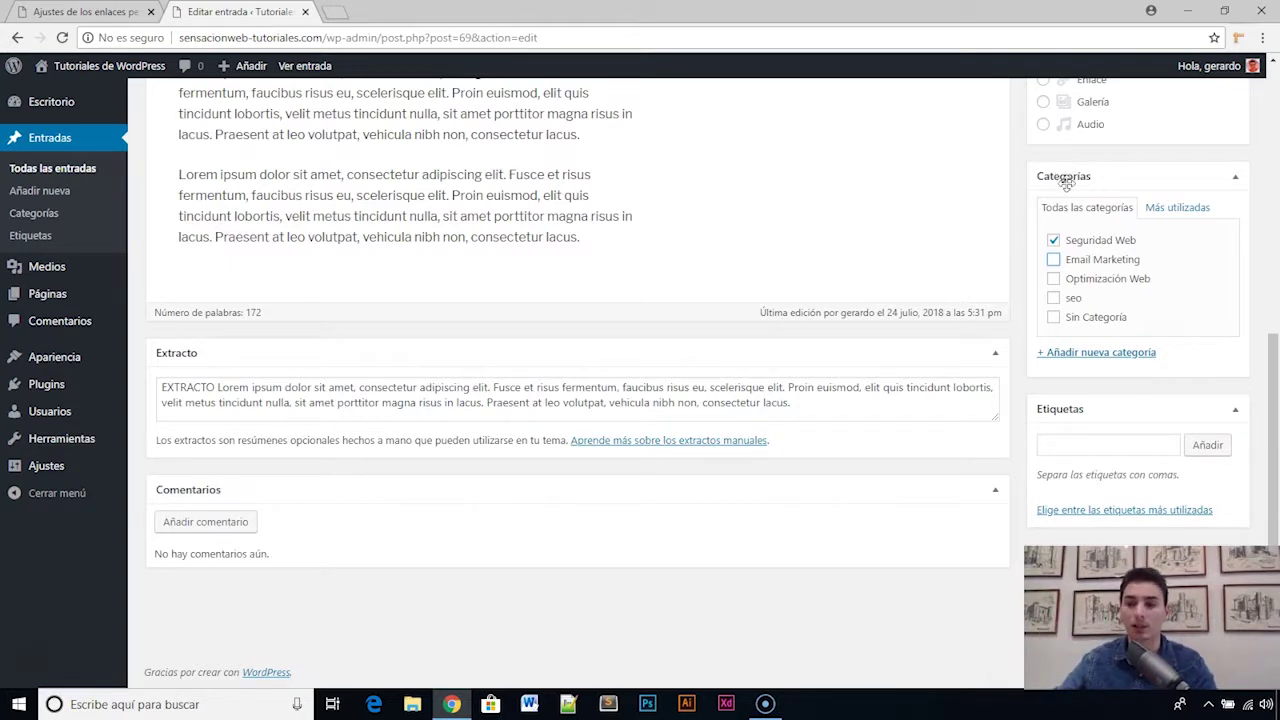
scroll(1077, 285, "up", 1)
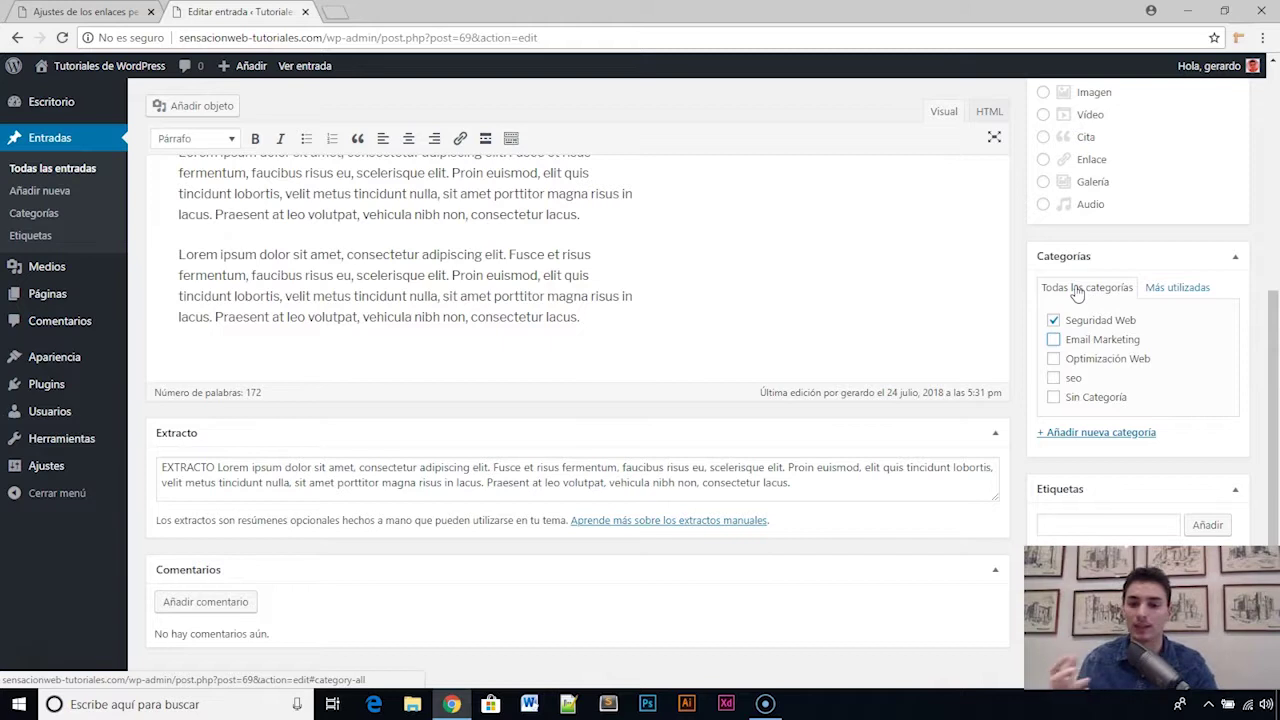
scroll(686, 280, "up", 5)
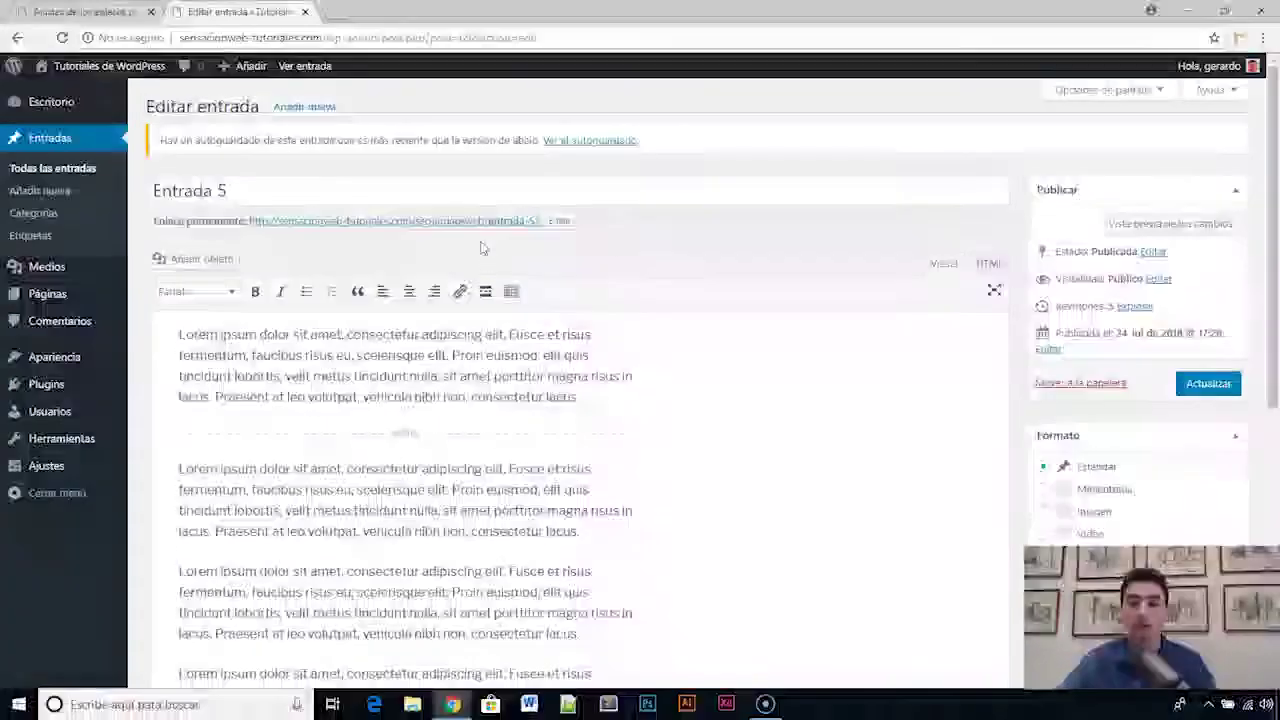
scroll(1131, 467, "down", 3)
scroll(1131, 467, "down", 2)
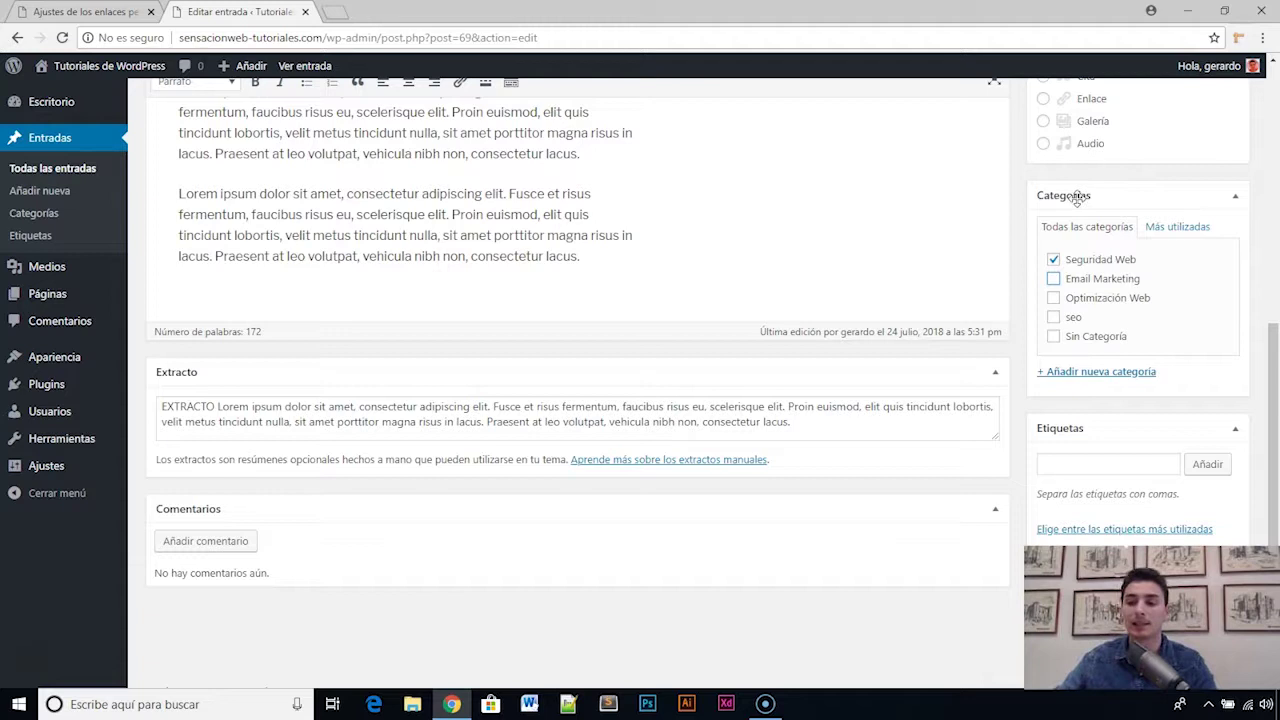
left_click(1055, 281)
left_click(1055, 299)
left_click(1055, 318)
left_click(1055, 337)
scroll(1057, 345, "up", 1)
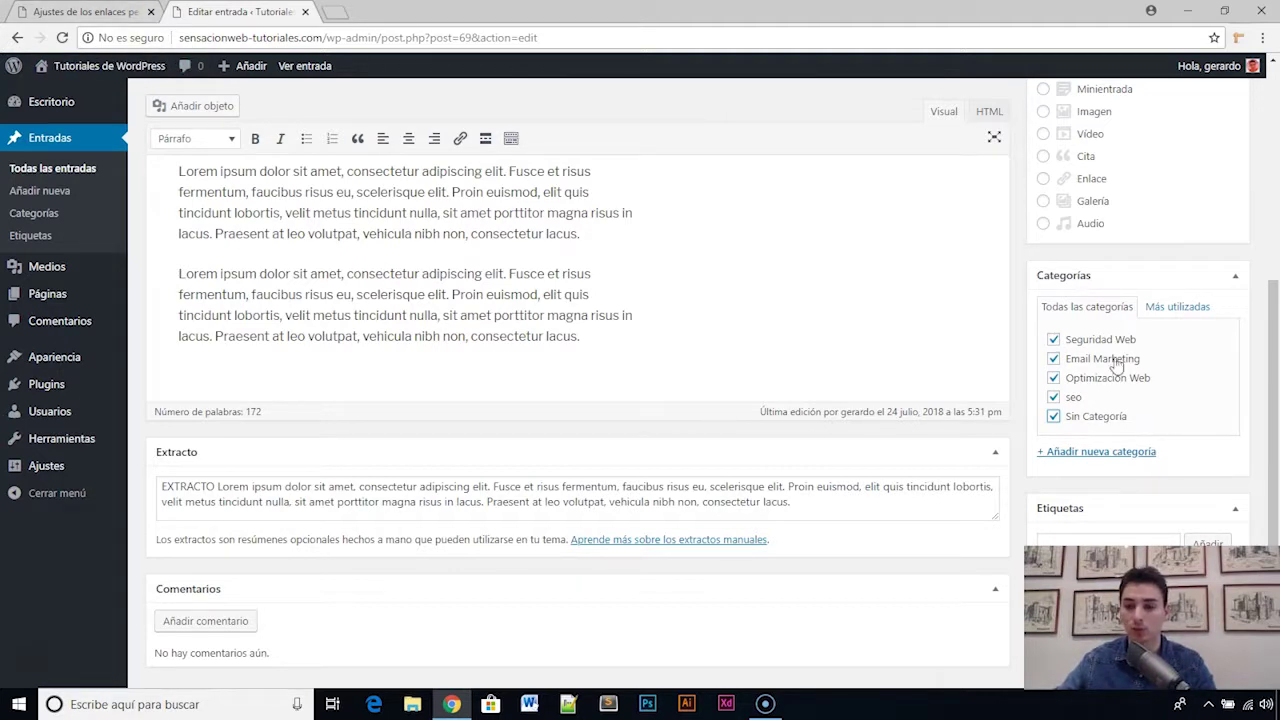
Untick Sin Categoría, seo, Optimización Web and Email Marketing, leaving only Seguridad Web assigned to Entrada 5
left_click(1054, 418)
left_click(1053, 397)
left_click(1053, 378)
left_click(1053, 358)
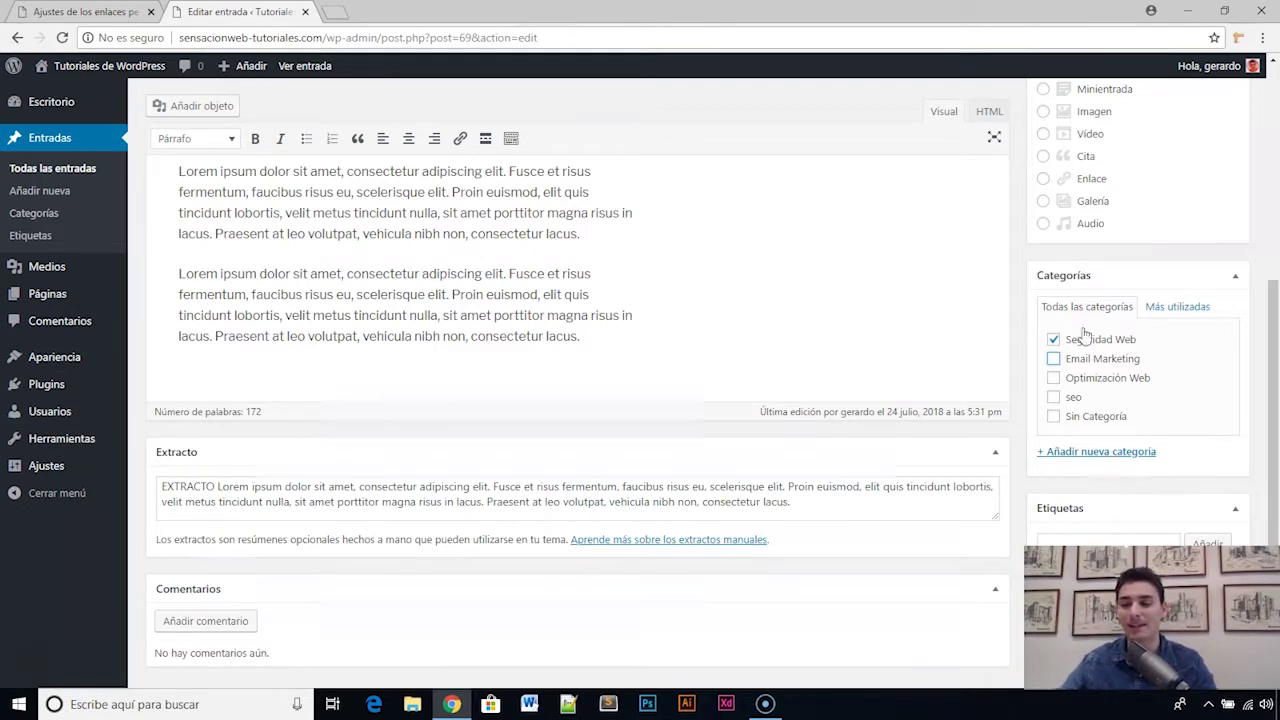
Return to the permalink settings page and view the optional category and tag base fields below the custom structure
scroll(1000, 375, "up", 3)
scroll(837, 366, "down", 2)
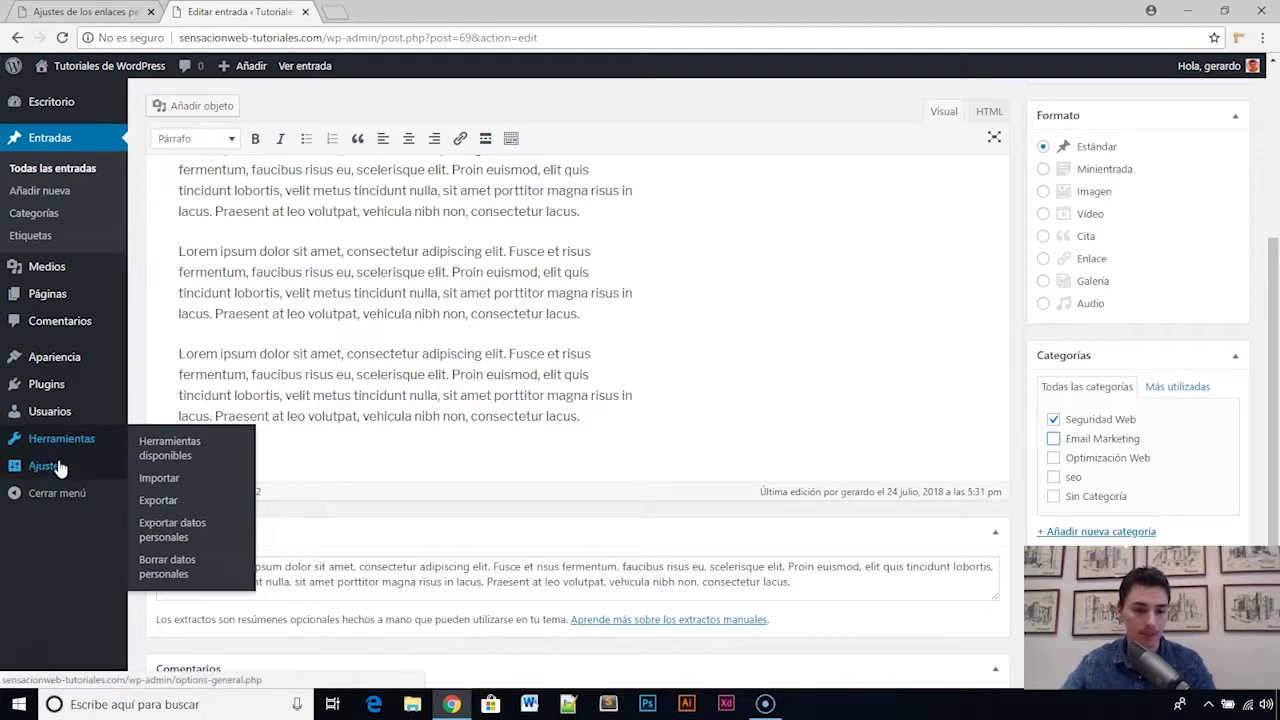
left_click(90, 12)
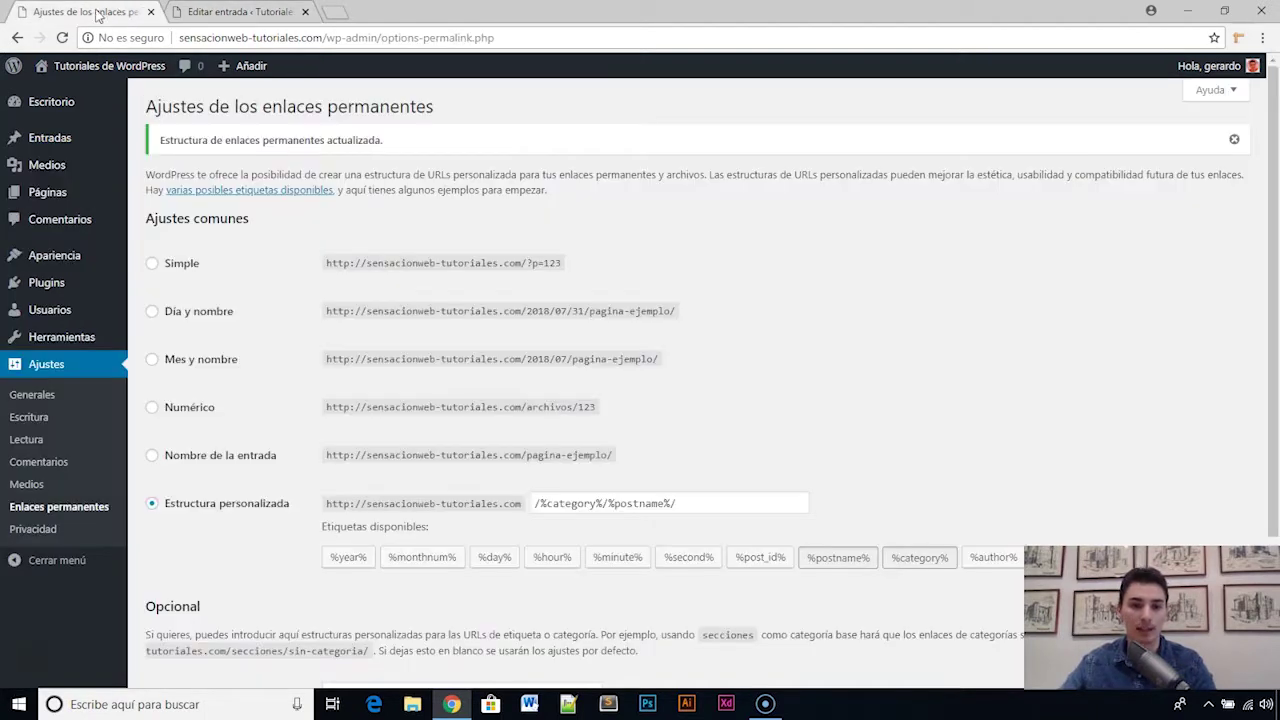
scroll(485, 337, "down", 2)
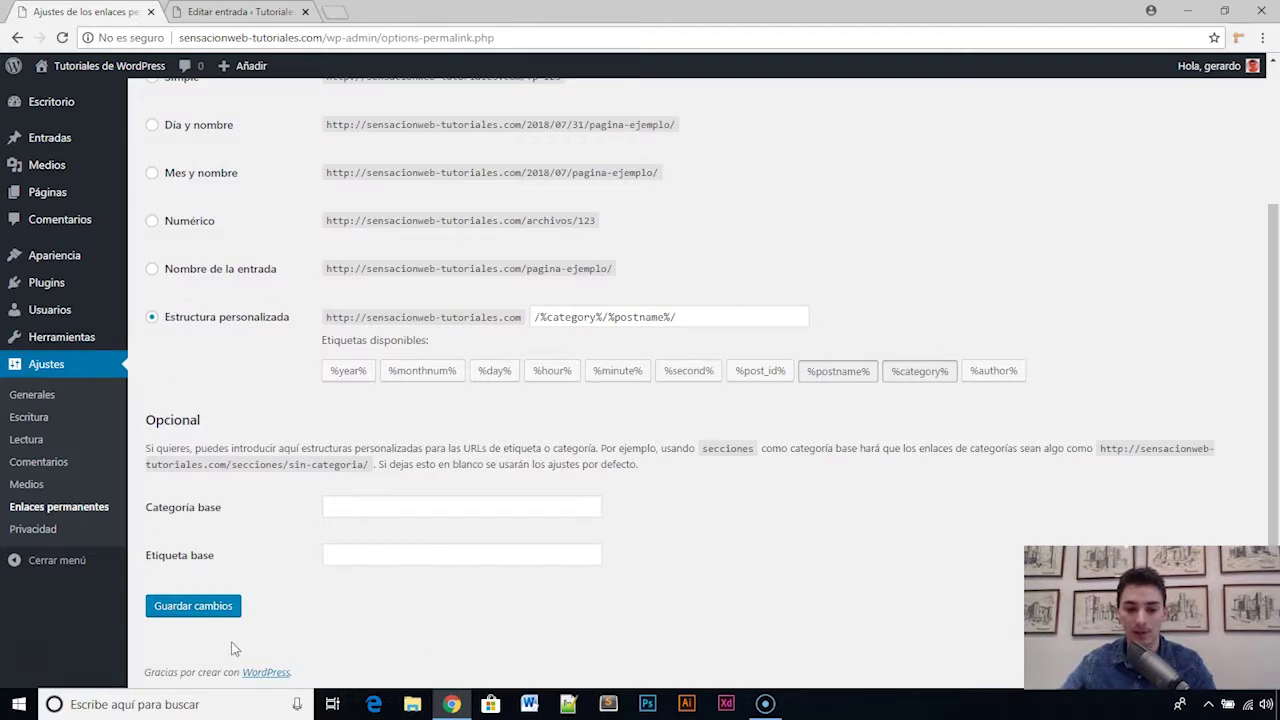
Save the permalink settings with the optional category base and tag base left blank
left_click(200, 612)
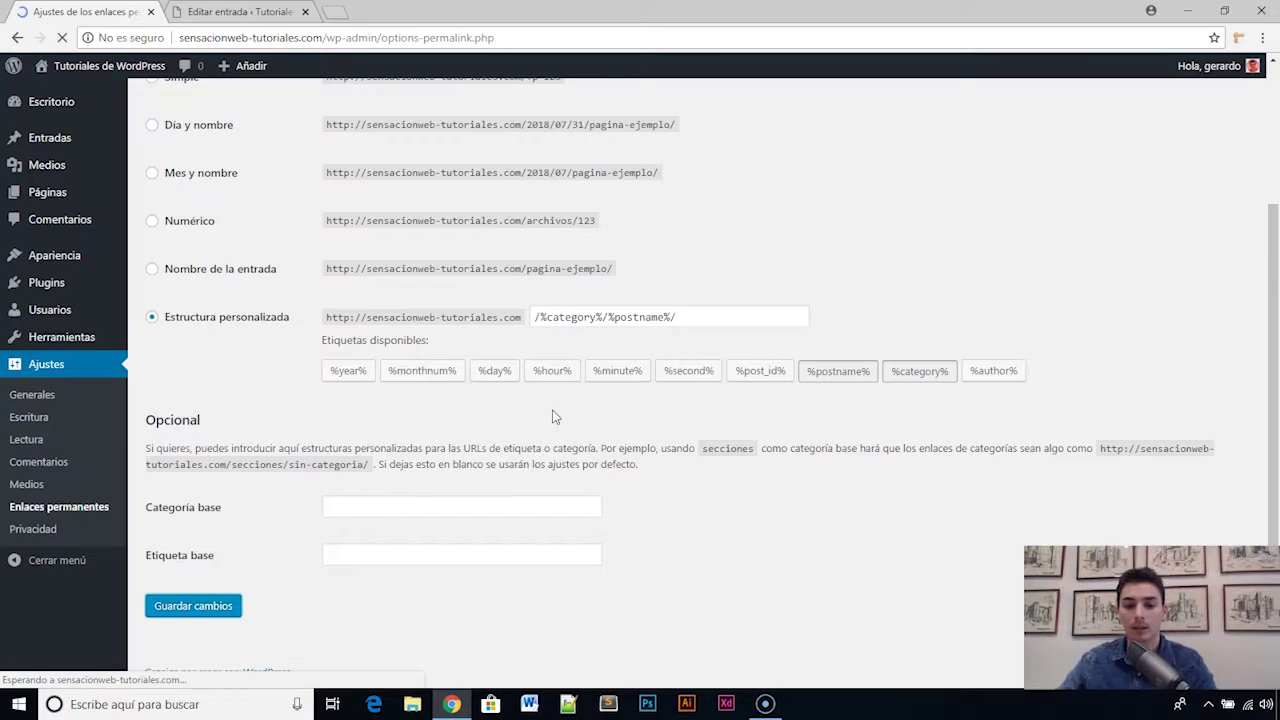
scroll(540, 408, "down", 2)
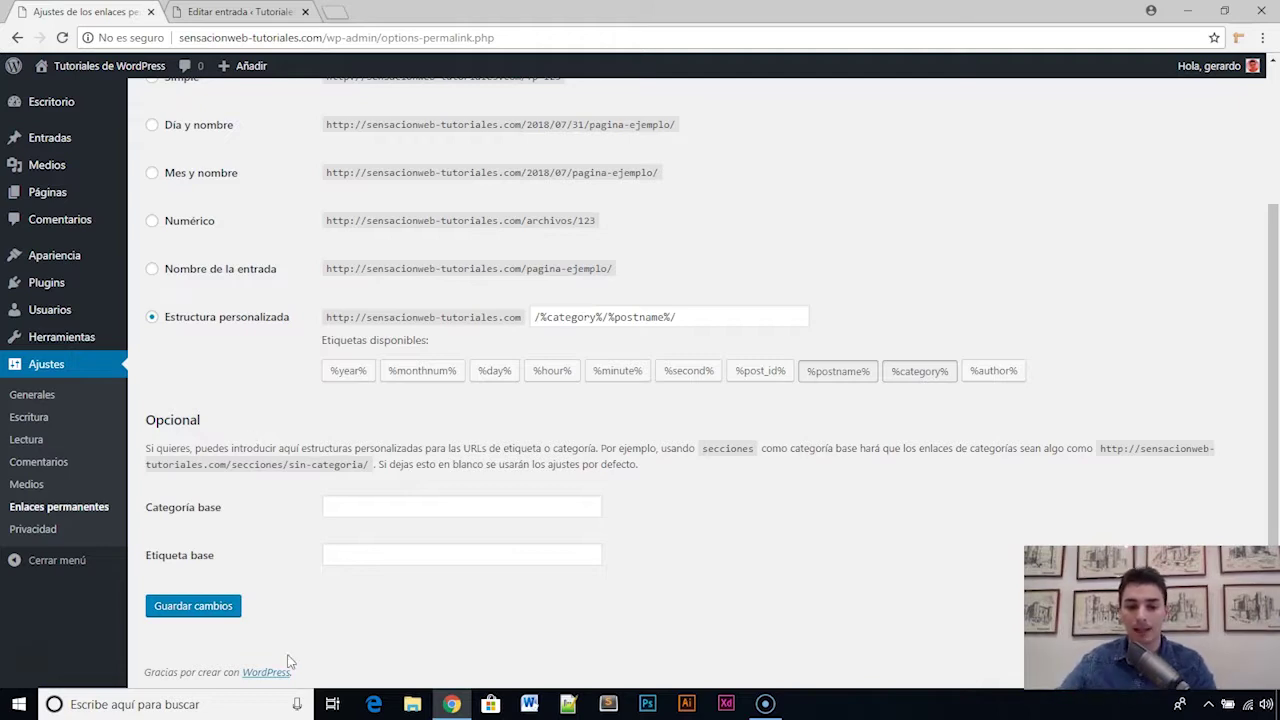
left_click(342, 509)
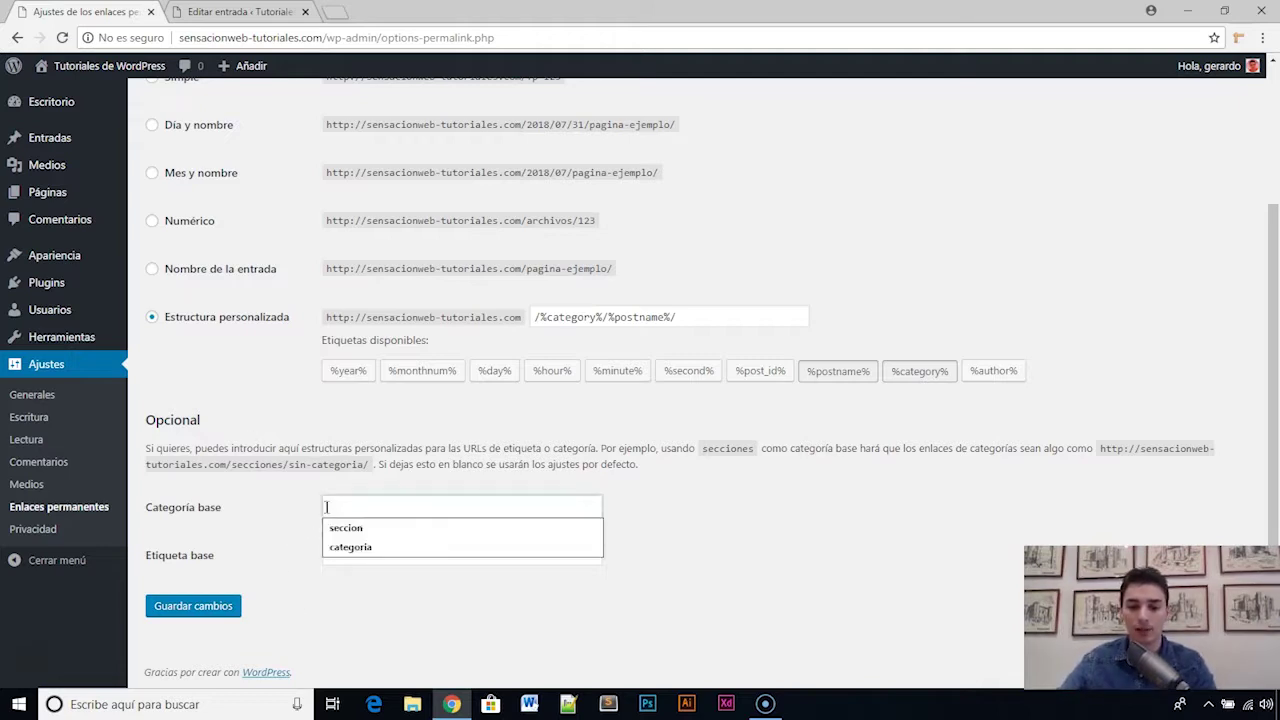
left_click(278, 553)
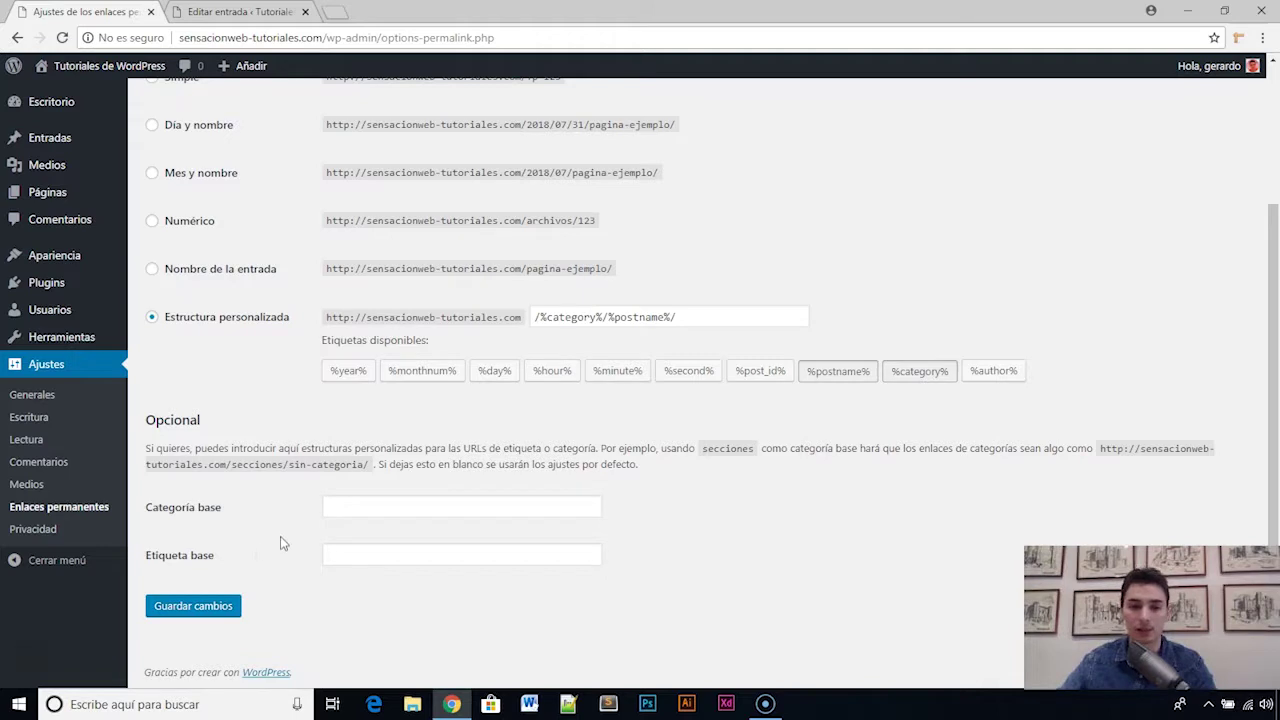
Open the published Entrada 5 through its permalink and examine the seguridad-web/entrada-5 part of its address
scroll(280, 543, "up", 1)
left_click(240, 11)
scroll(490, 215, "up", 2)
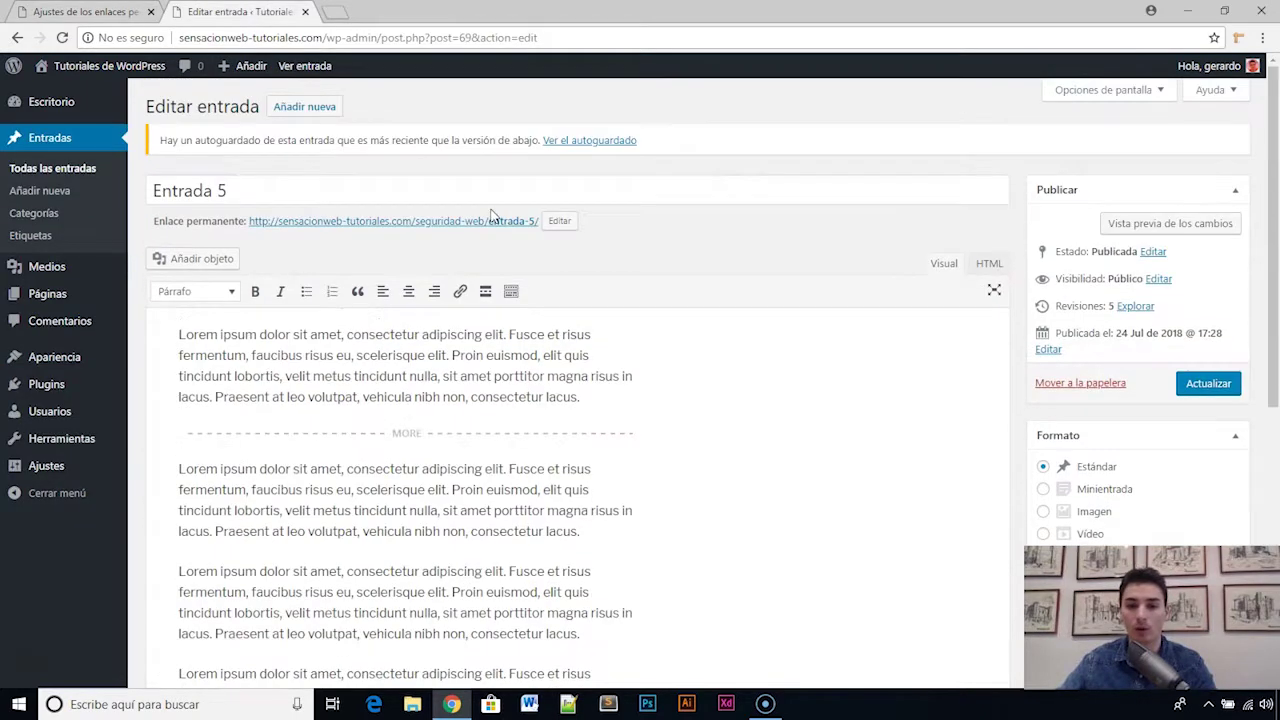
left_click(478, 223)
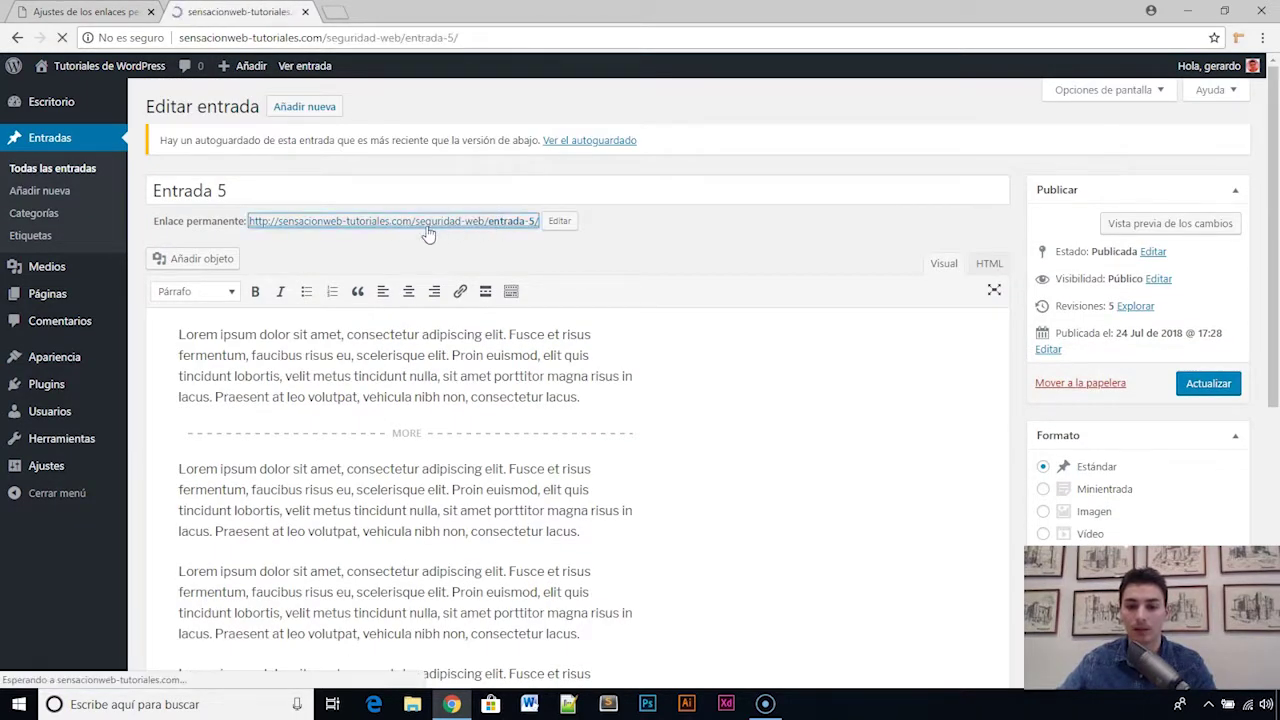
left_click_drag(327, 37, 463, 37)
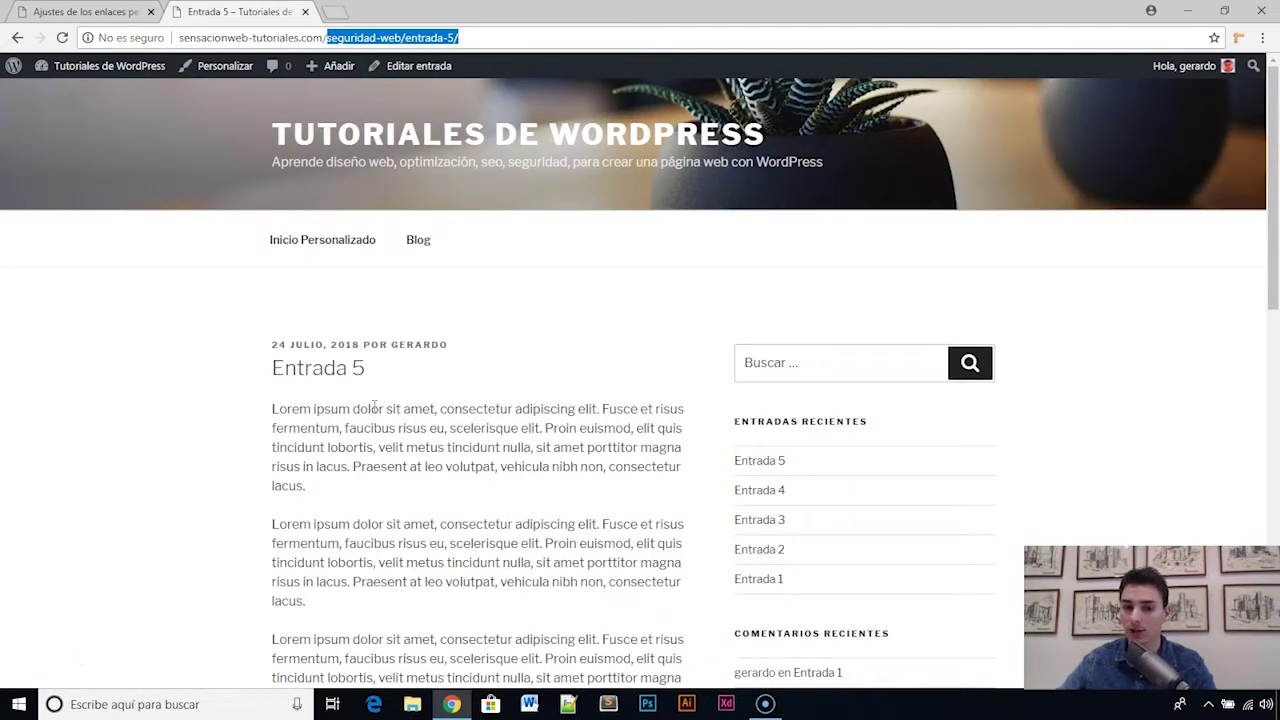
left_click(355, 36)
left_click_drag(401, 37, 170, 42)
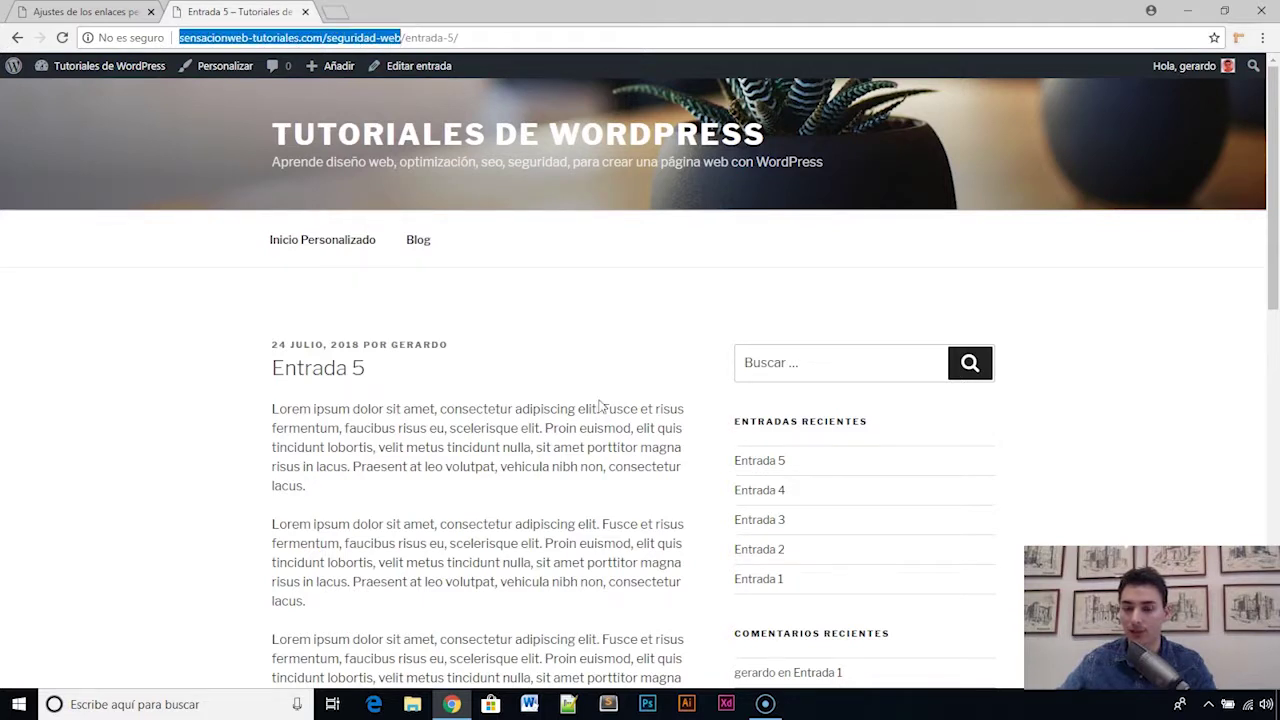
Open the Seguridad Web category archive from the post's category list and examine the category segment in its address
scroll(605, 406, "down", 6)
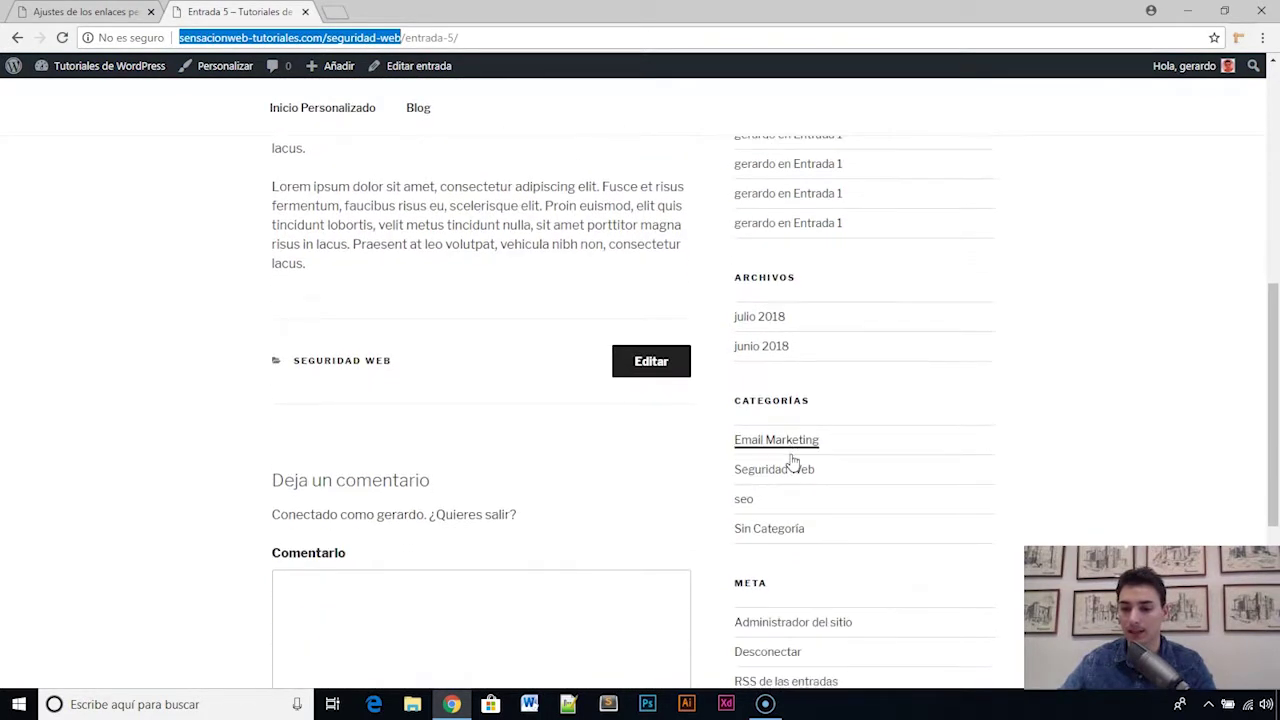
scroll(793, 460, "down", 1)
left_click(753, 322)
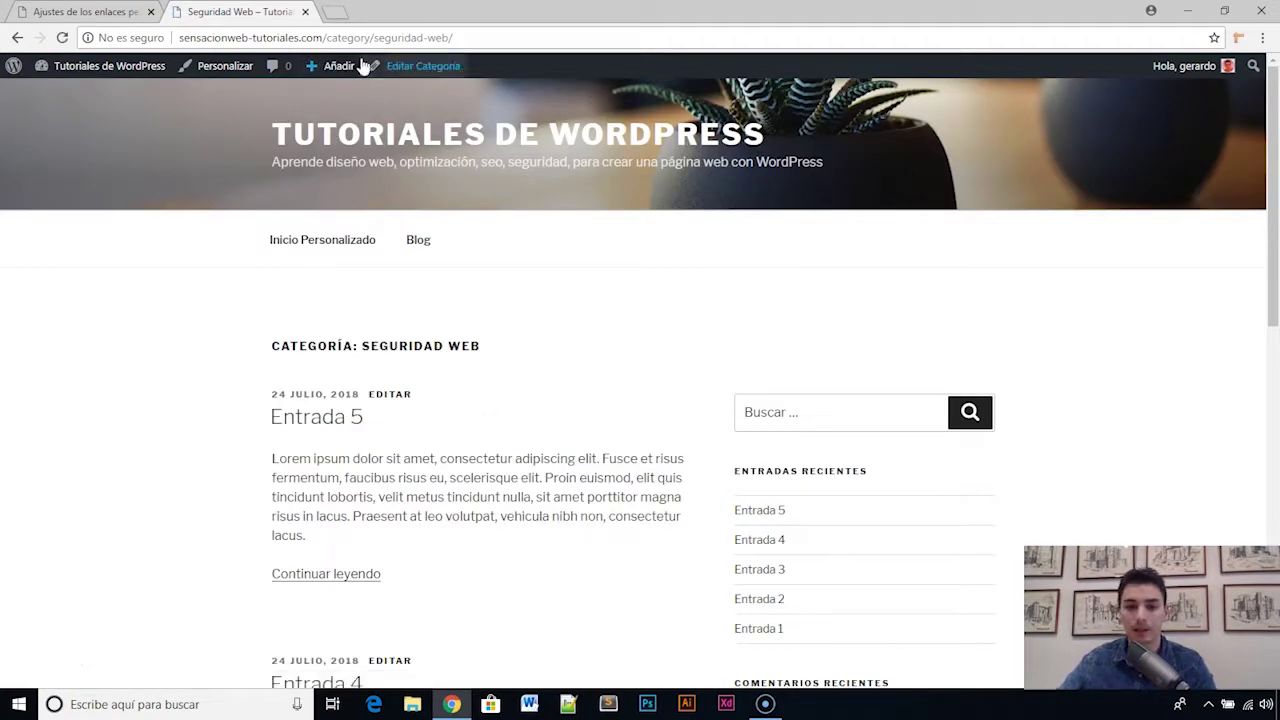
left_click_drag(326, 37, 444, 37)
left_click_drag(329, 37, 380, 37)
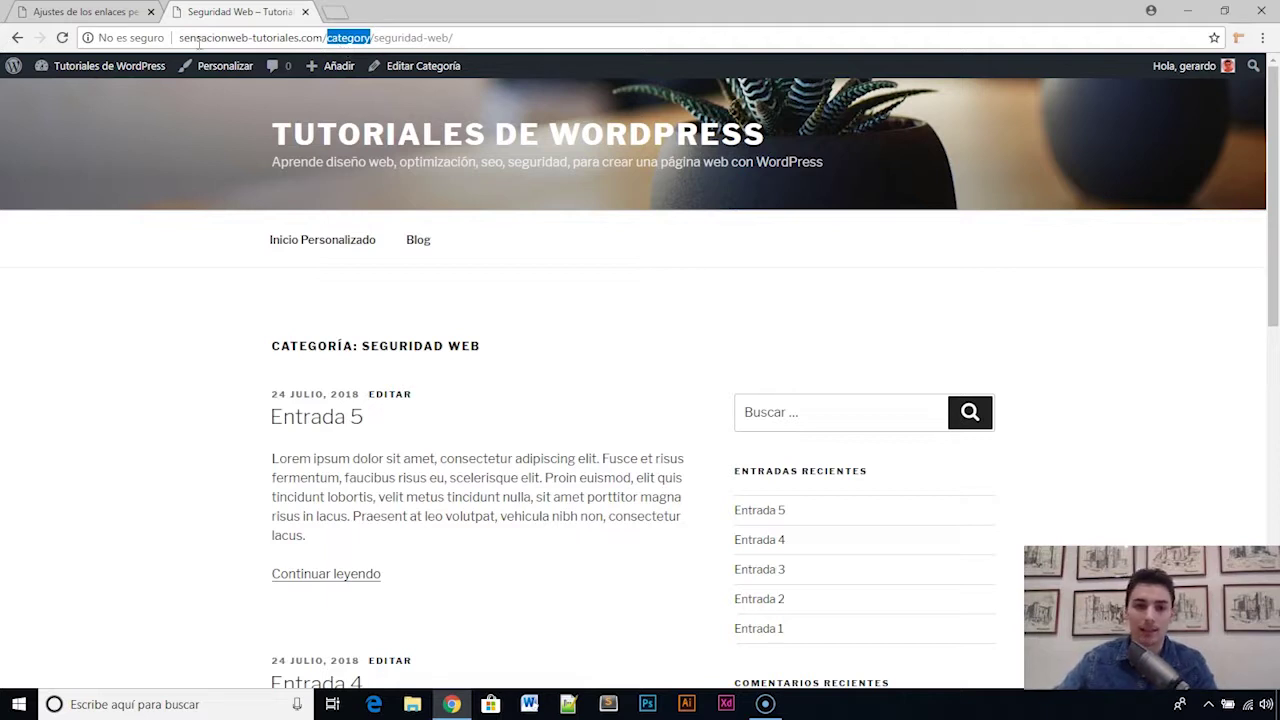
left_click_drag(185, 38, 449, 37)
left_click_drag(328, 38, 372, 38)
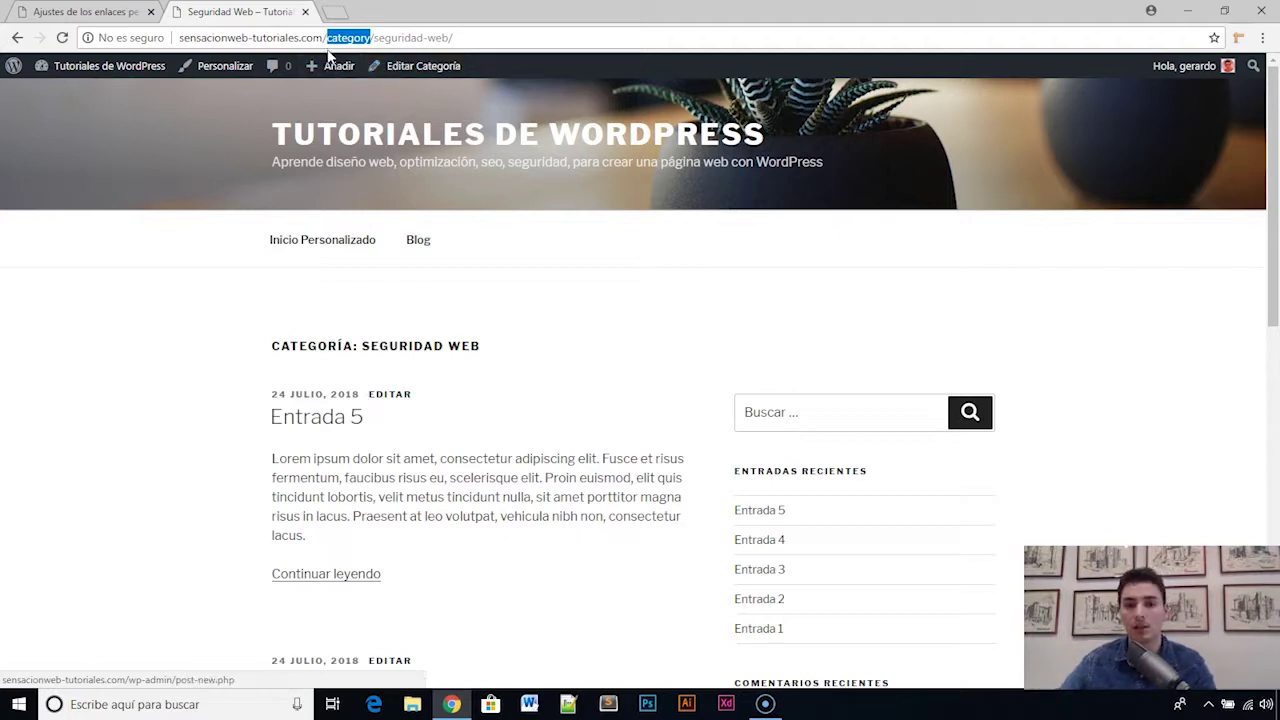
left_click_drag(328, 38, 355, 38)
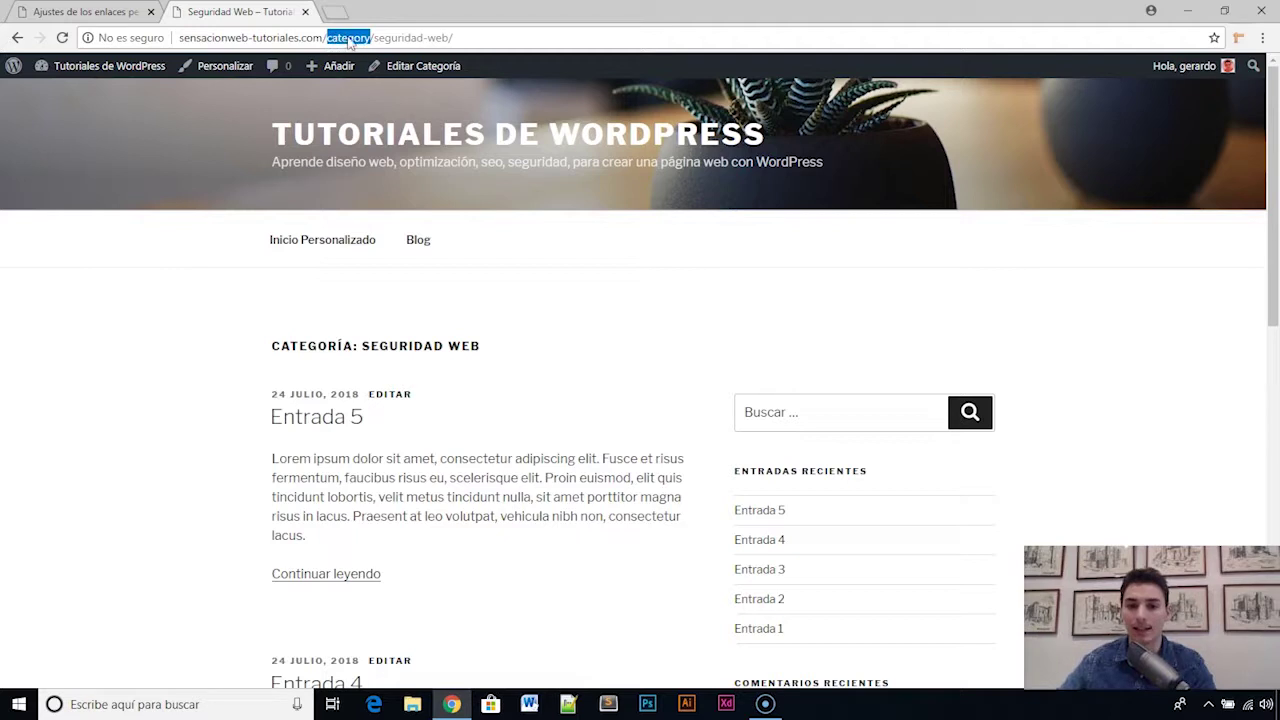
Set the category base to categoria and the tag base to etiqueta, and save the permalink settings
left_click(88, 12)
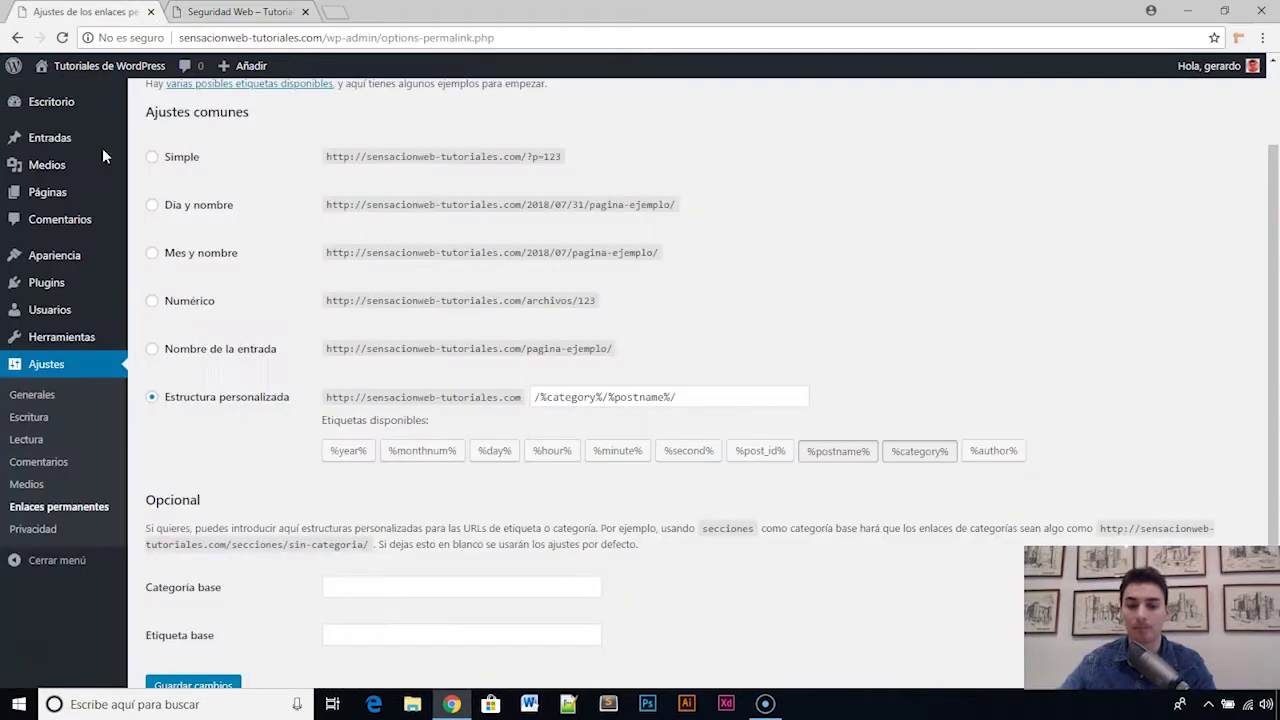
scroll(535, 391, "down", 2)
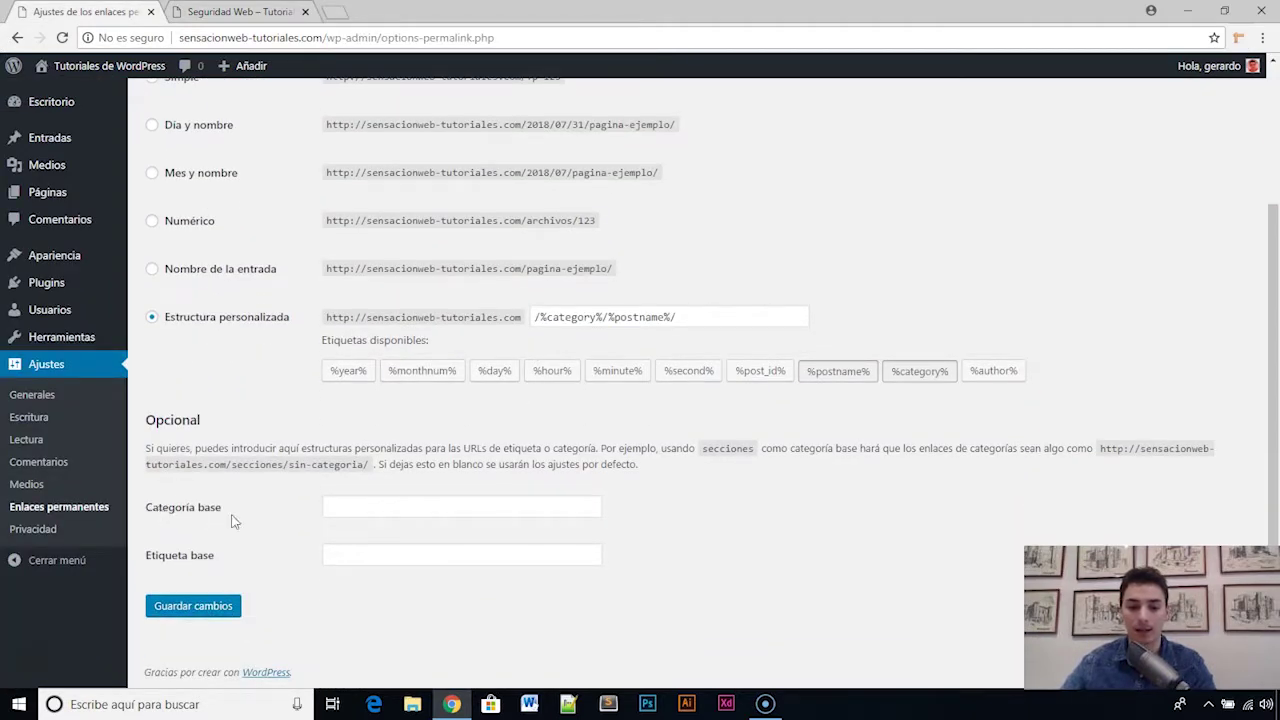
left_click(336, 516)
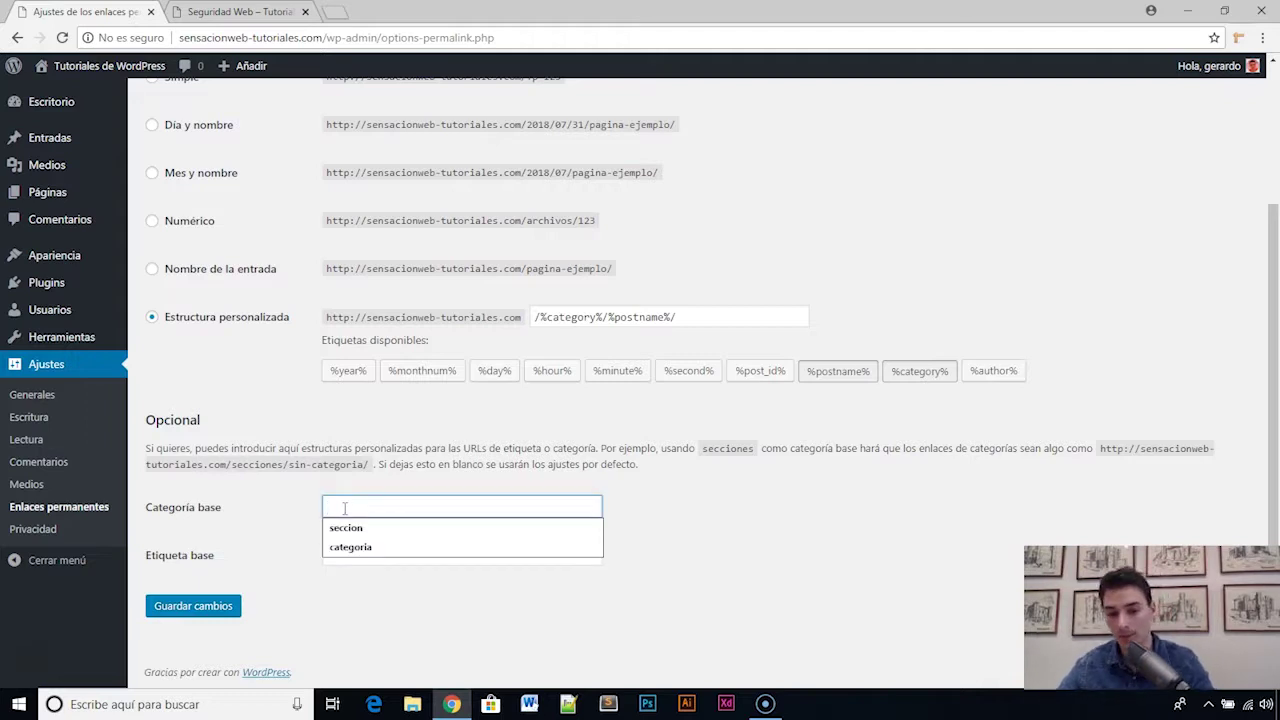
left_click(355, 545)
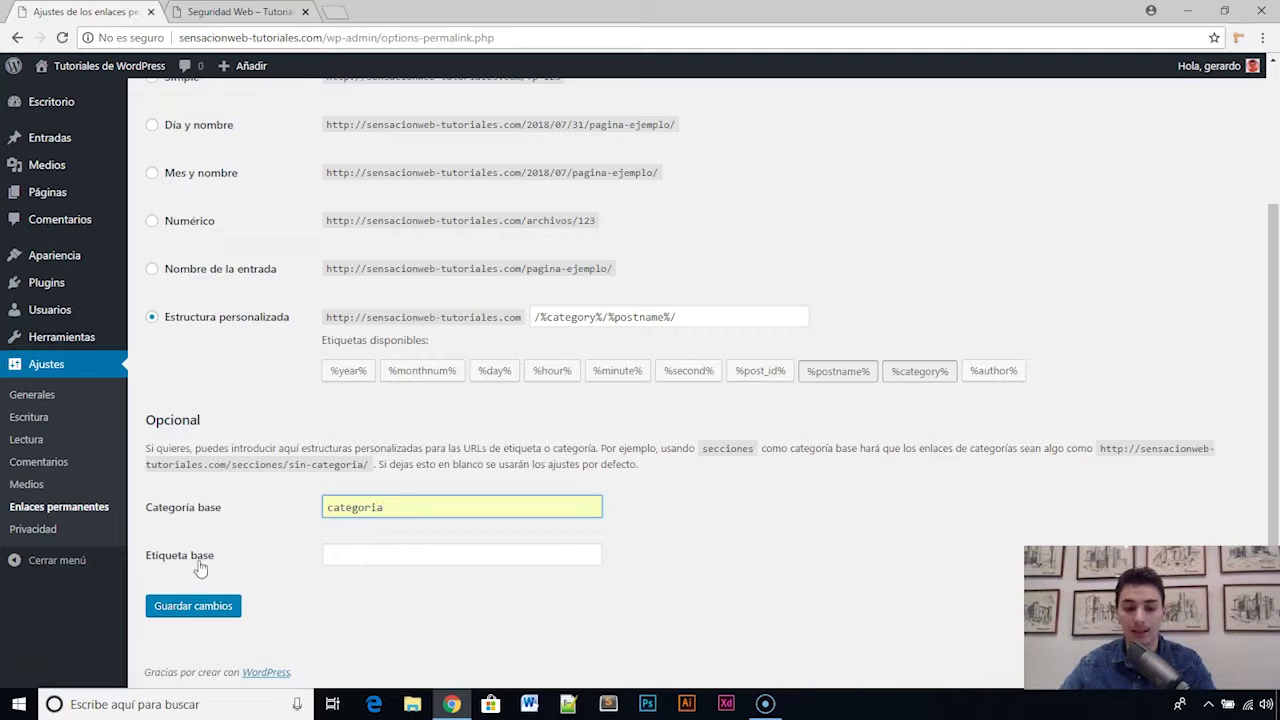
left_click(363, 555)
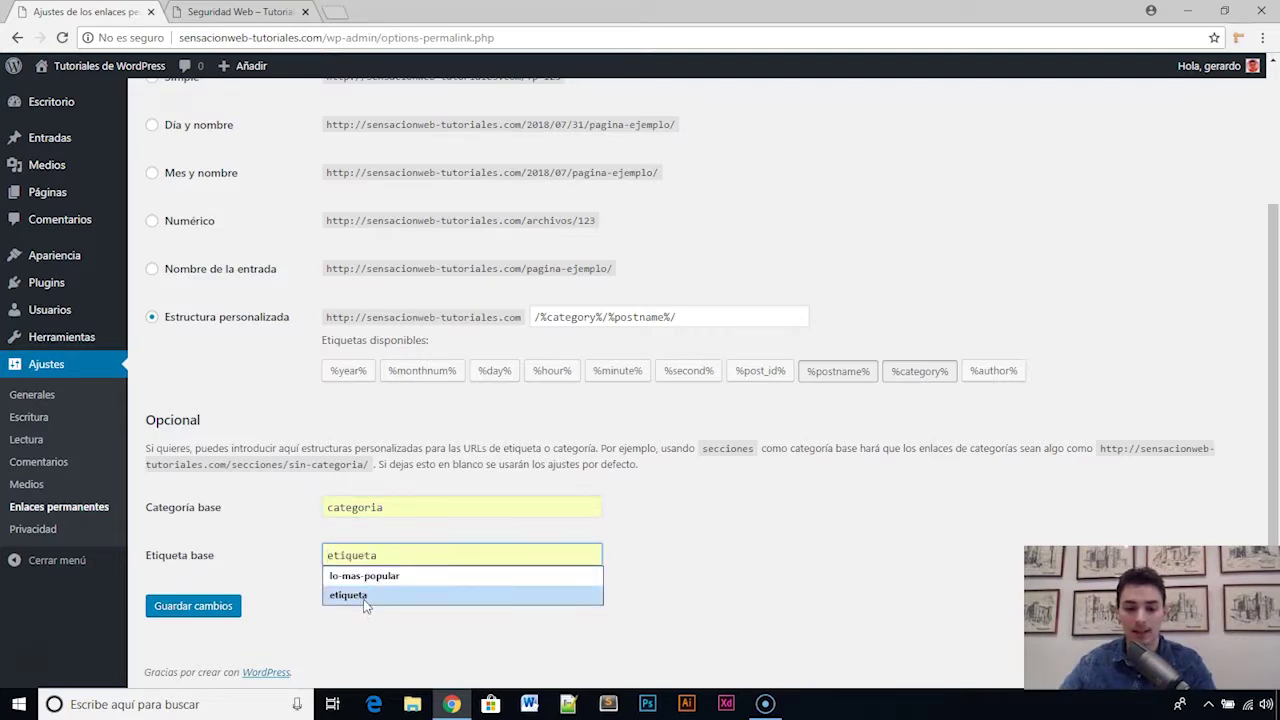
left_click(365, 597)
left_click(223, 606)
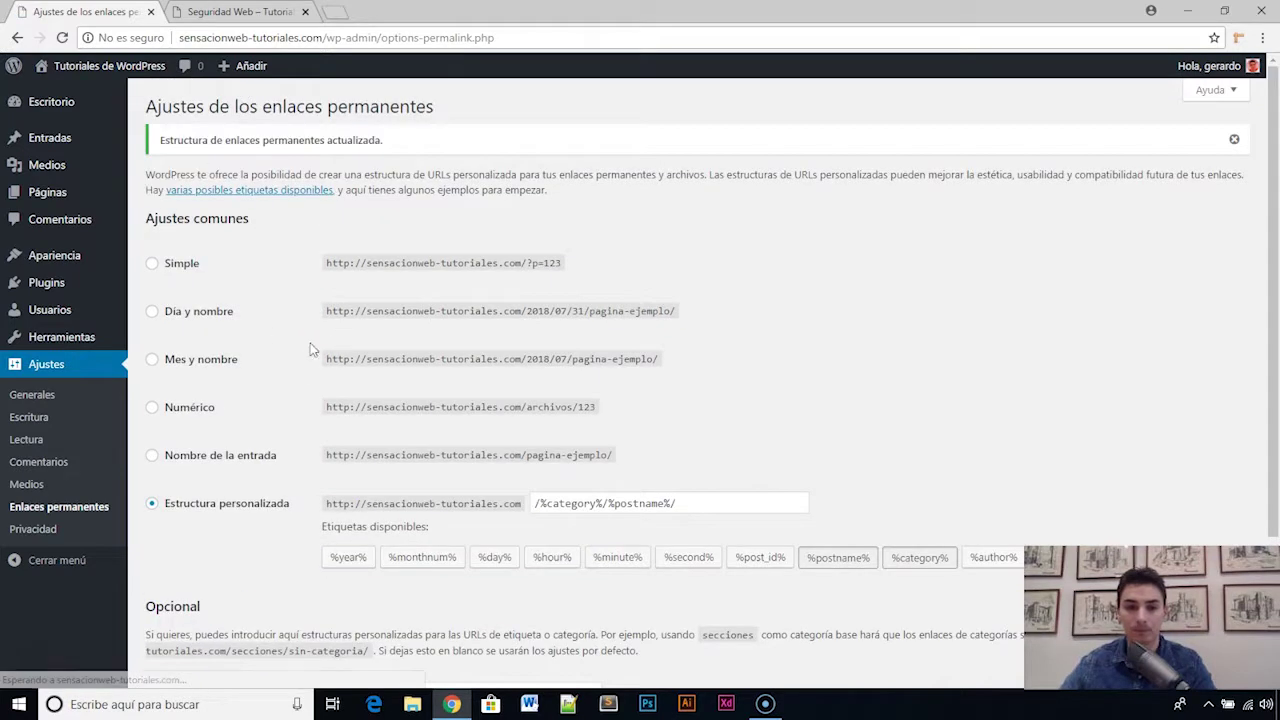
Try to open the Email Marketing archive from the already loaded Seguridad Web page, and reload it
key("ctrl+Tab")
scroll(527, 335, "down", 4)
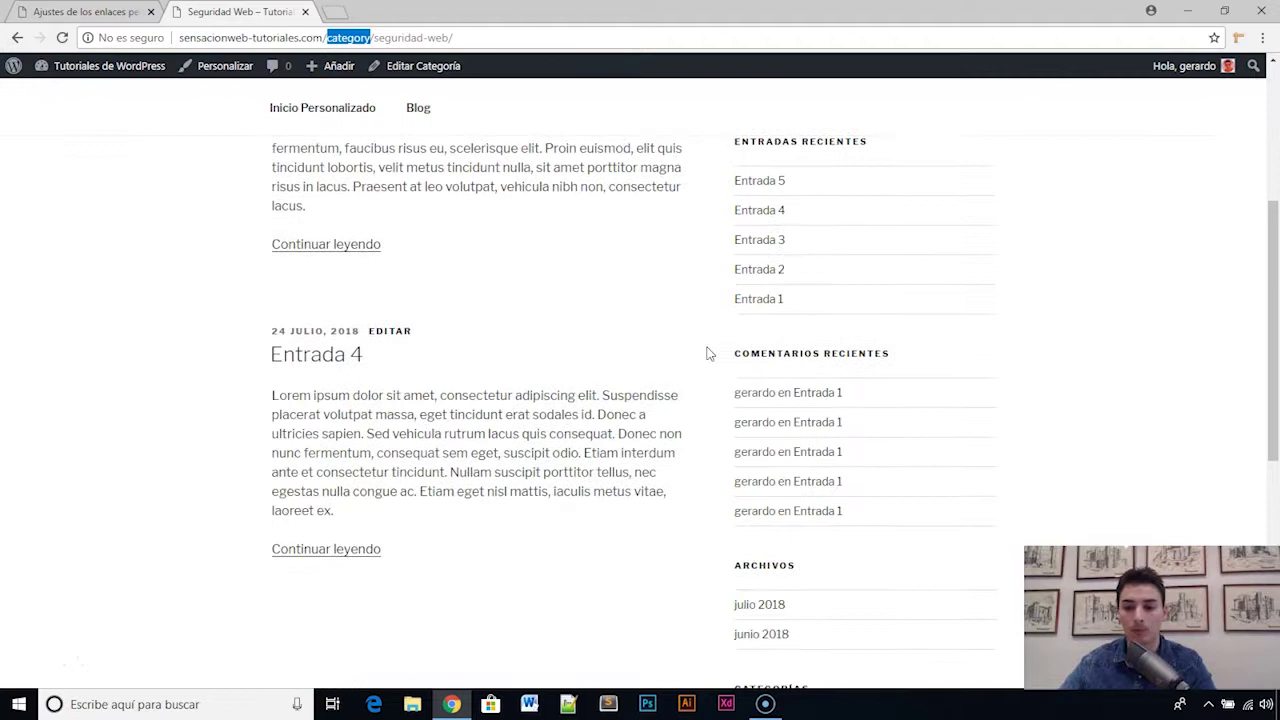
scroll(617, 302, "down", 2)
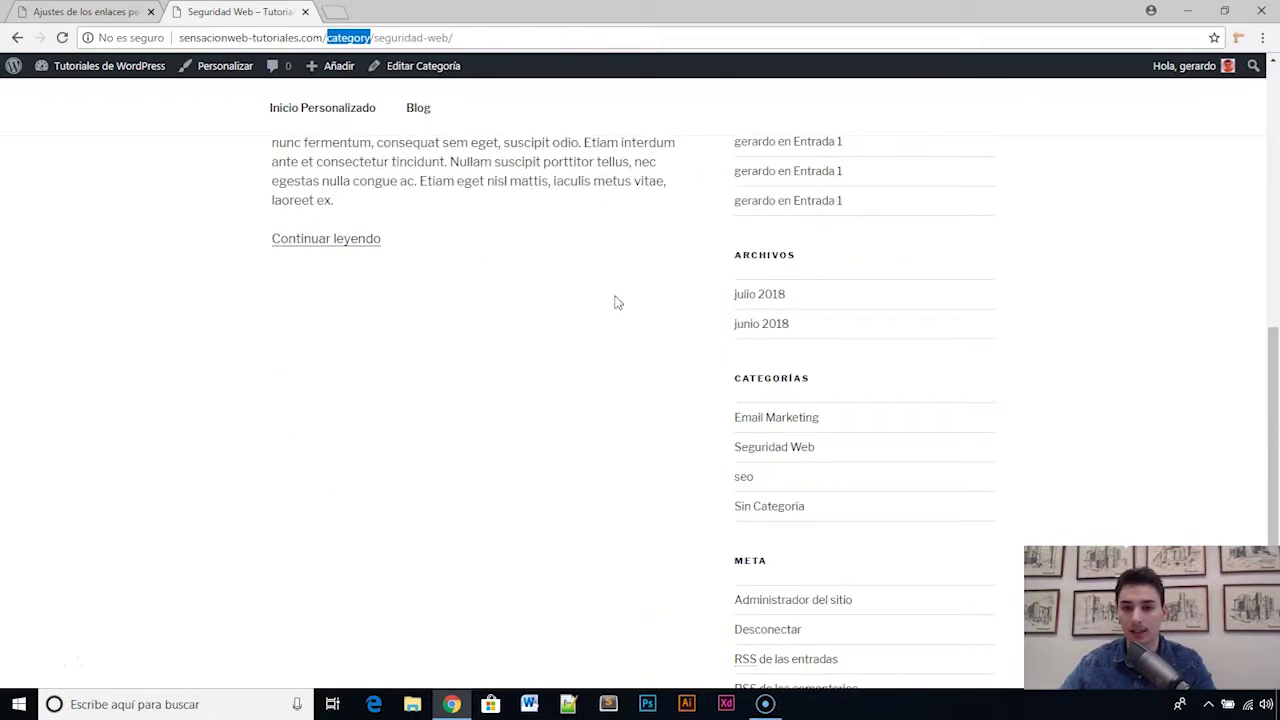
left_click(764, 421)
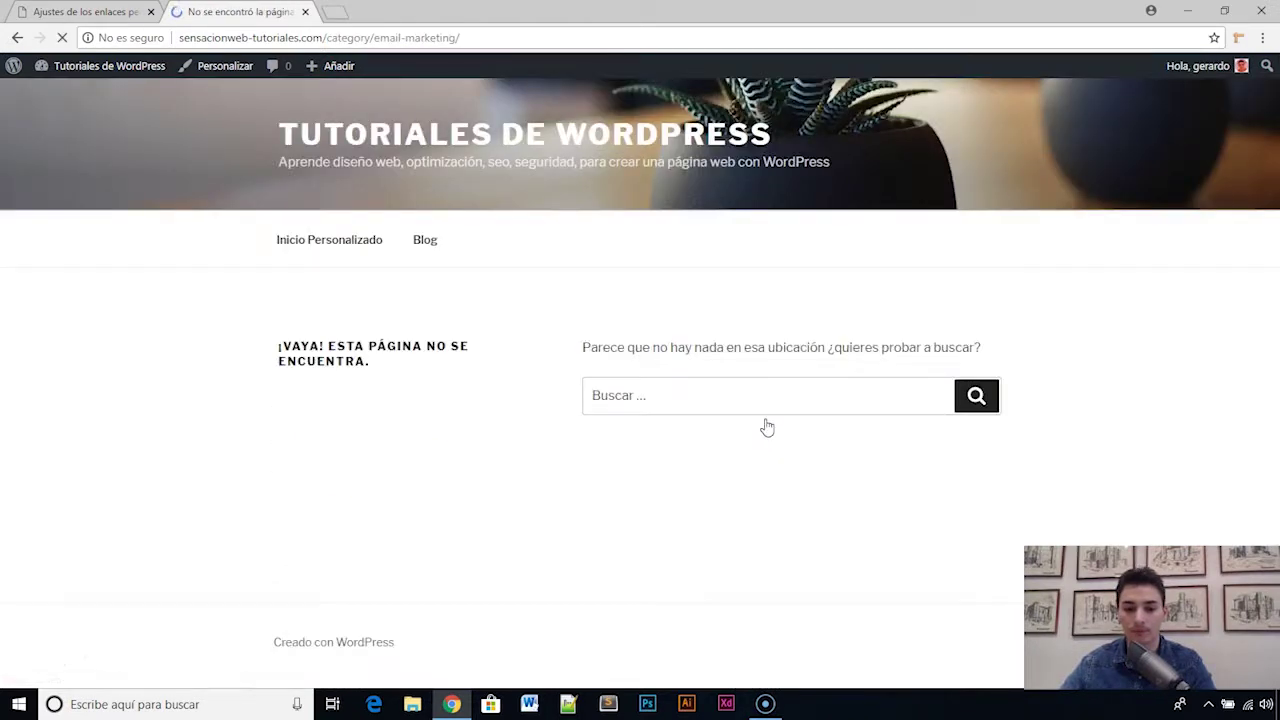
left_click(62, 38)
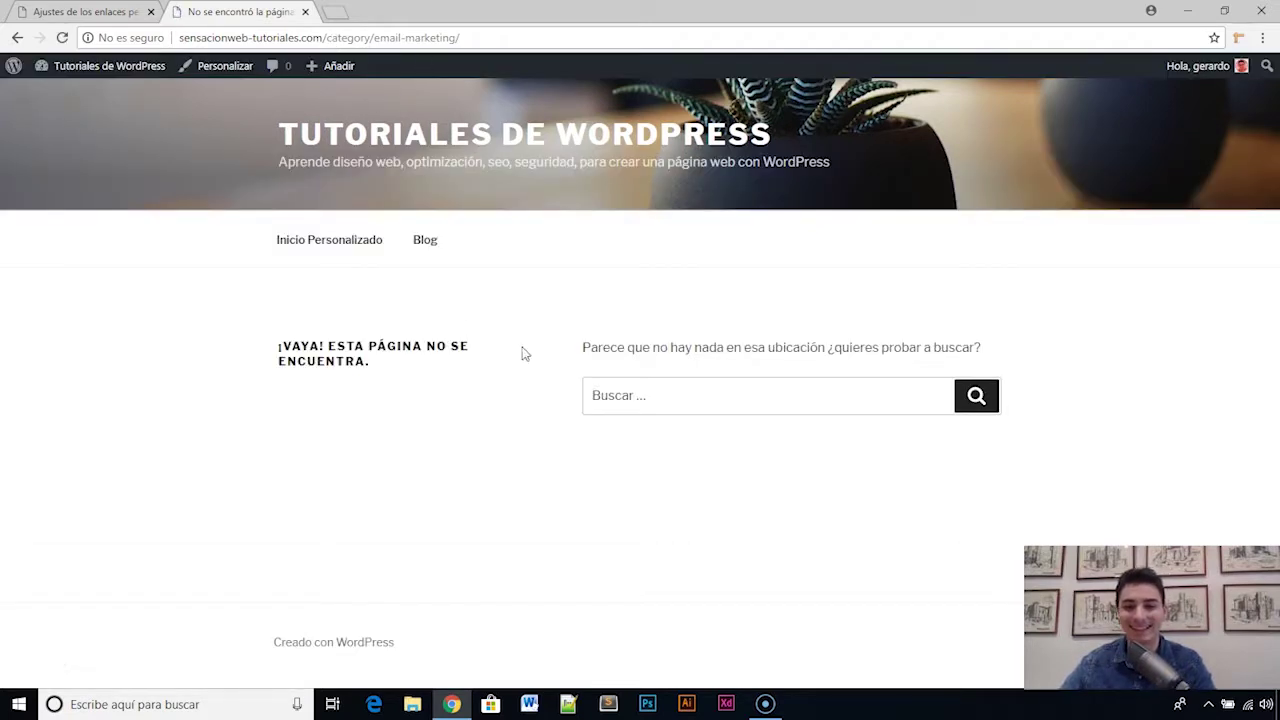
Open the Blog page and go to the Seguridad Web archive from its category list
left_click(424, 240)
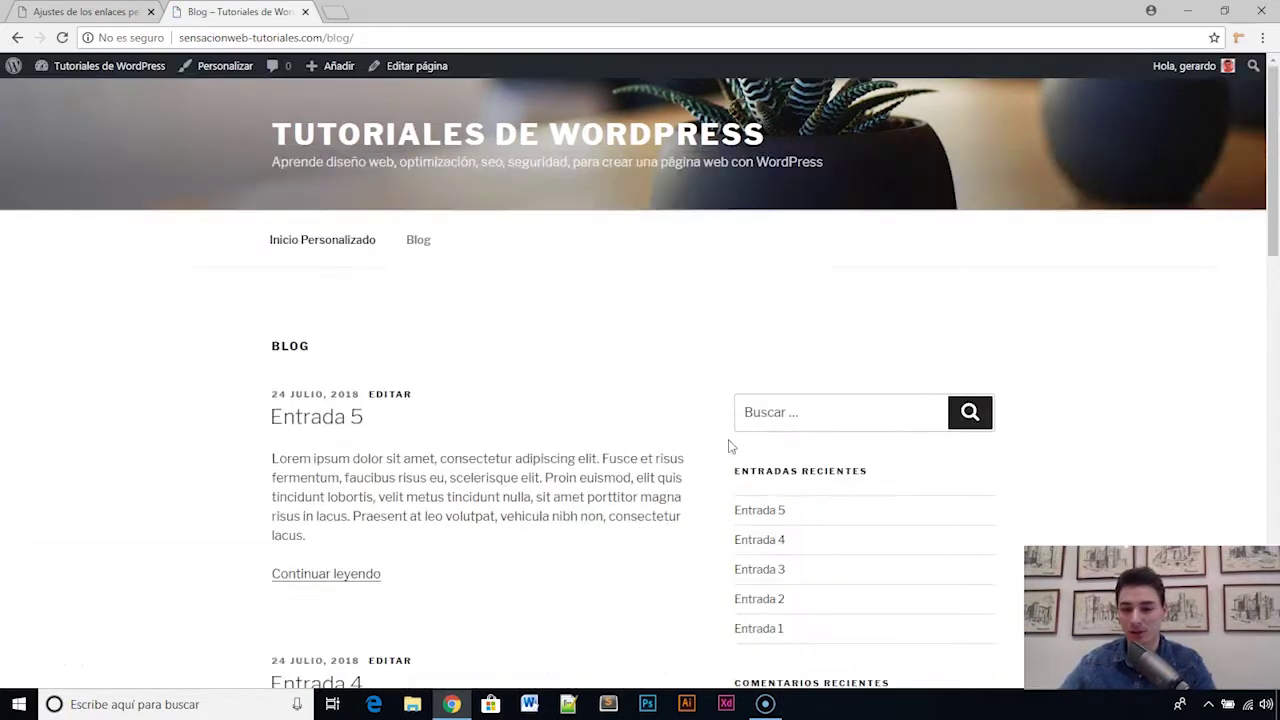
scroll(730, 446, "down", 3)
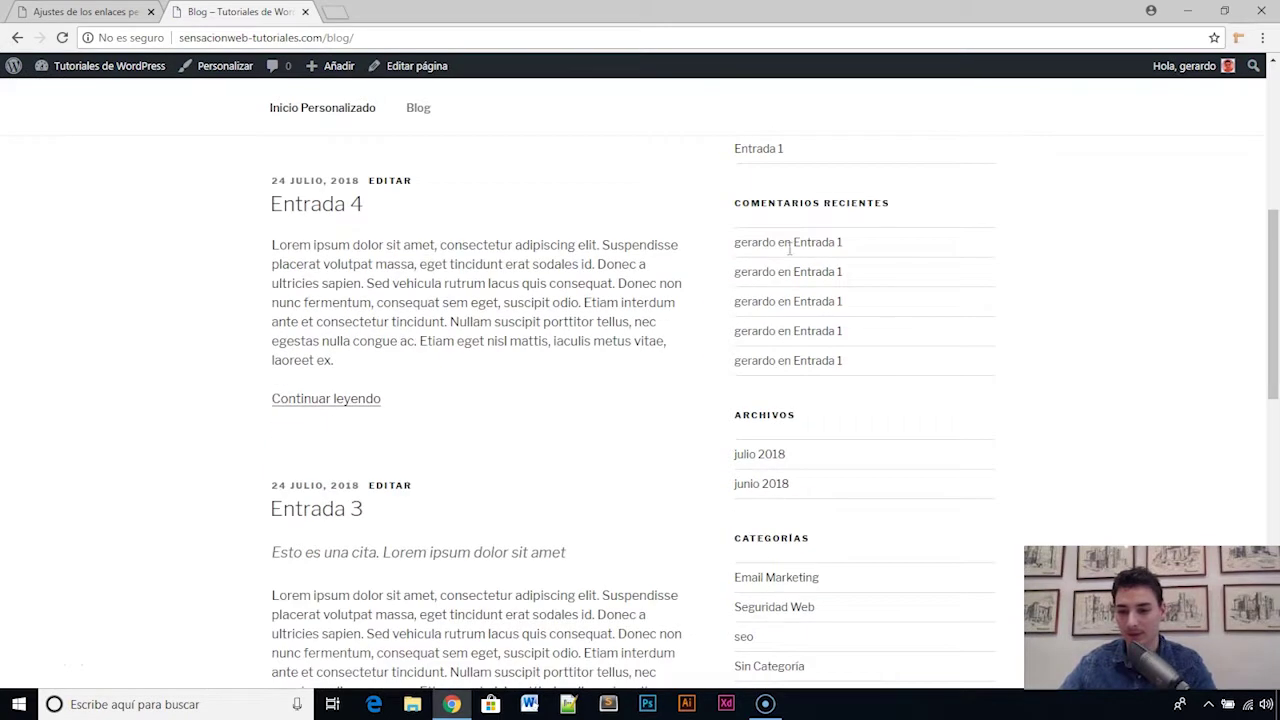
scroll(755, 455, "down", 2)
left_click(760, 452)
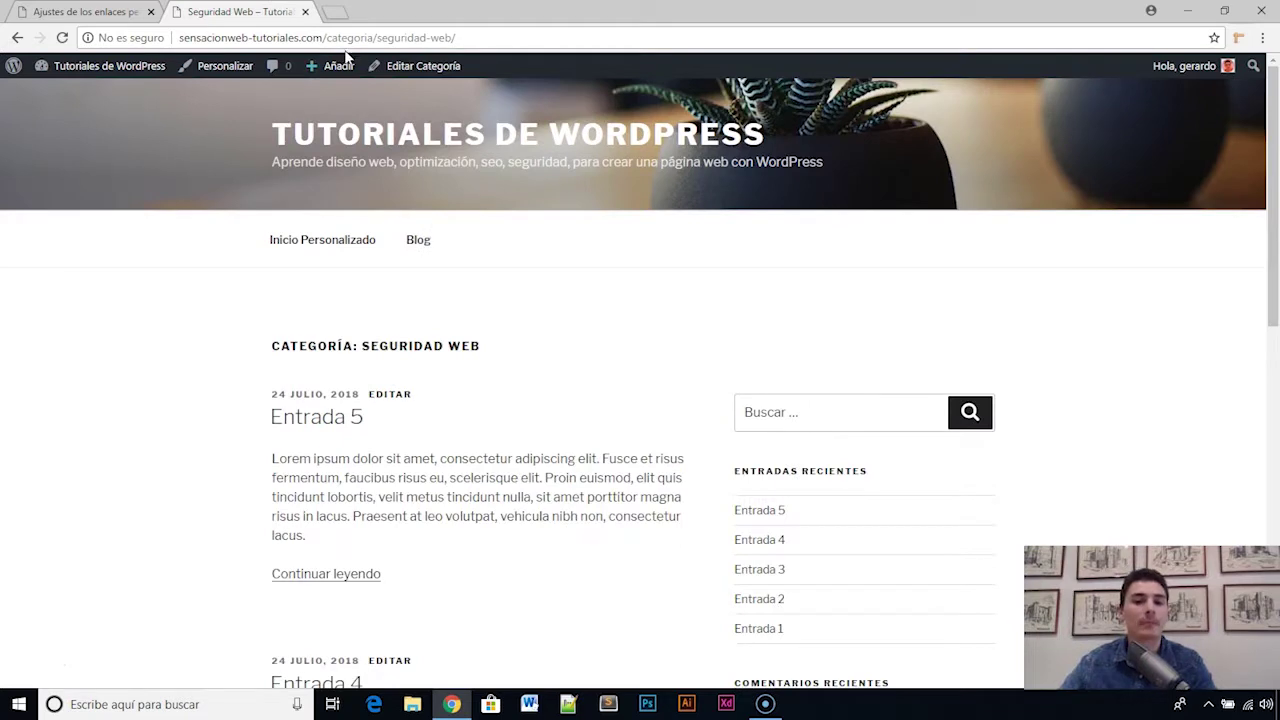
Highlight the categoria/seguridad-web path in the archive's address, and single out its categoria segment
left_click_drag(327, 38, 467, 40)
left_click(383, 40)
left_click(470, 40)
left_click_drag(327, 38, 472, 37)
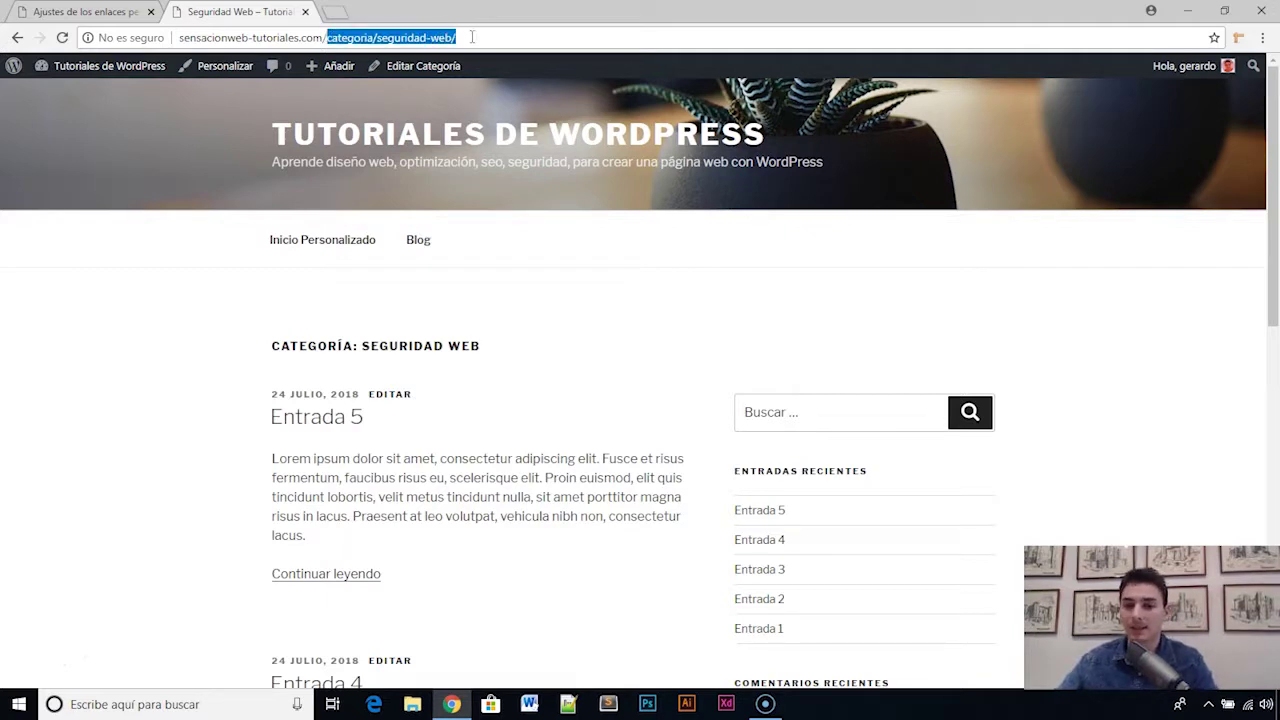
left_click(472, 37)
left_click_drag(324, 37, 378, 37)
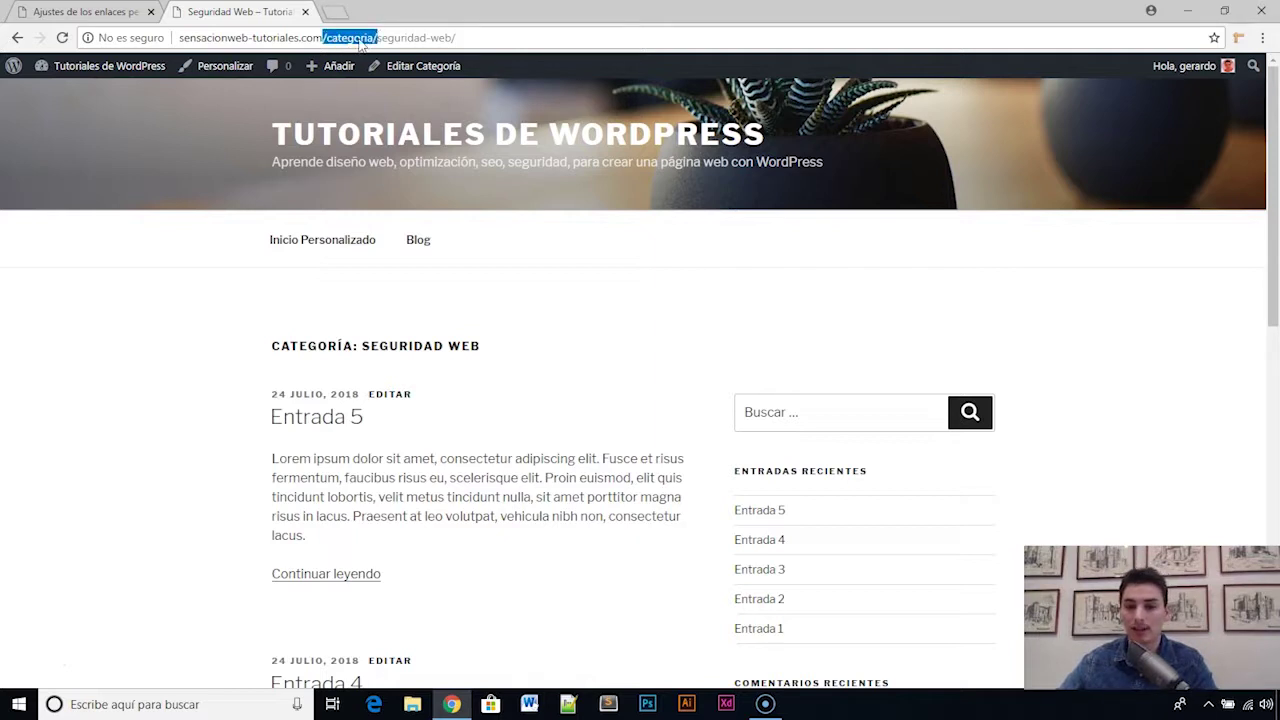
Return to the permalink settings and replace the category base with seccion
left_click(128, 12)
scroll(280, 337, "down", 5)
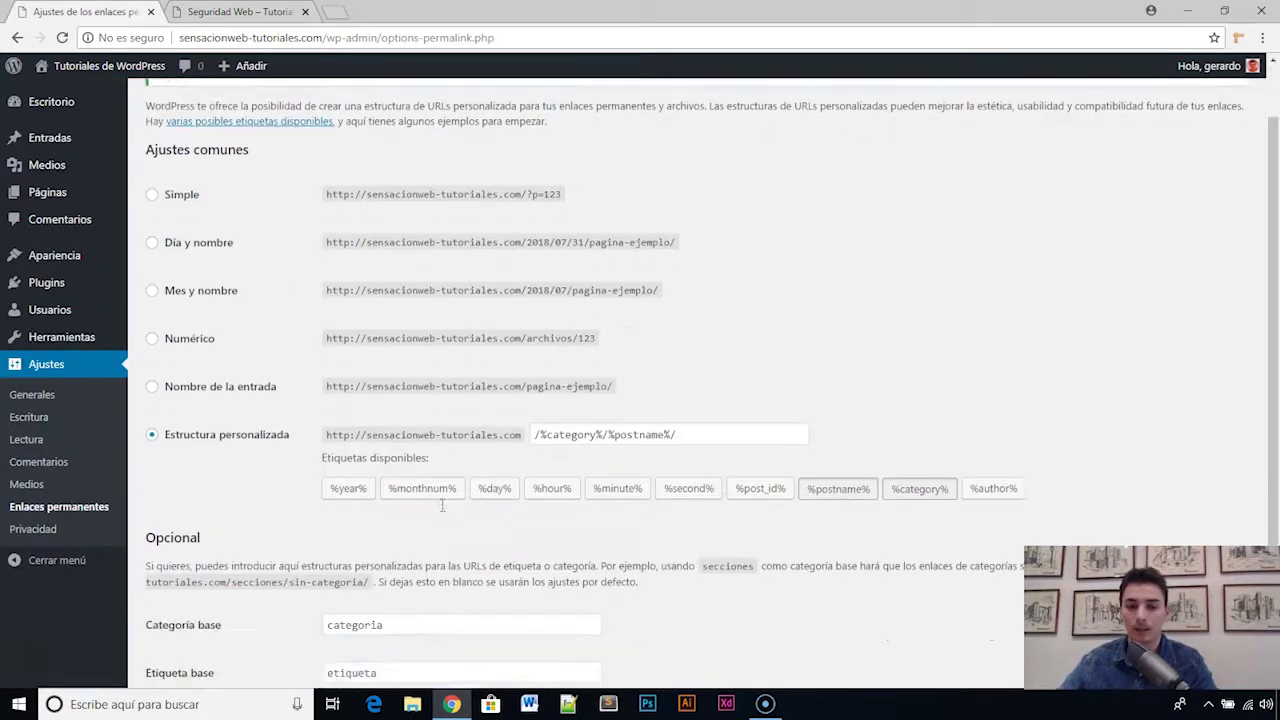
left_click_drag(440, 507, 305, 516)
type("s")
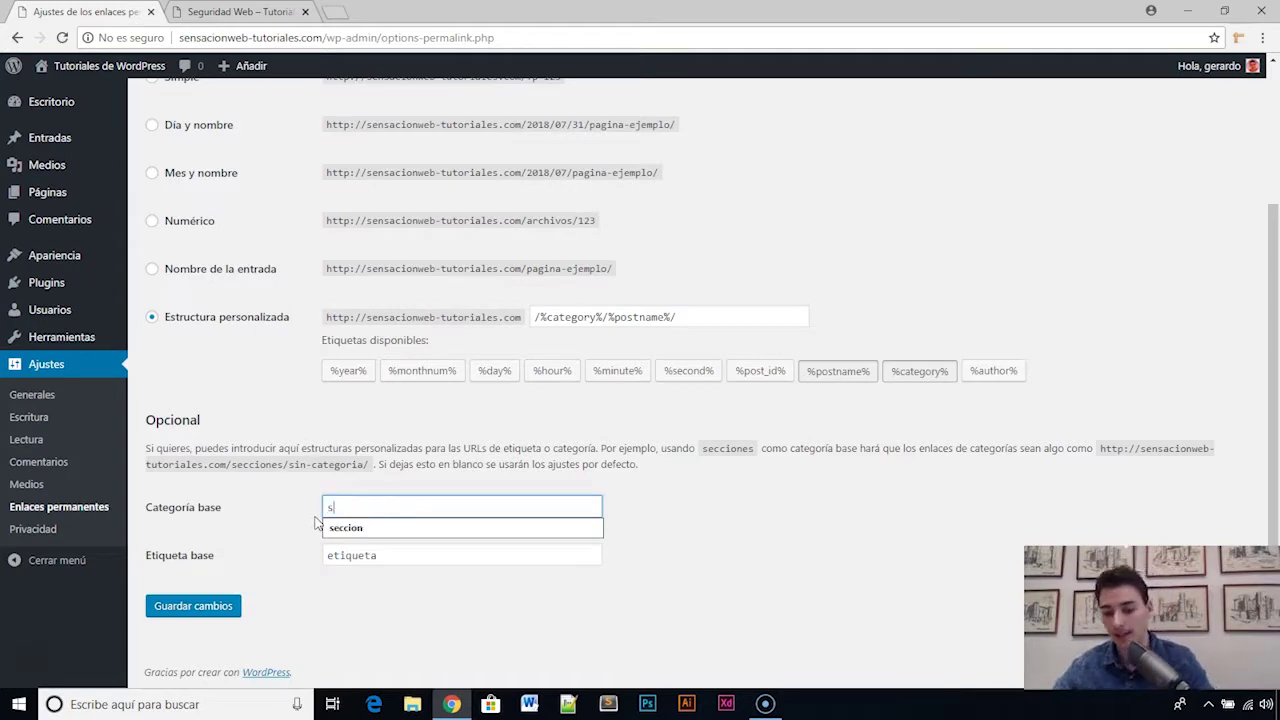
type("eccion")
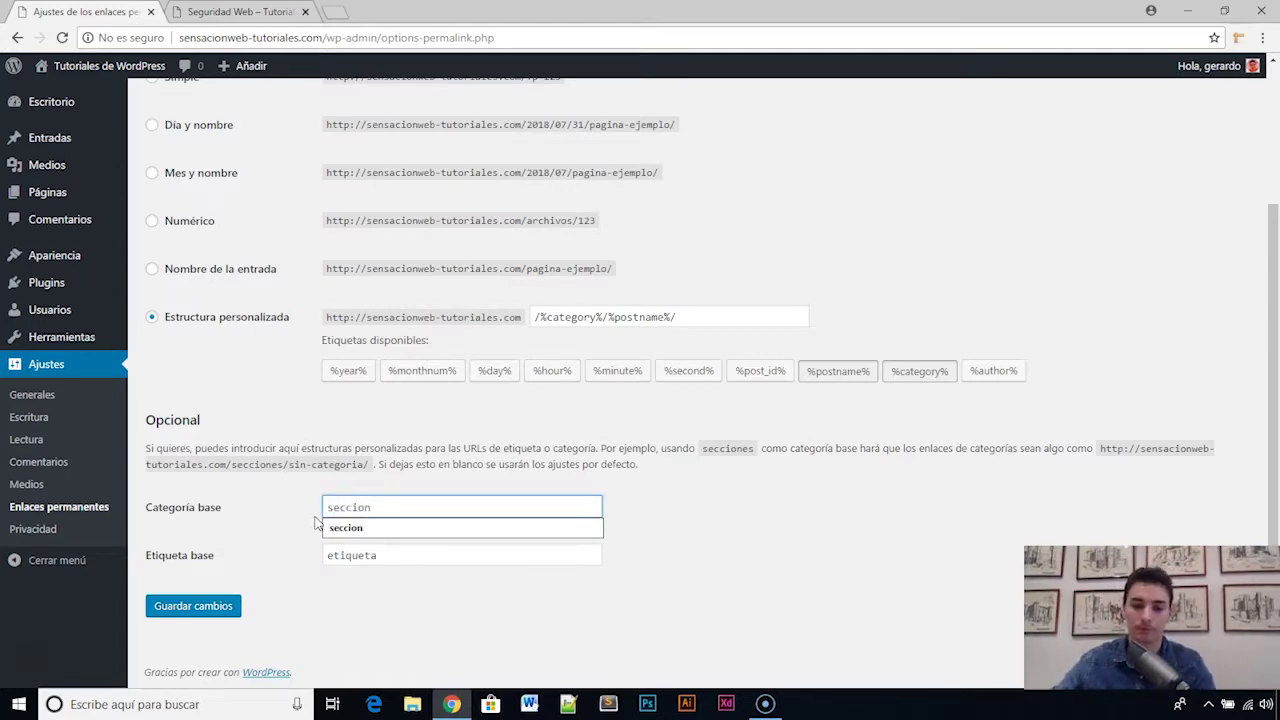
left_click(314, 522)
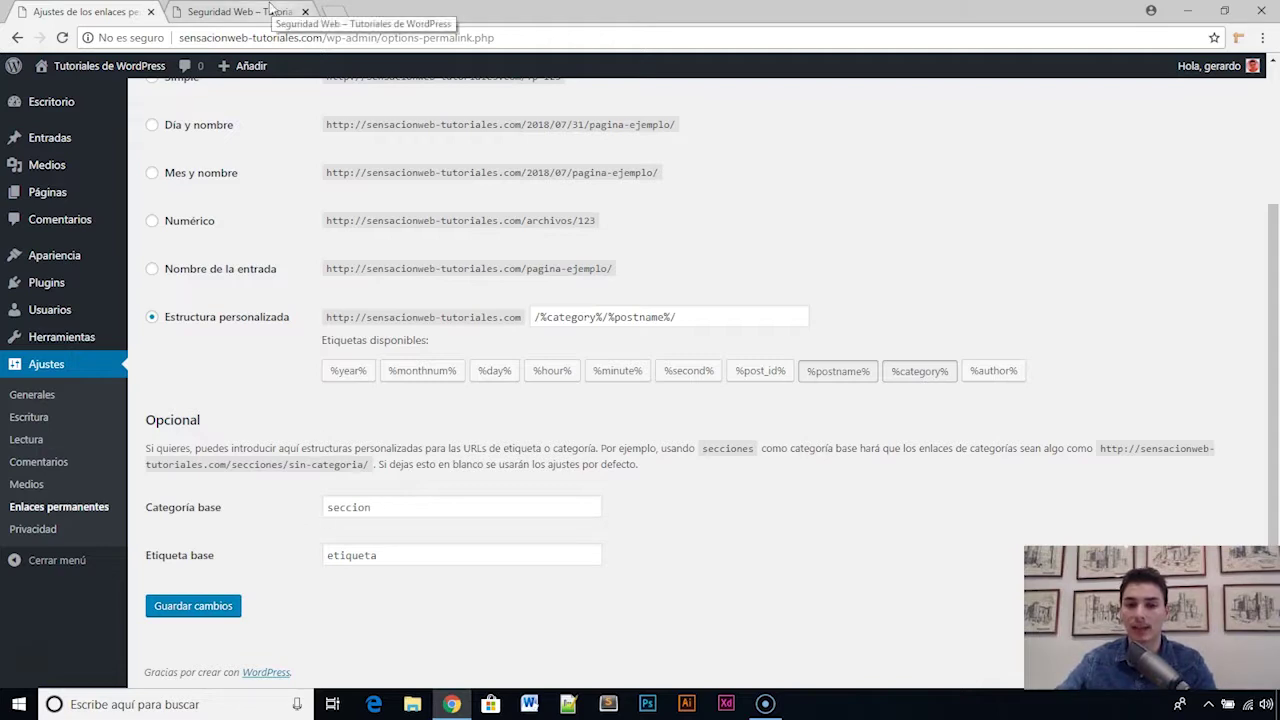
Switch back to the Seguridad Web archive and highlight the category base segment in its address
left_click(270, 11)
left_click_drag(203, 37, 370, 38)
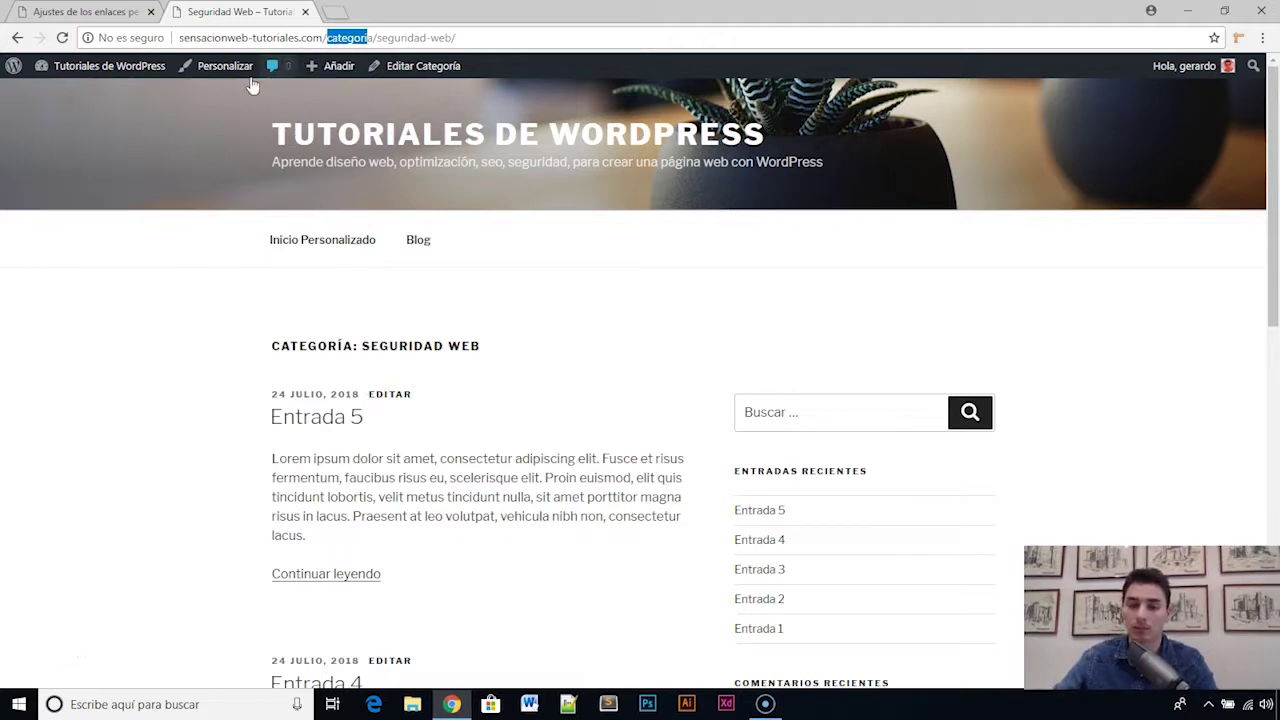
Return to the permalink settings and replace the tag base with lo-mas-popular
left_click(110, 14)
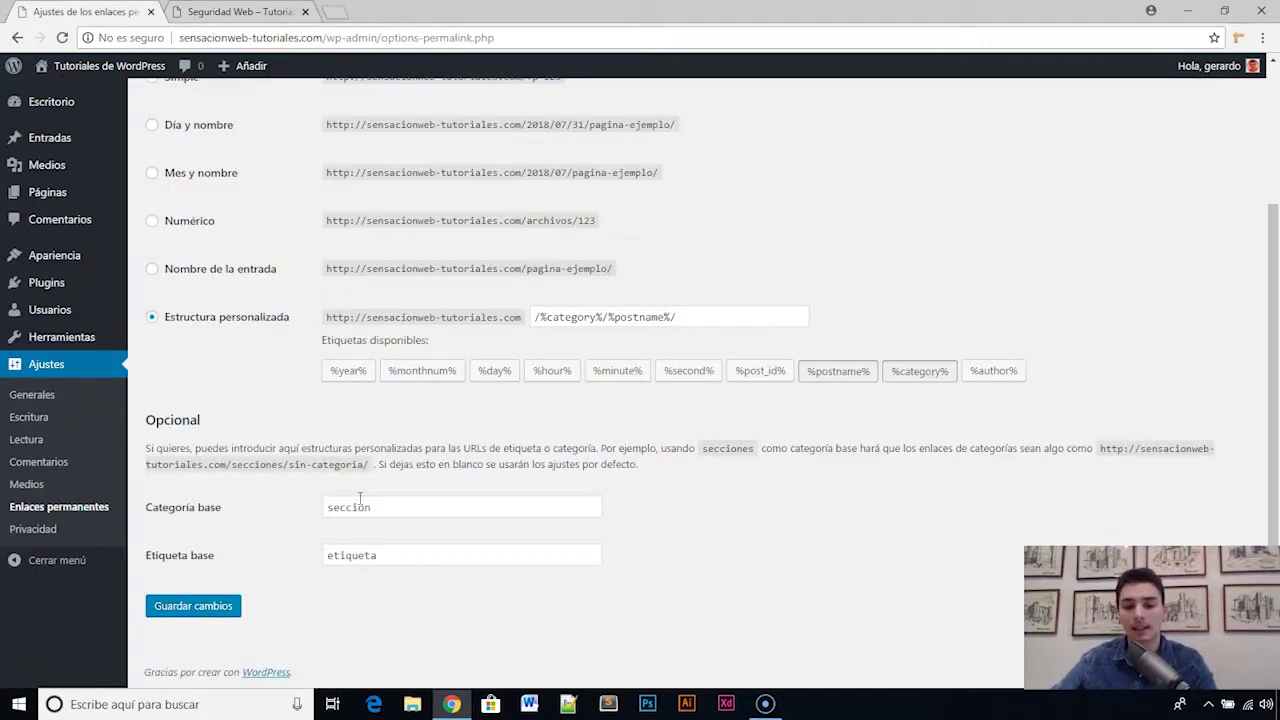
double_click(384, 552)
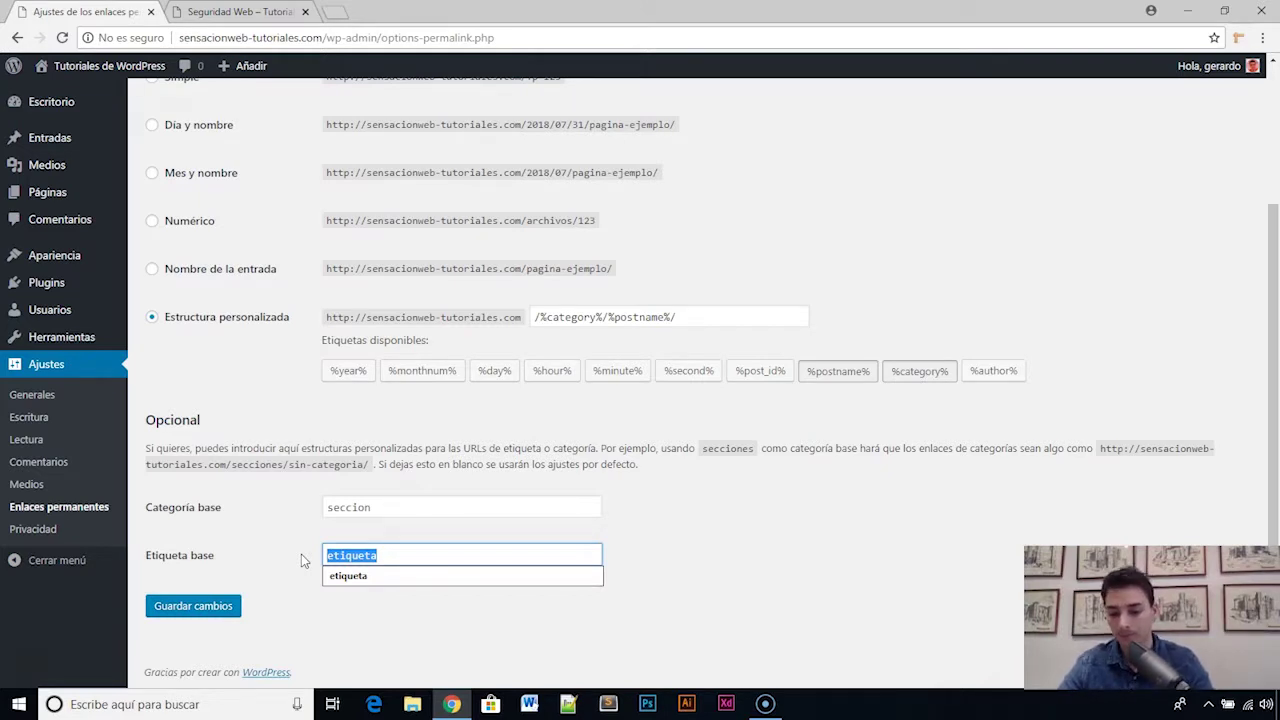
type("lo-mas-popular")
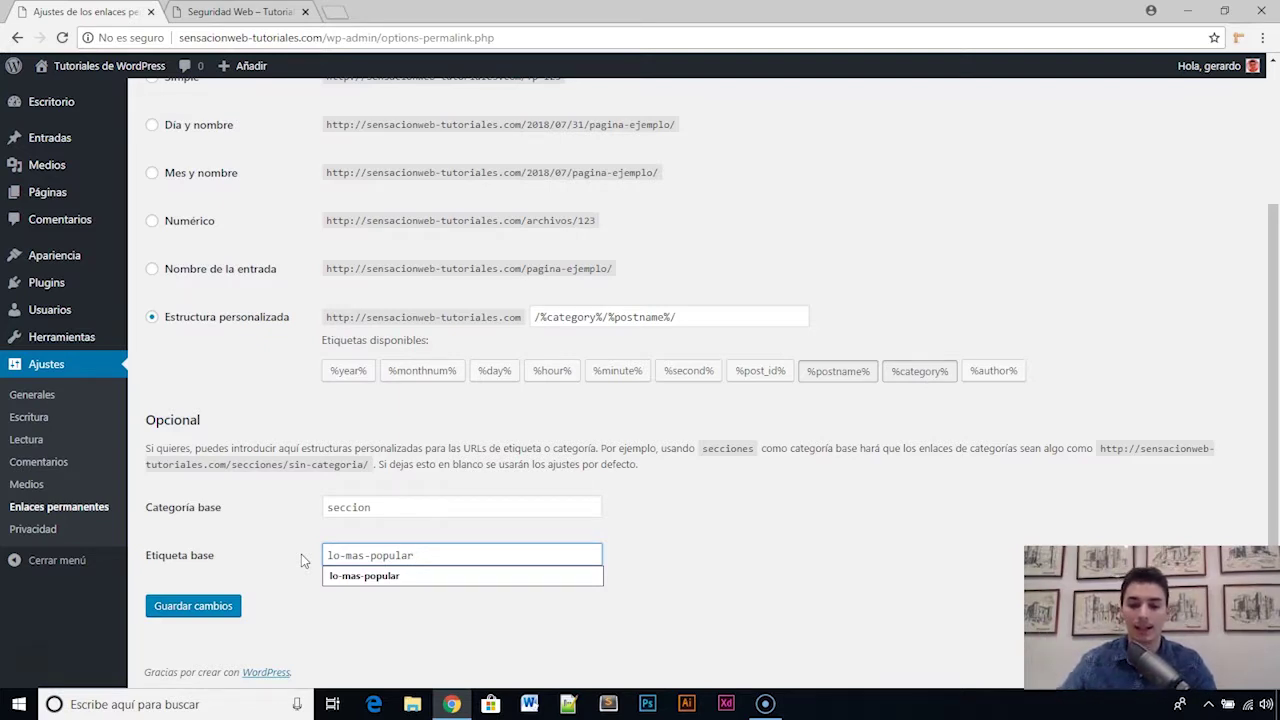
left_click(301, 554)
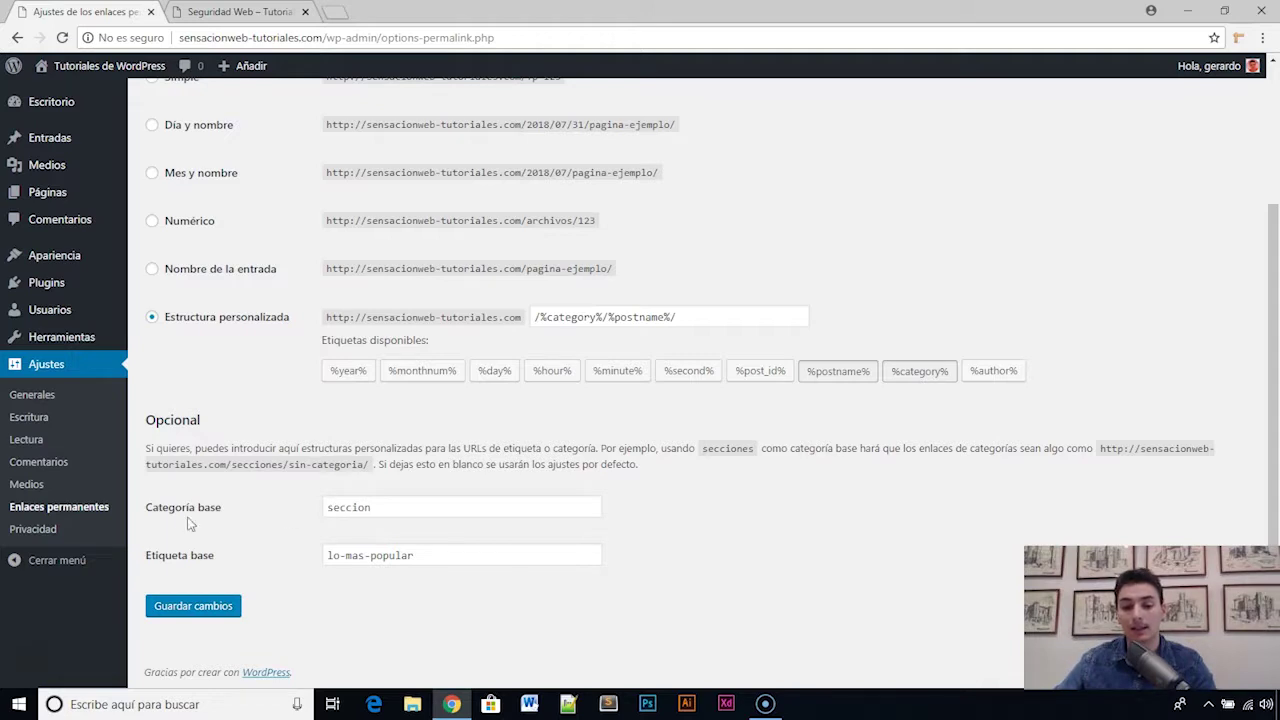
Highlight the seccion value in the category base setting to point out the custom base
double_click(328, 507)
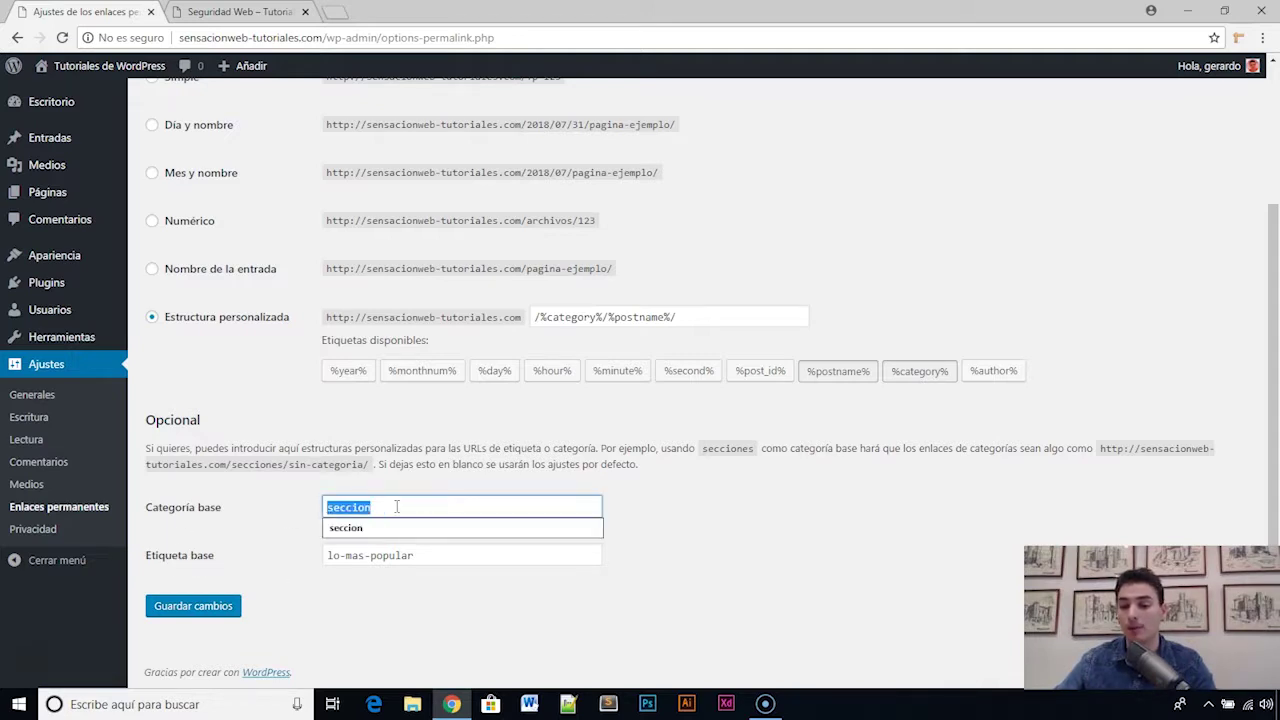
left_click(240, 528)
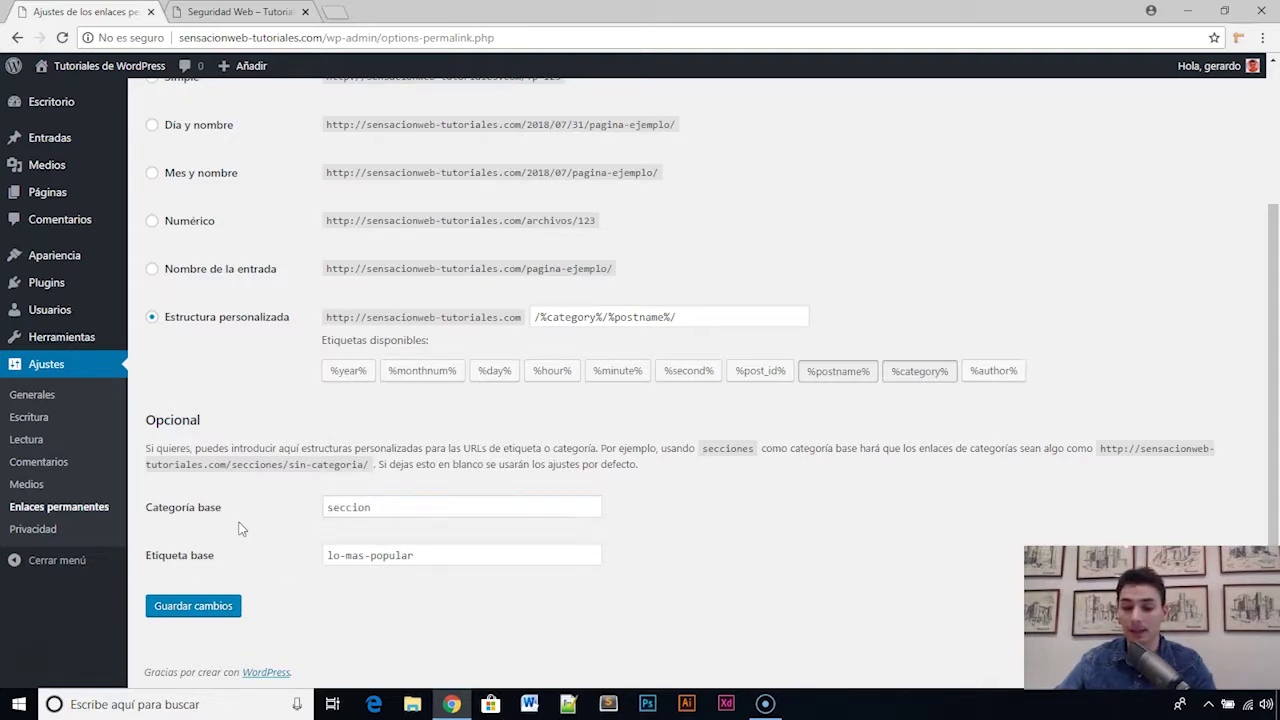
left_click_drag(329, 508, 350, 508)
left_click(353, 508)
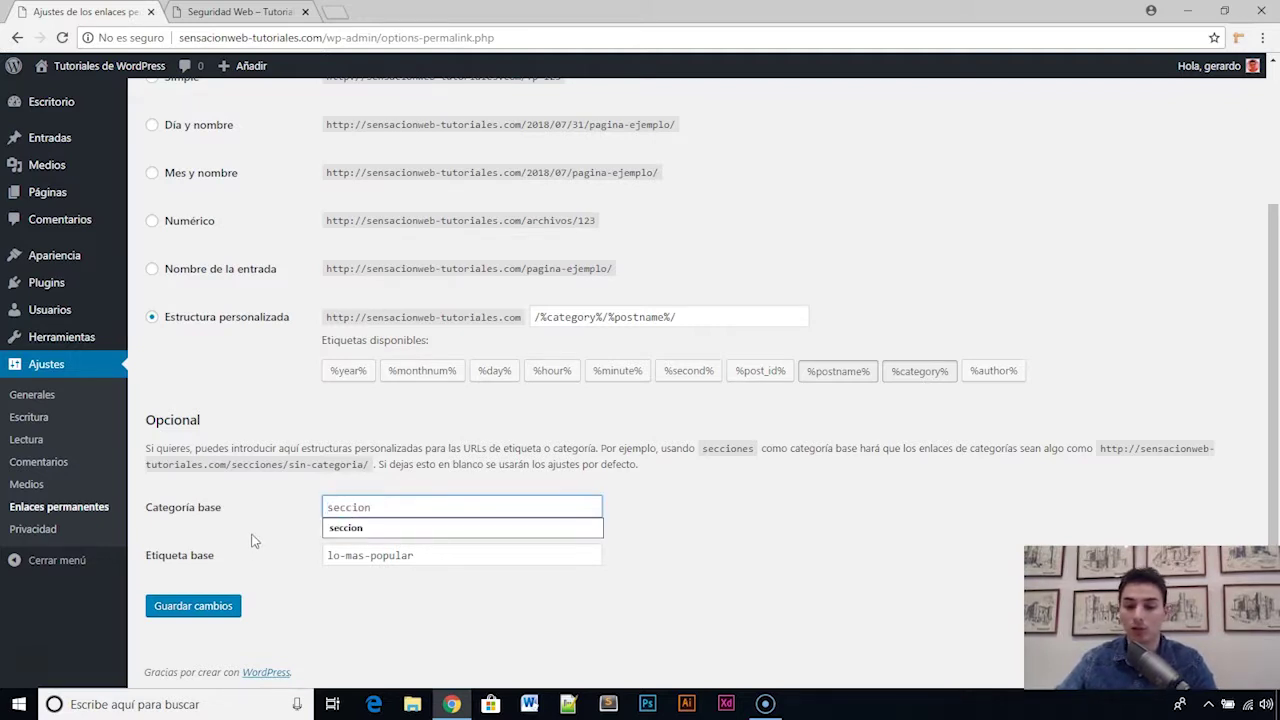
left_click(252, 537)
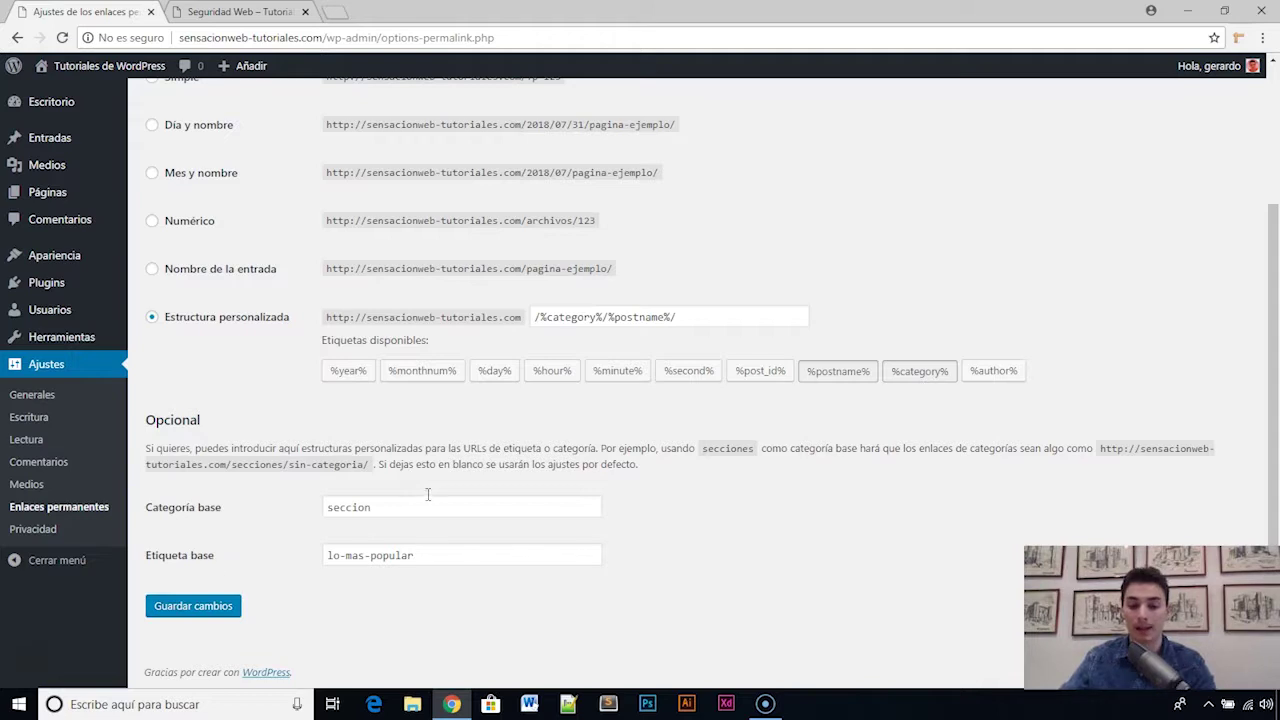
Switch to the Seguridad Web archive and highlight the categoria segment in its address
left_click(240, 12)
left_click(277, 37)
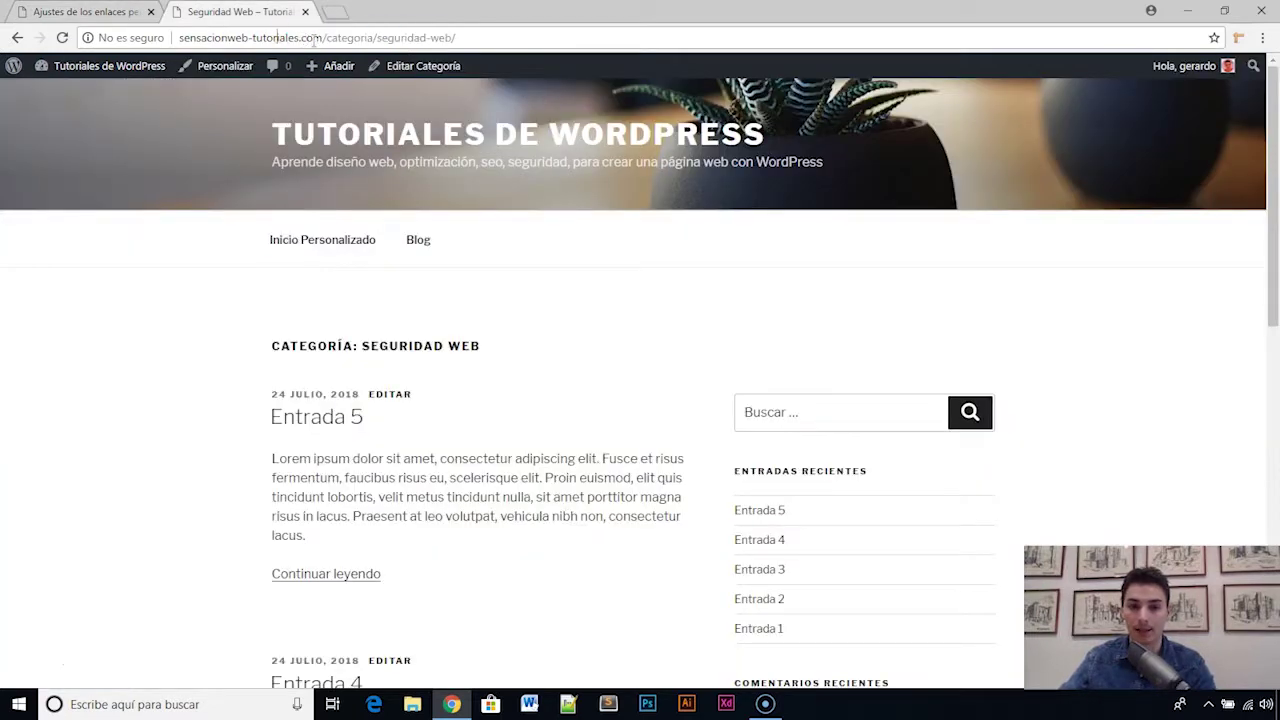
left_click_drag(329, 37, 377, 37)
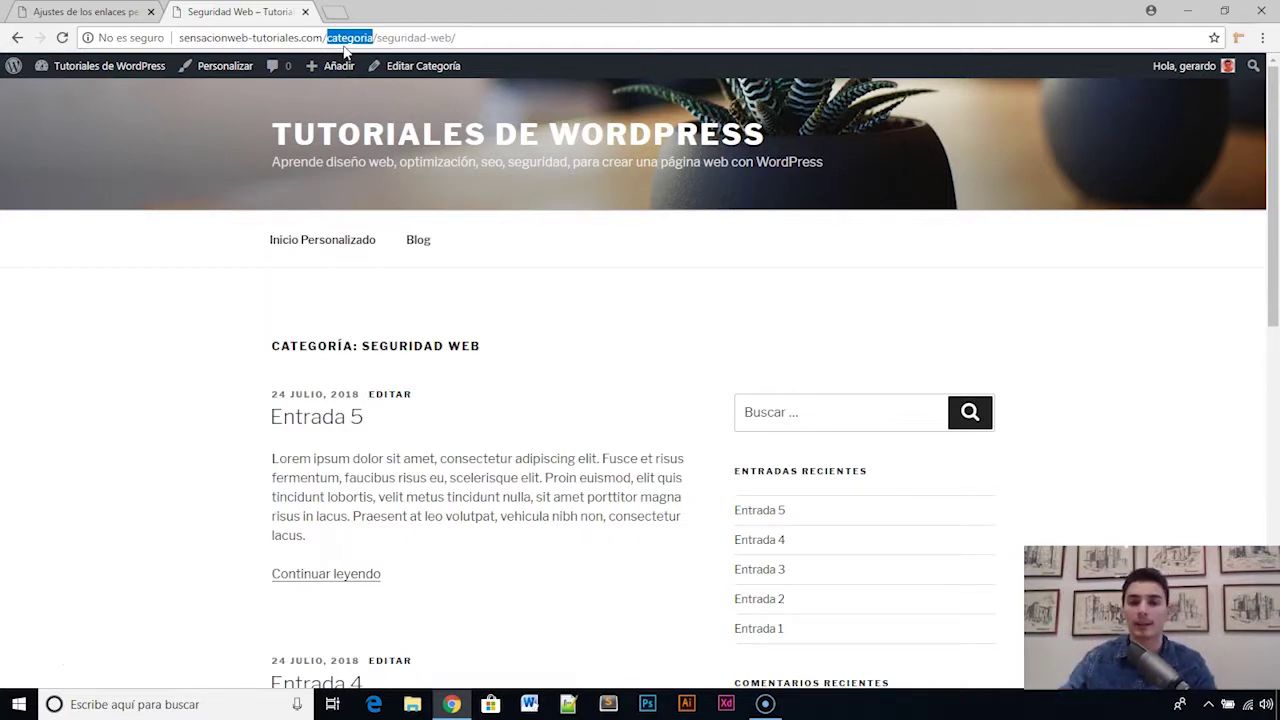
Remove the categoria segment from the archive's address without loading it, and highlight the remaining seguridad-web path
left_click_drag(327, 38, 374, 38)
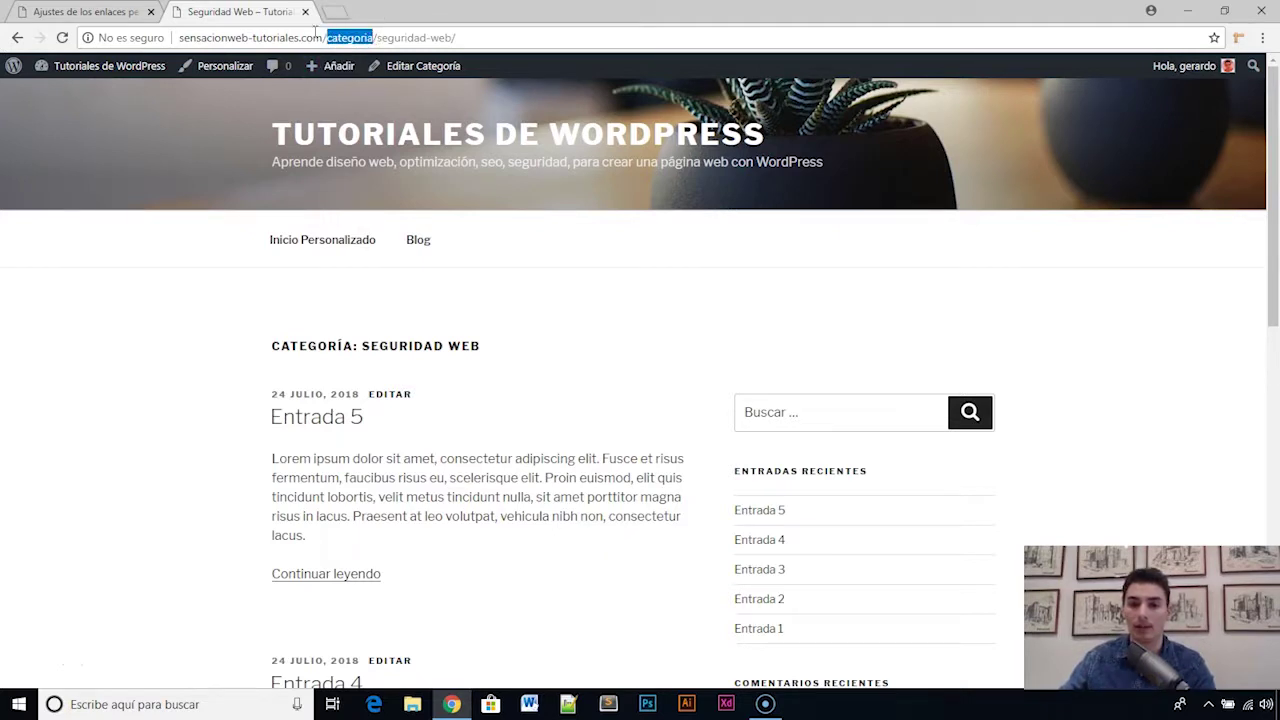
key("BackSpace")
key("BackSpace")
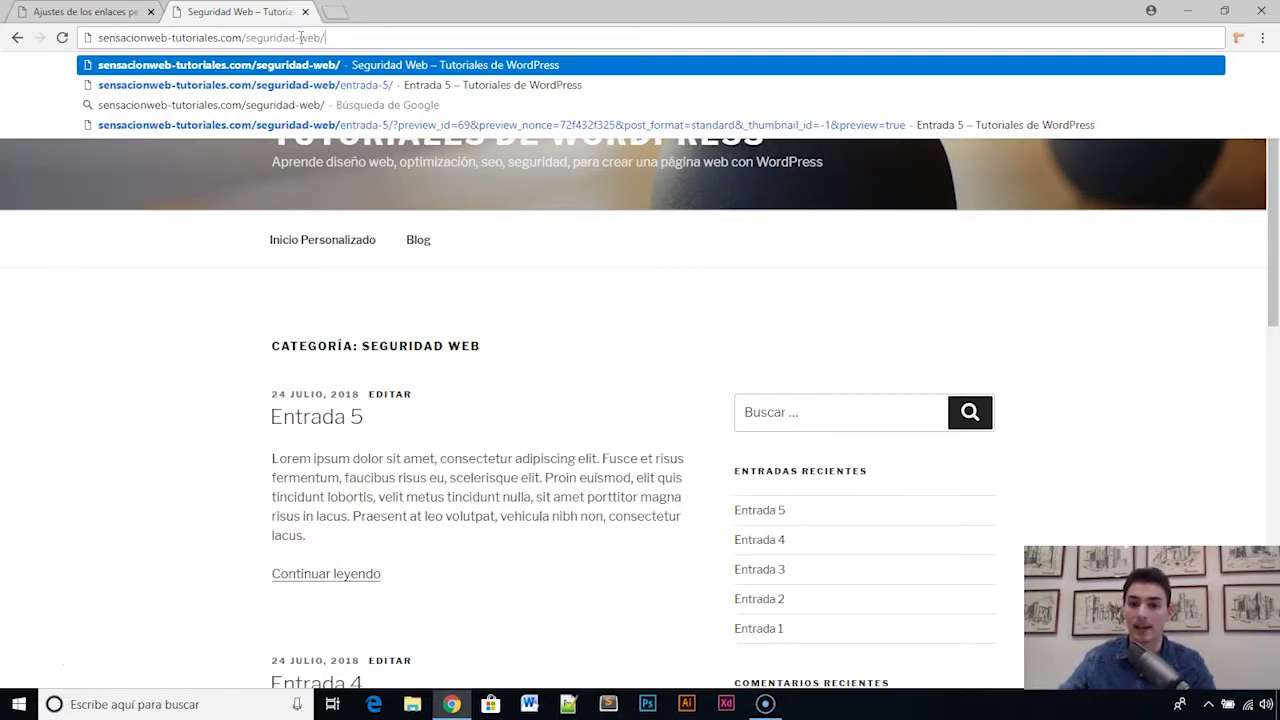
left_click_drag(232, 37, 369, 34)
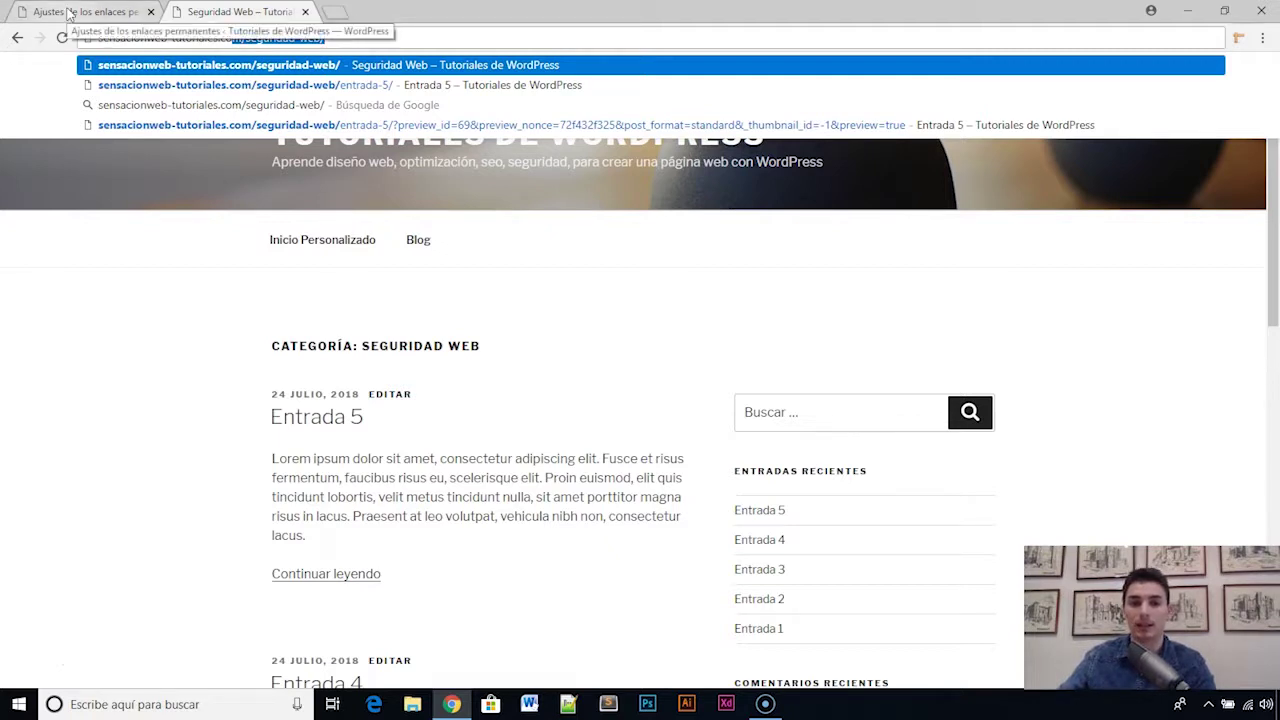
Return to the permalink settings, point out the category base value, and save the category and tag base changes
left_click(122, 14)
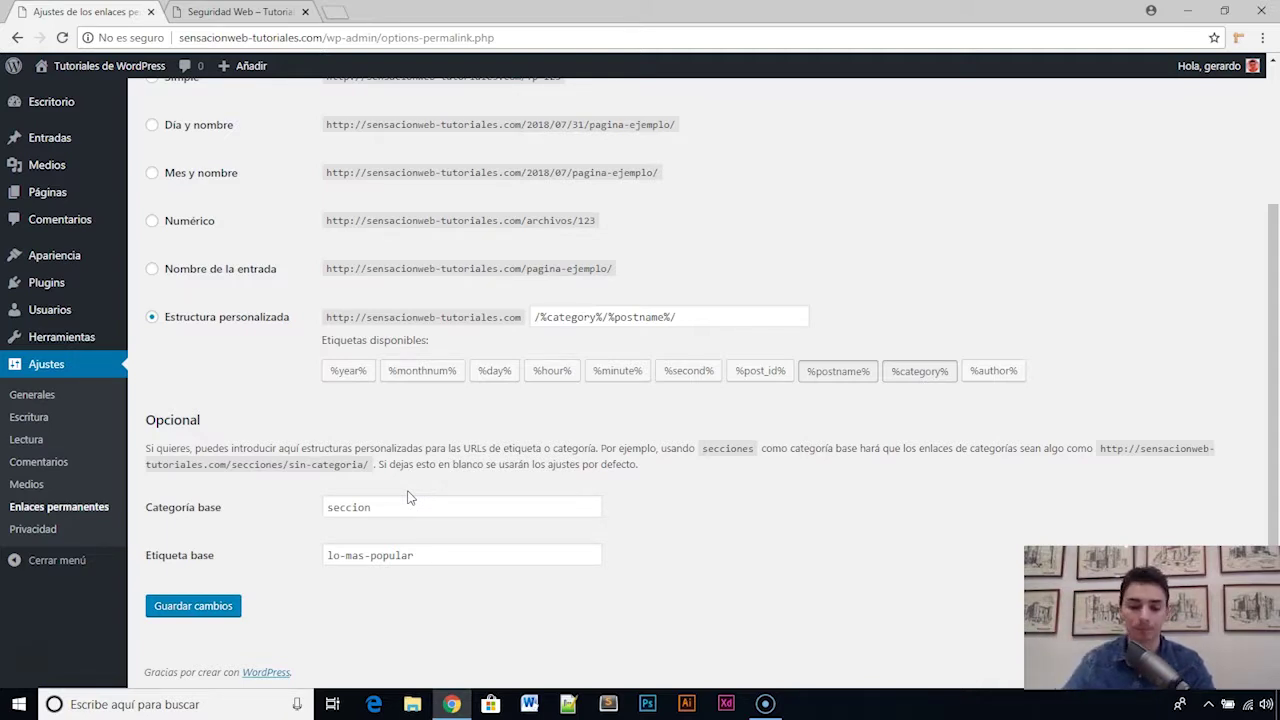
left_click_drag(329, 507, 372, 507)
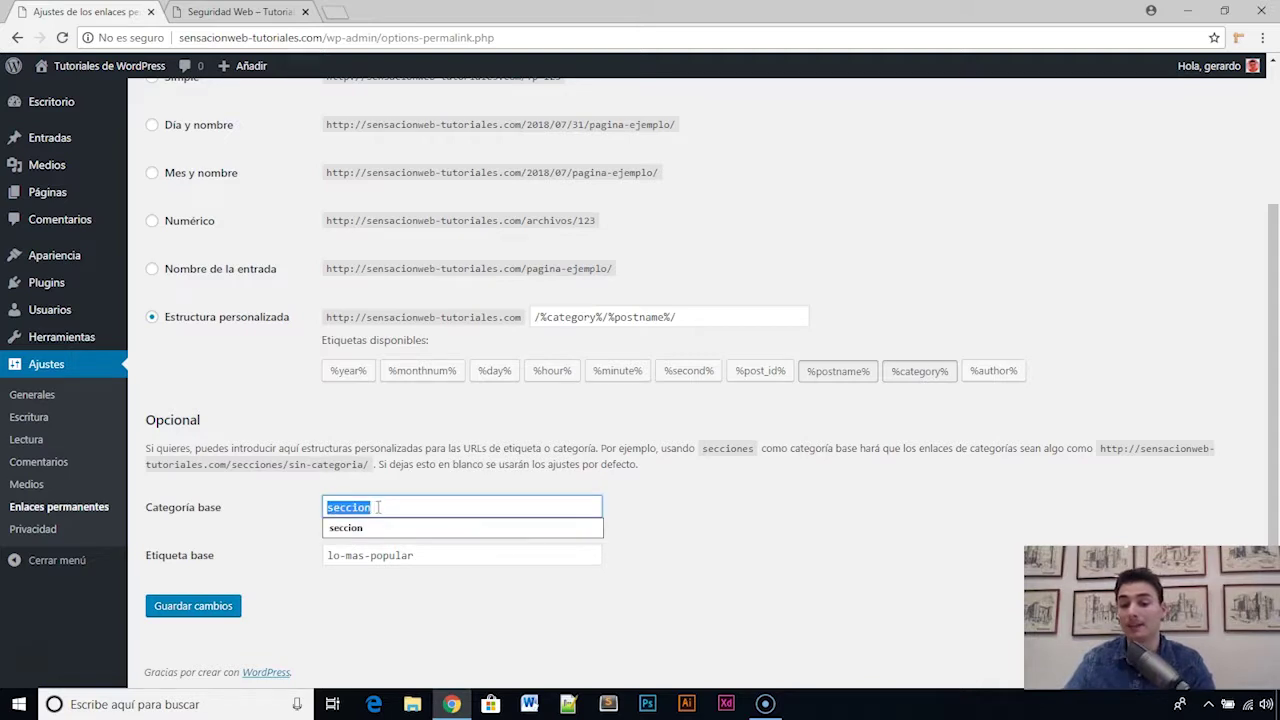
left_click(277, 523)
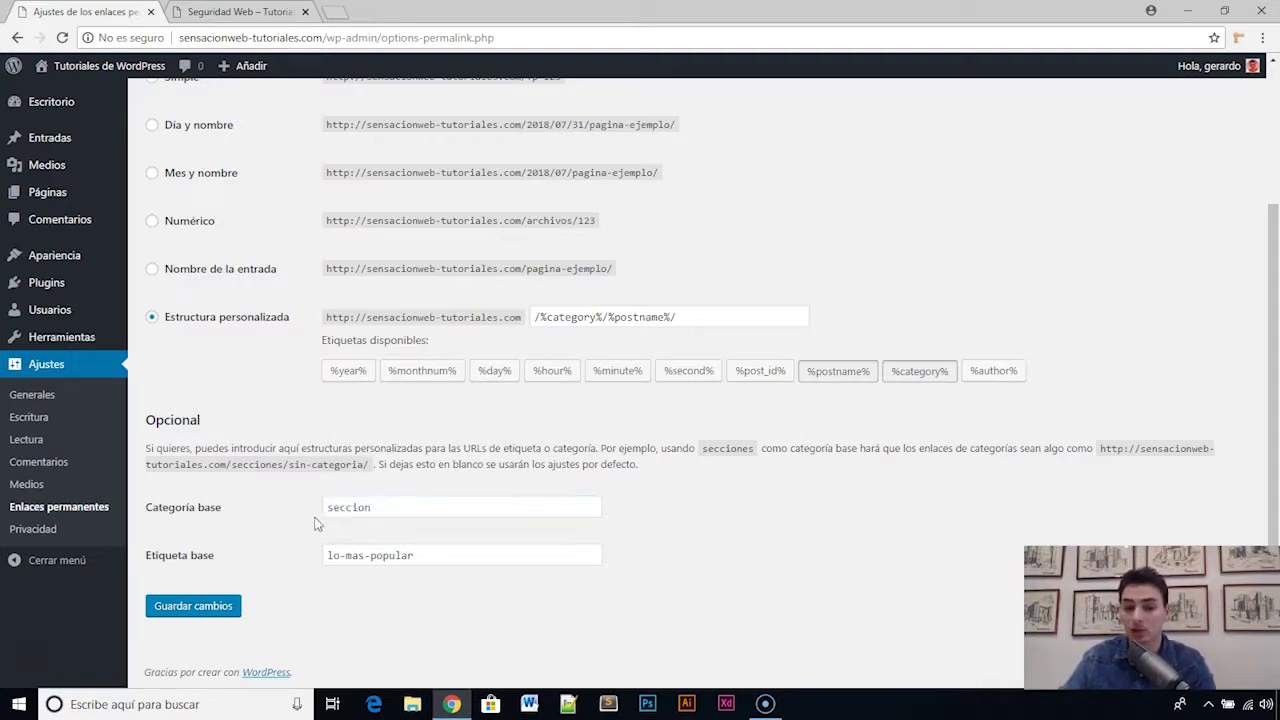
left_click_drag(329, 507, 375, 508)
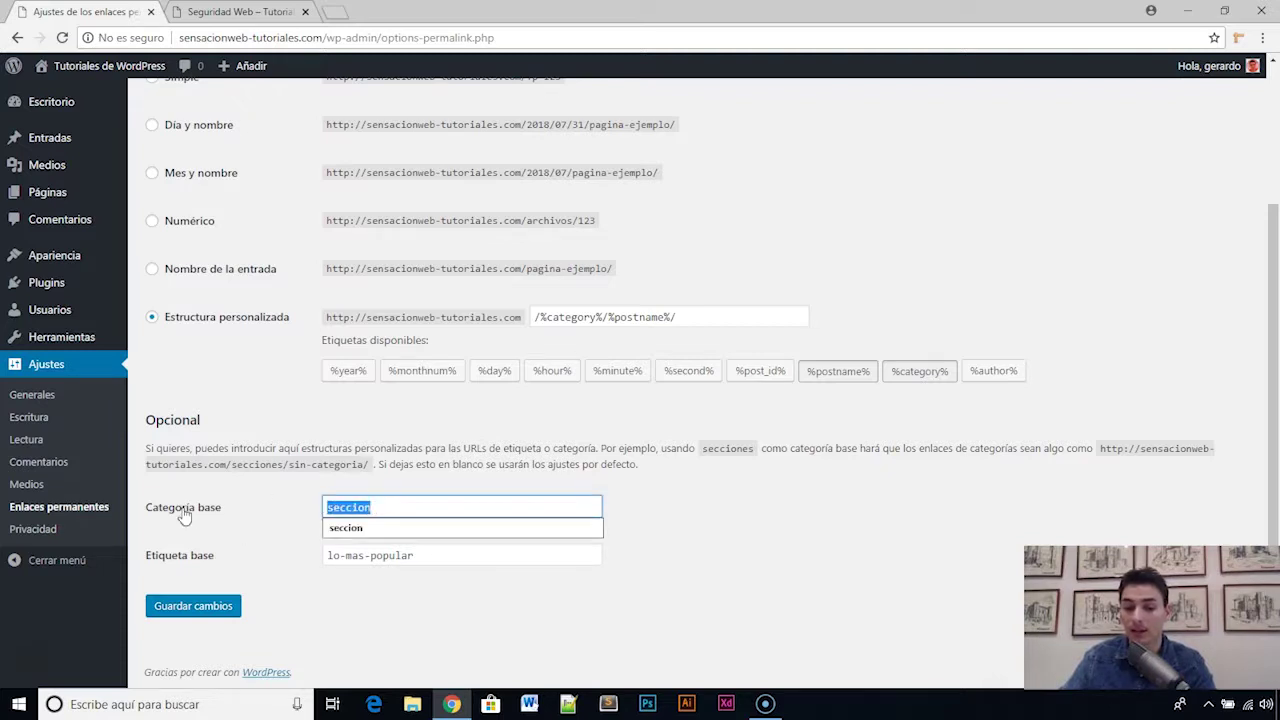
key("Escape")
left_click(255, 510)
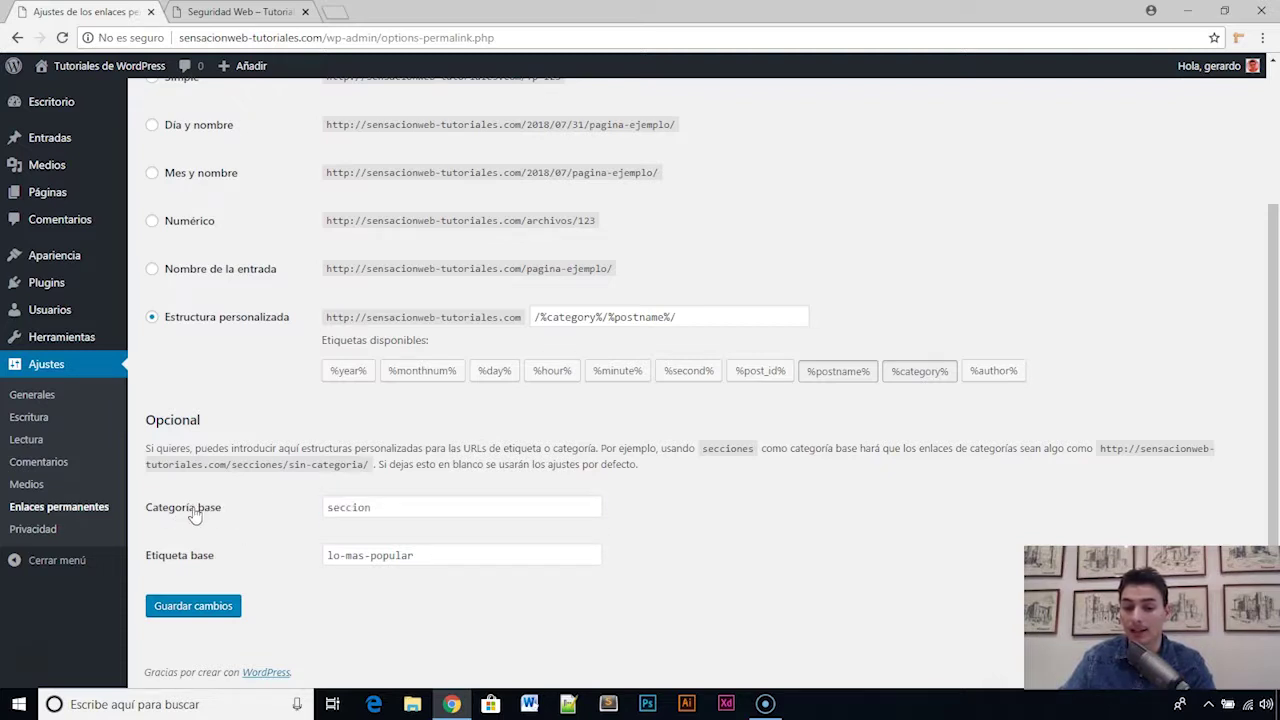
left_click(238, 603)
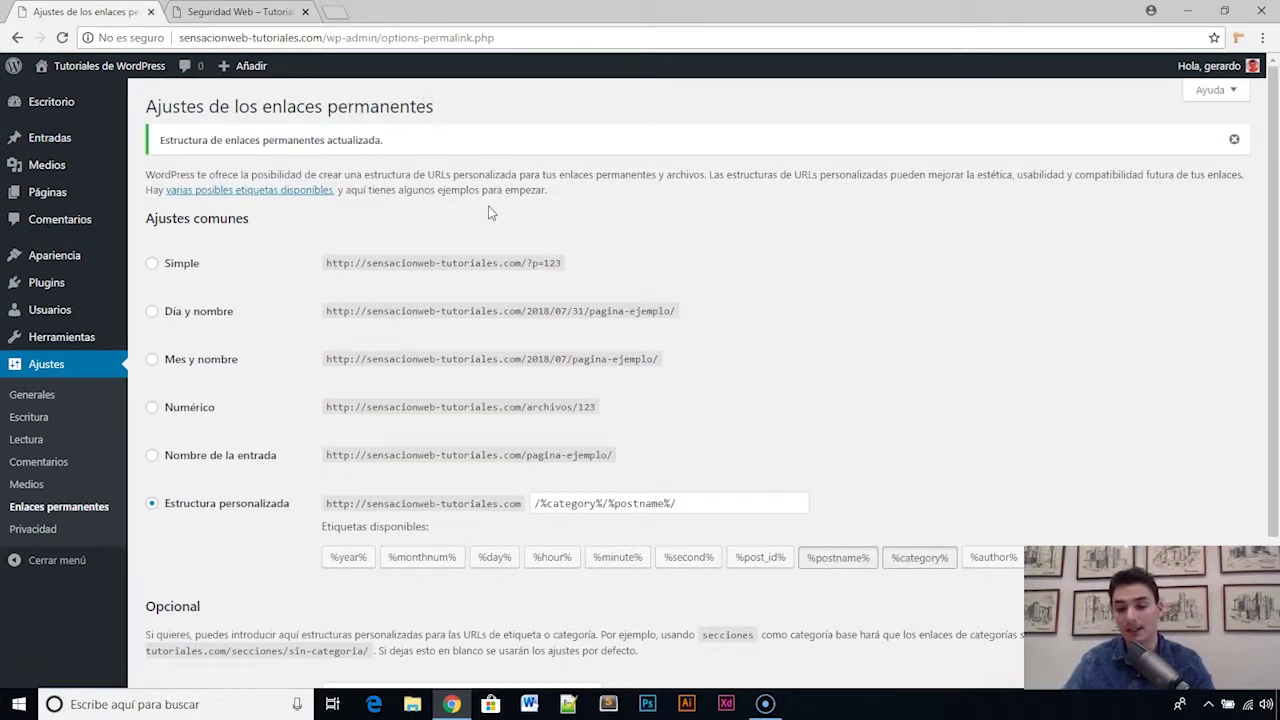
scroll(490, 212, "down", 3)
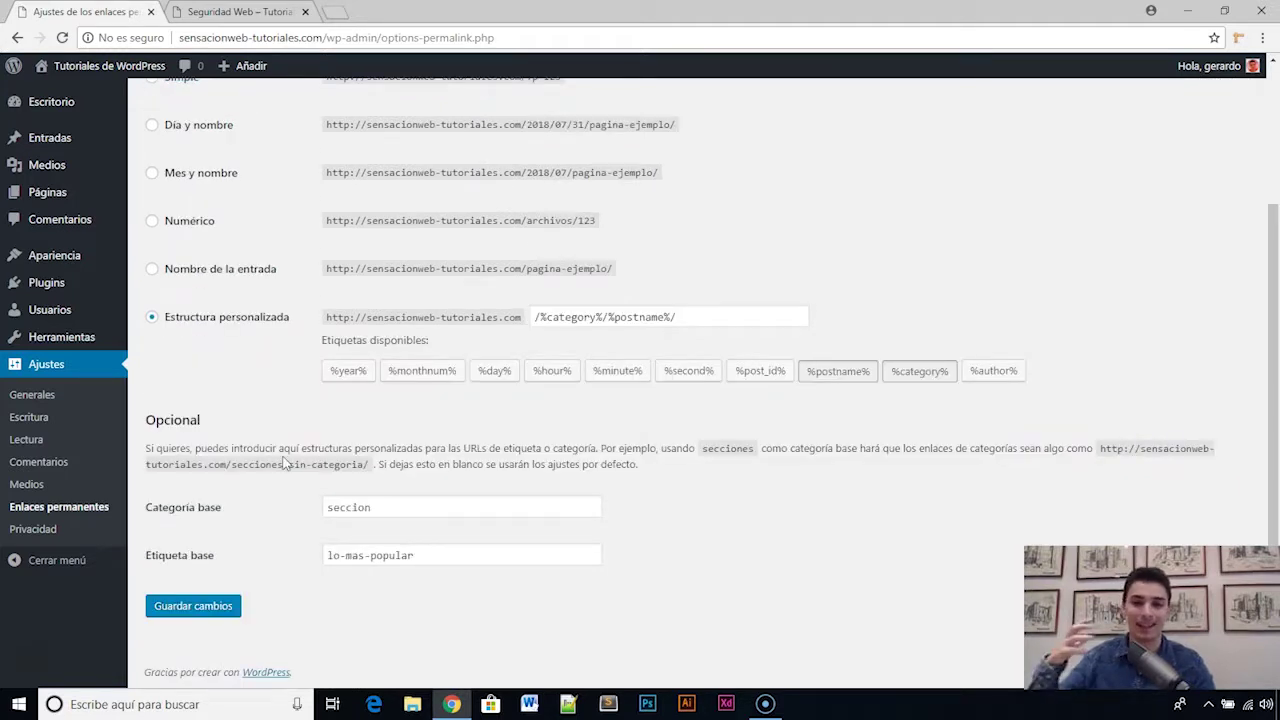